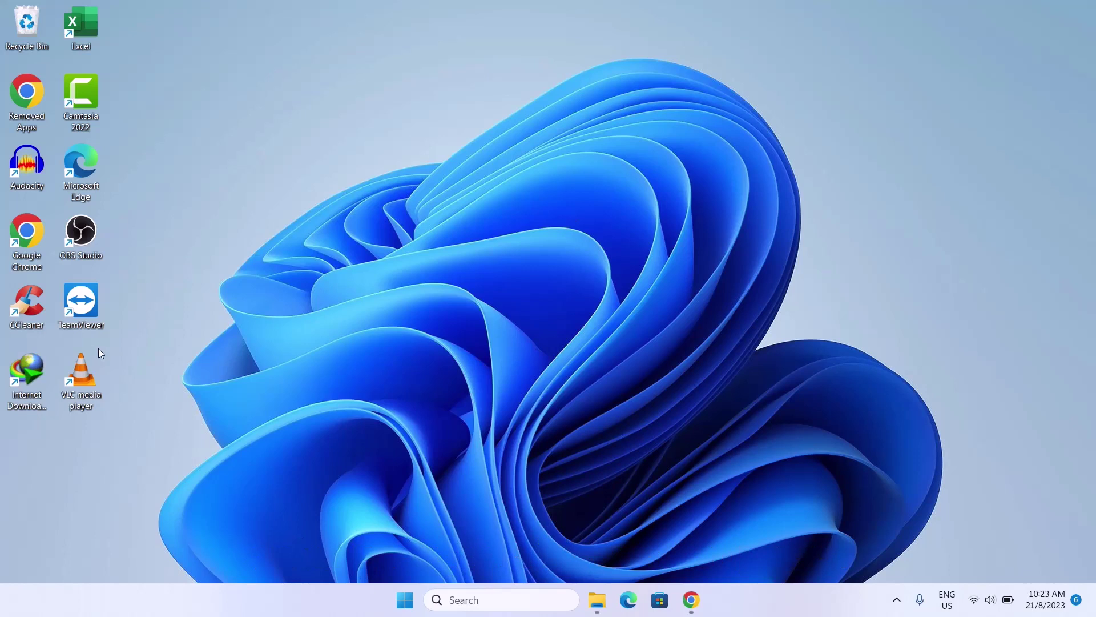
Step: Hide all the desktop icons
right_click(276, 83)
mouse_move(323, 102)
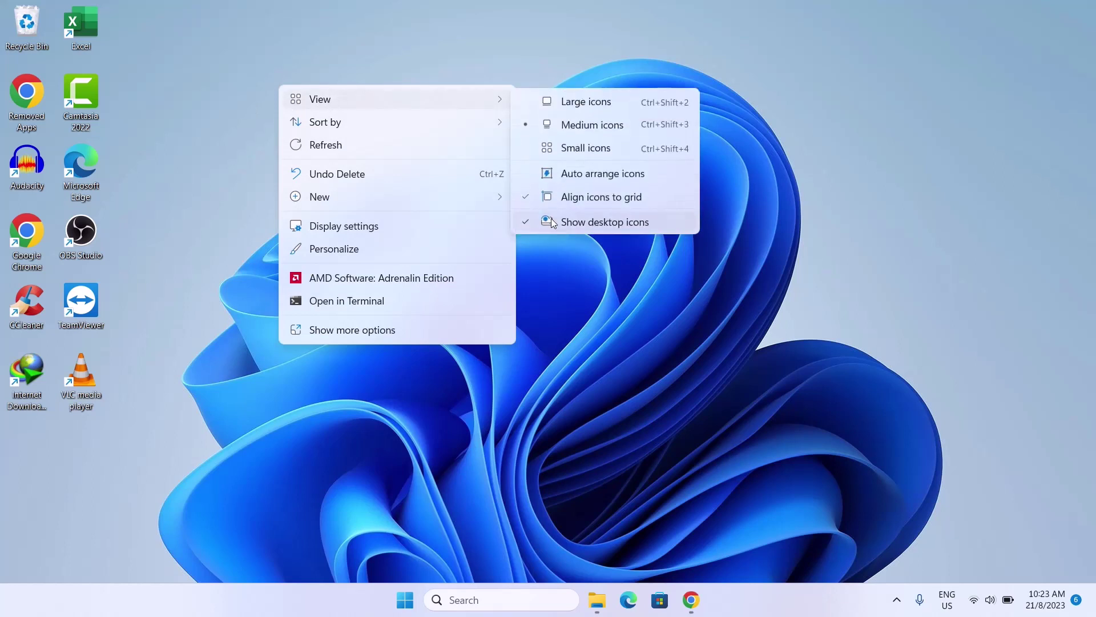
click(552, 221)
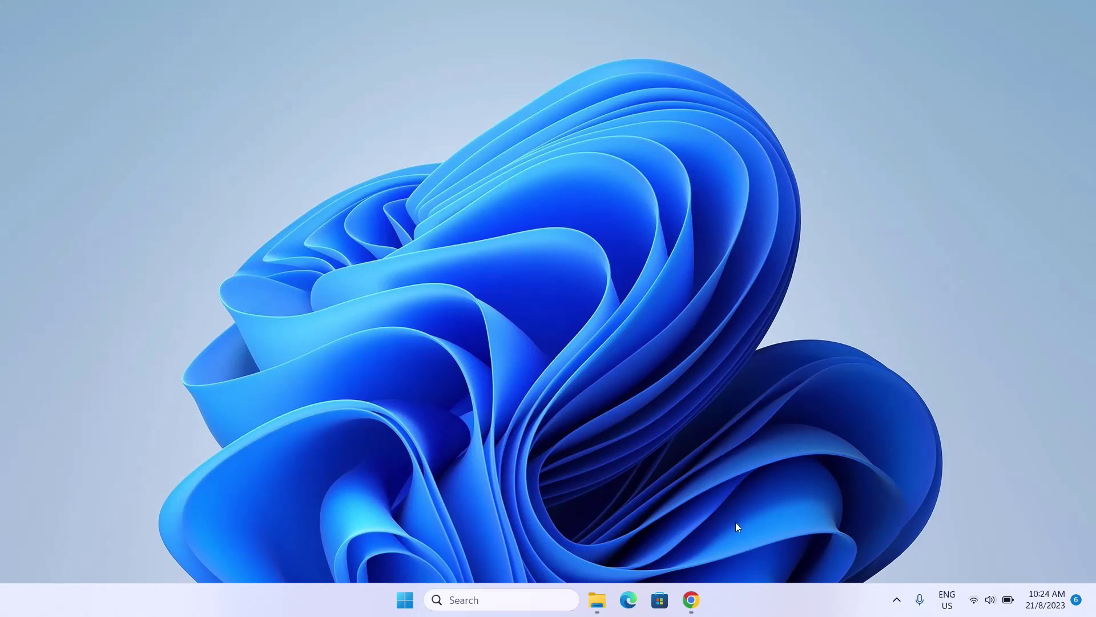
Step: Check the Image-Galaxy.jpg download page in Chrome and set the Image-Galaxy file from the Downloads folder as the desktop background
click(691, 600)
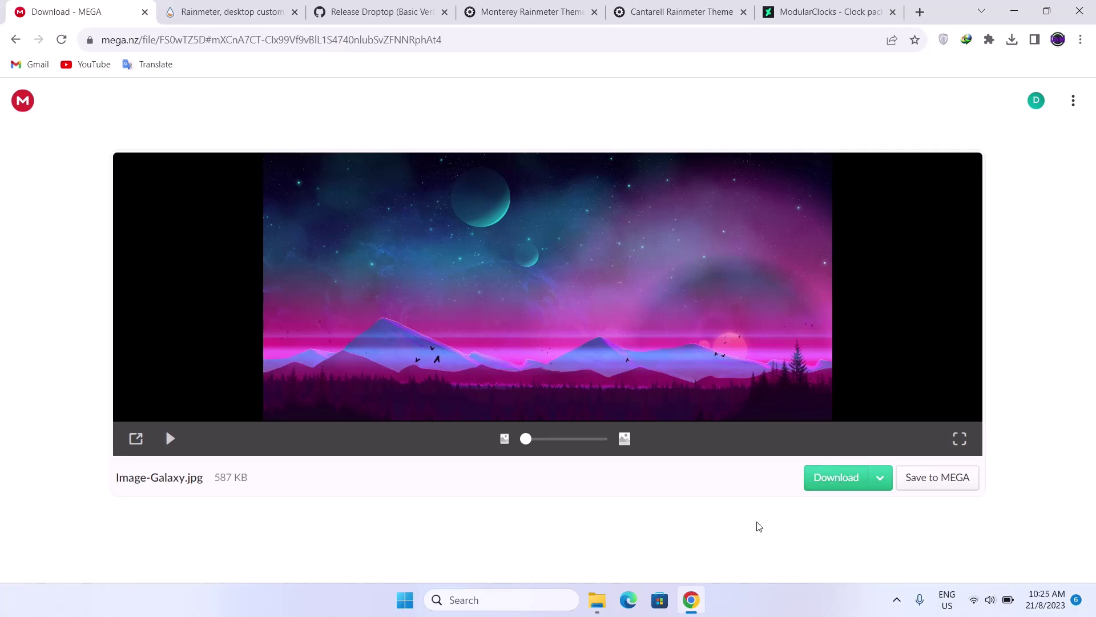
click(592, 598)
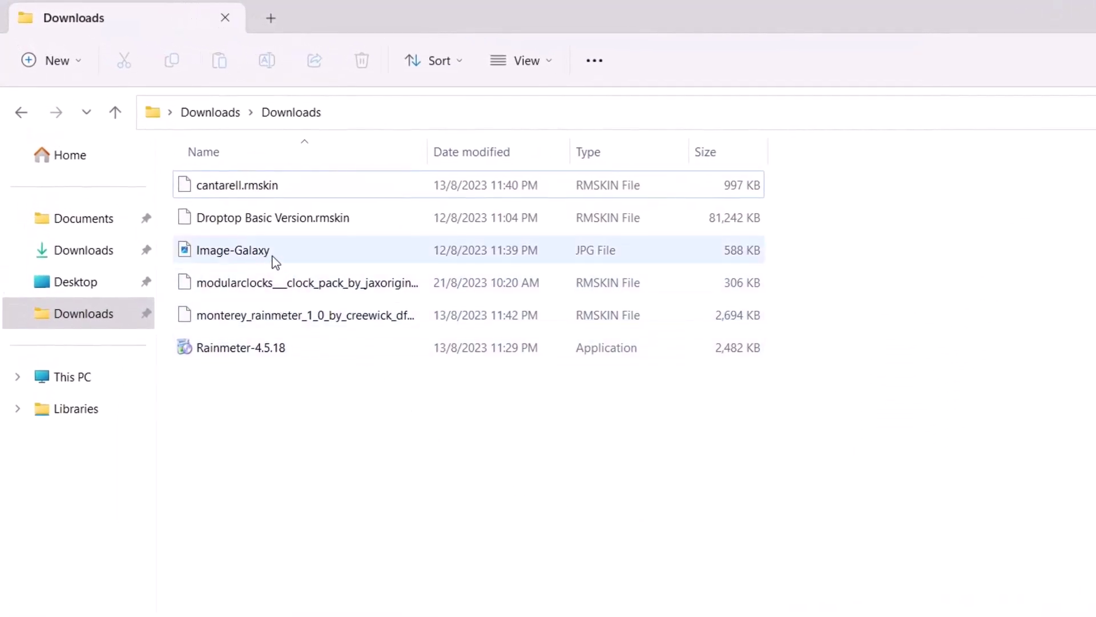
click(250, 254)
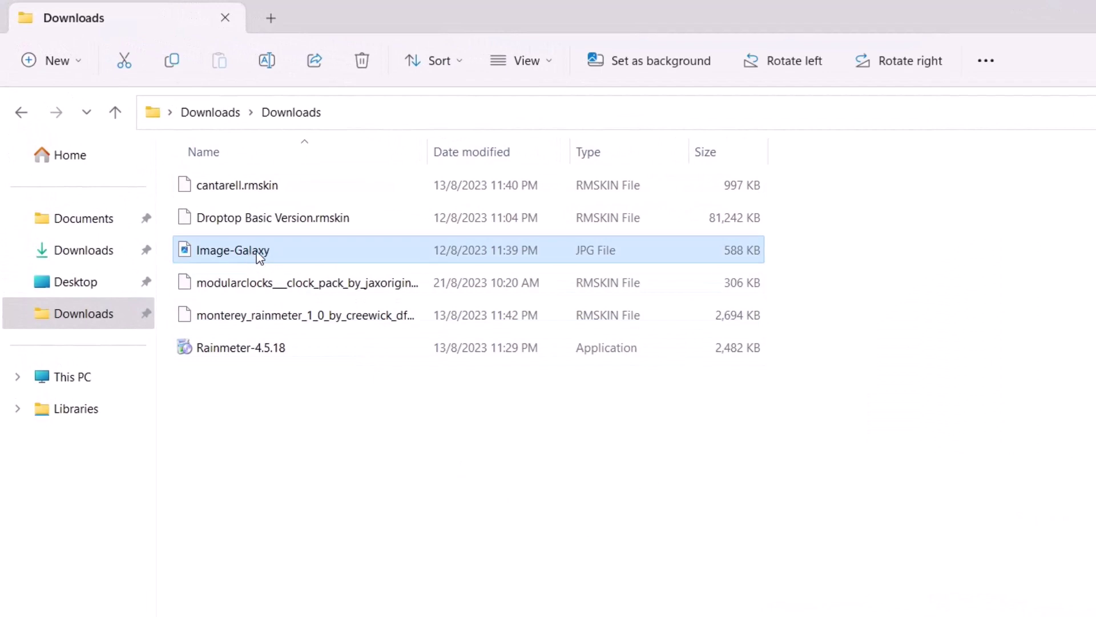
right_click(257, 253)
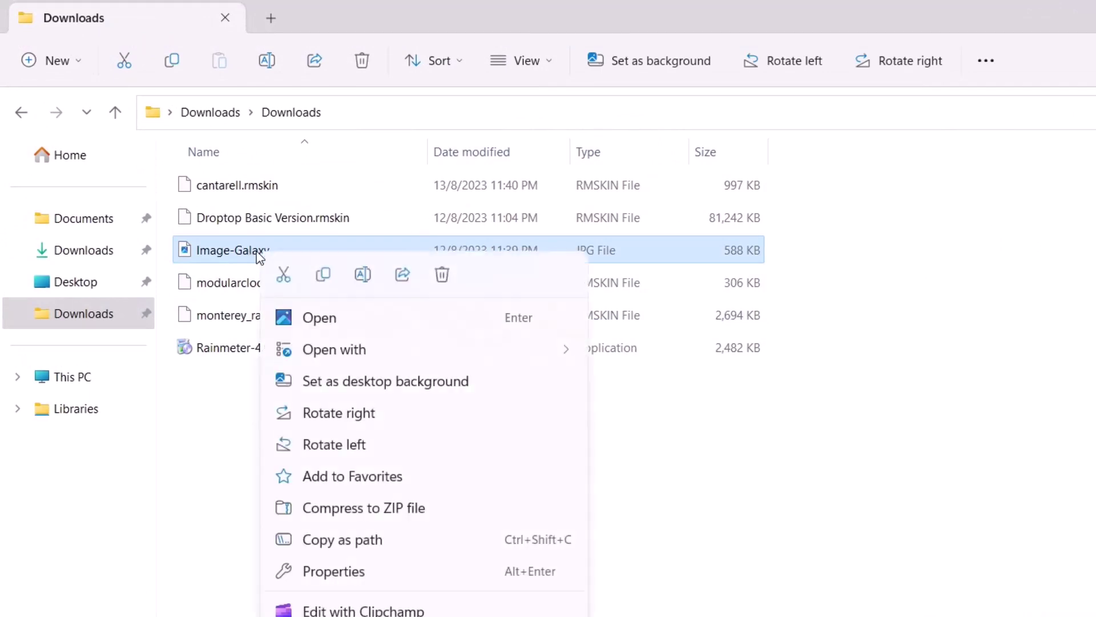
click(365, 382)
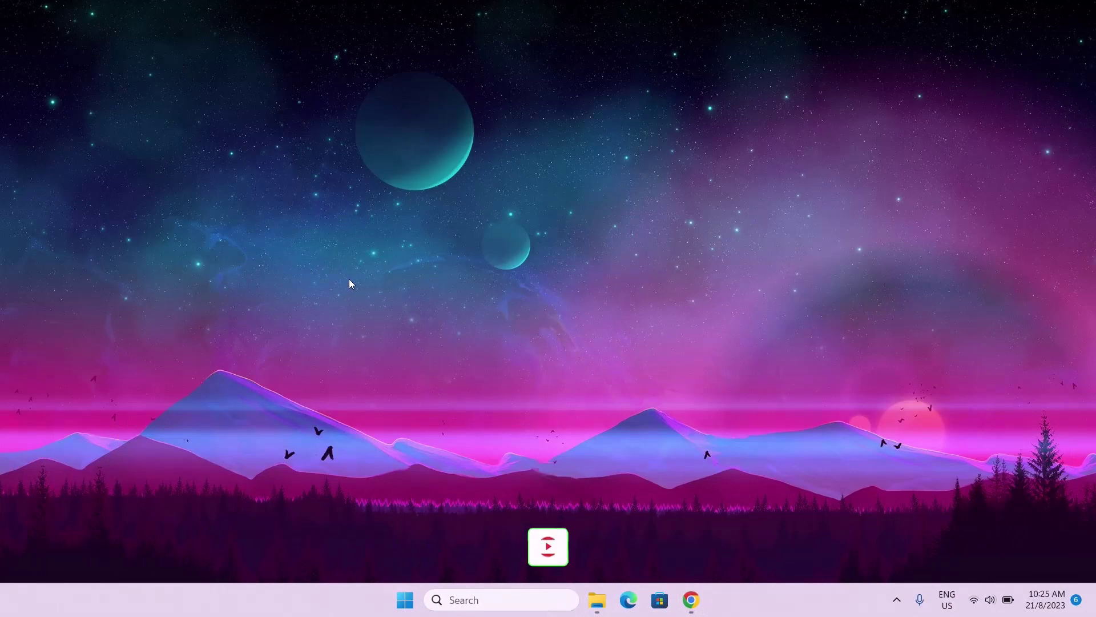
Step: View the Rainmeter download page in Chrome and run the Rainmeter-4.5.18 installer from the Downloads folder as administrator
click(691, 598)
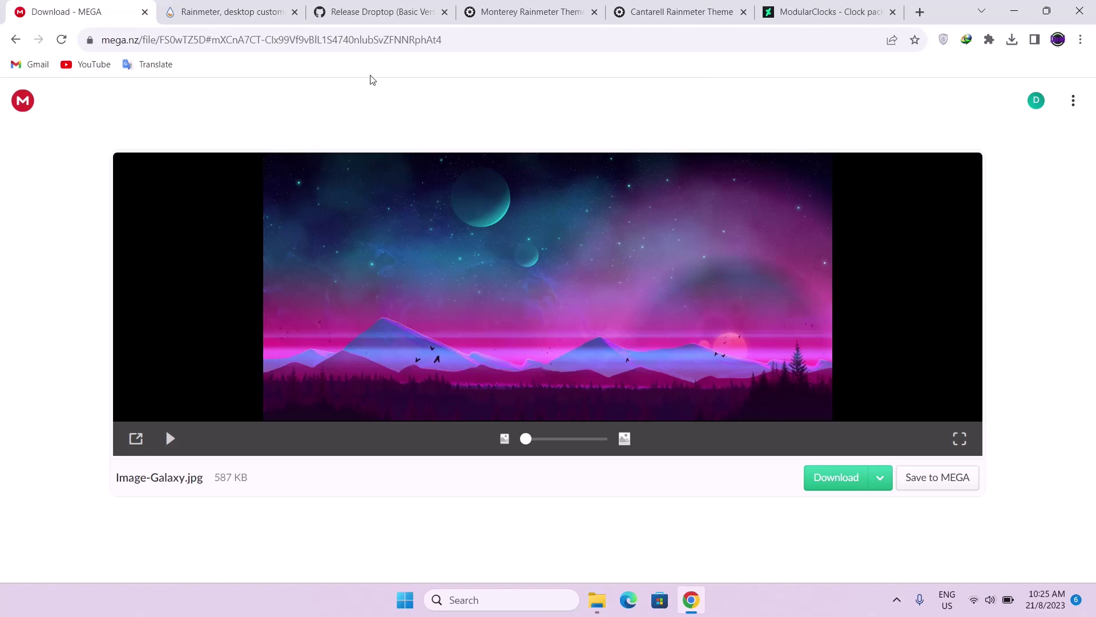
click(211, 12)
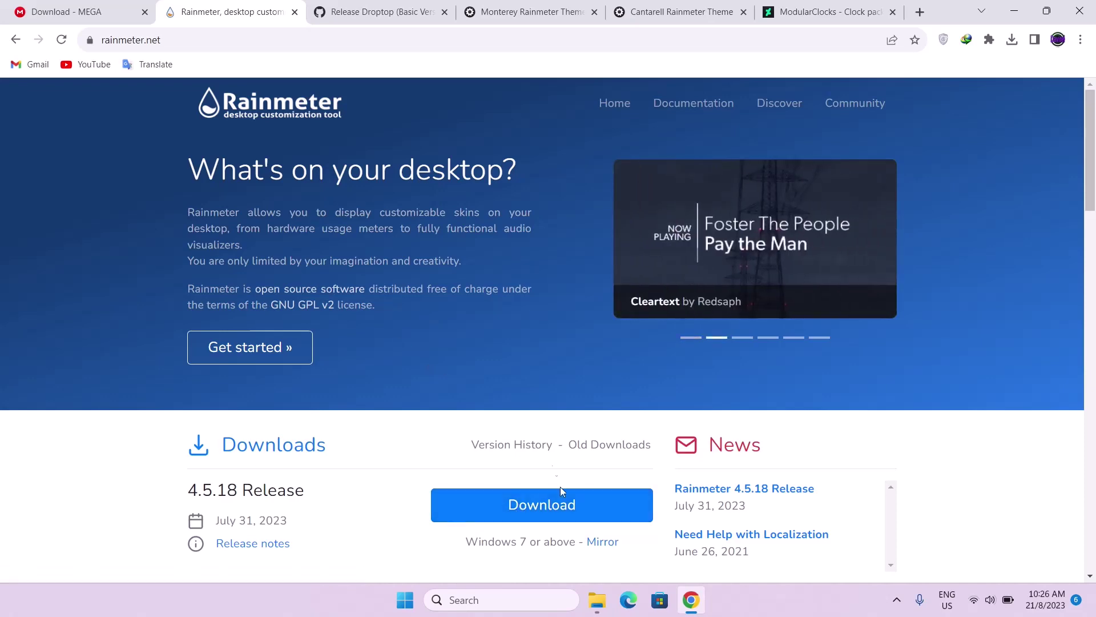
click(603, 604)
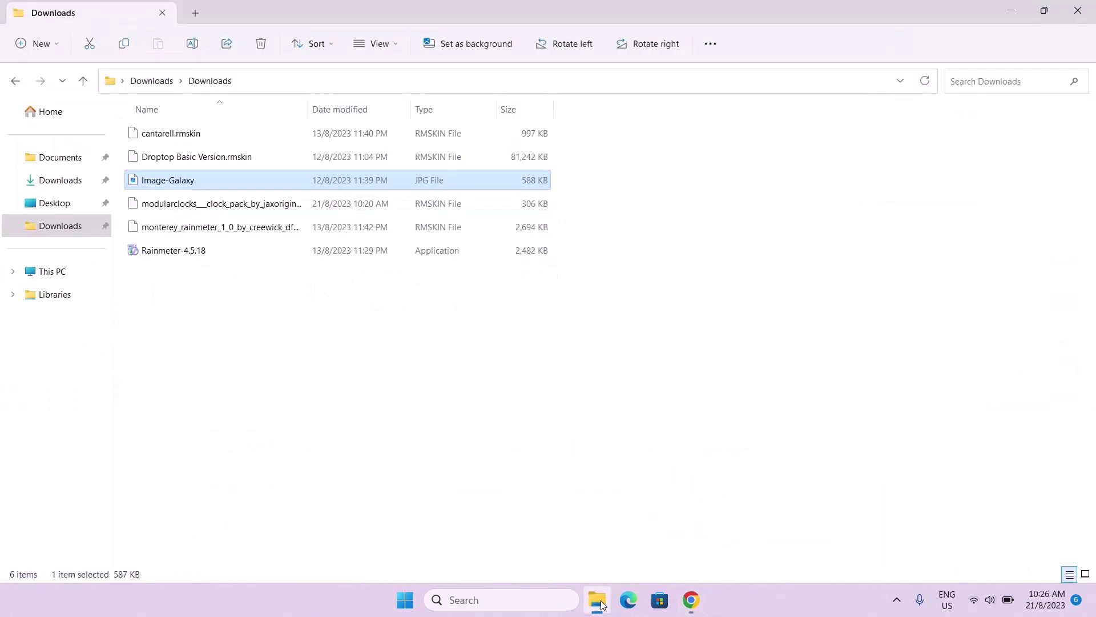
click(285, 247)
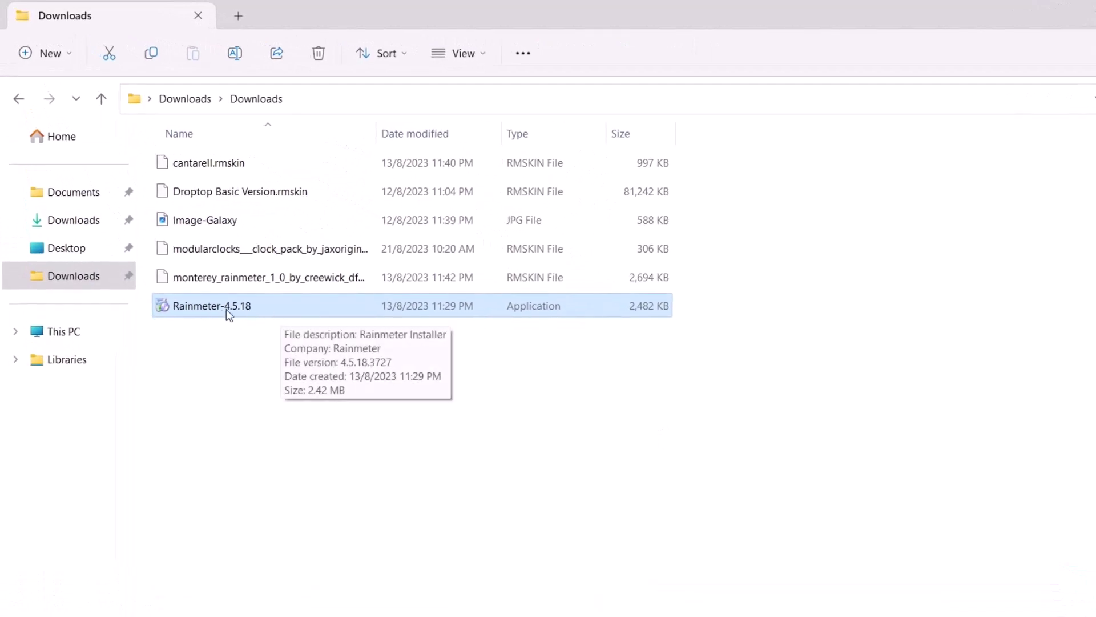
right_click(242, 307)
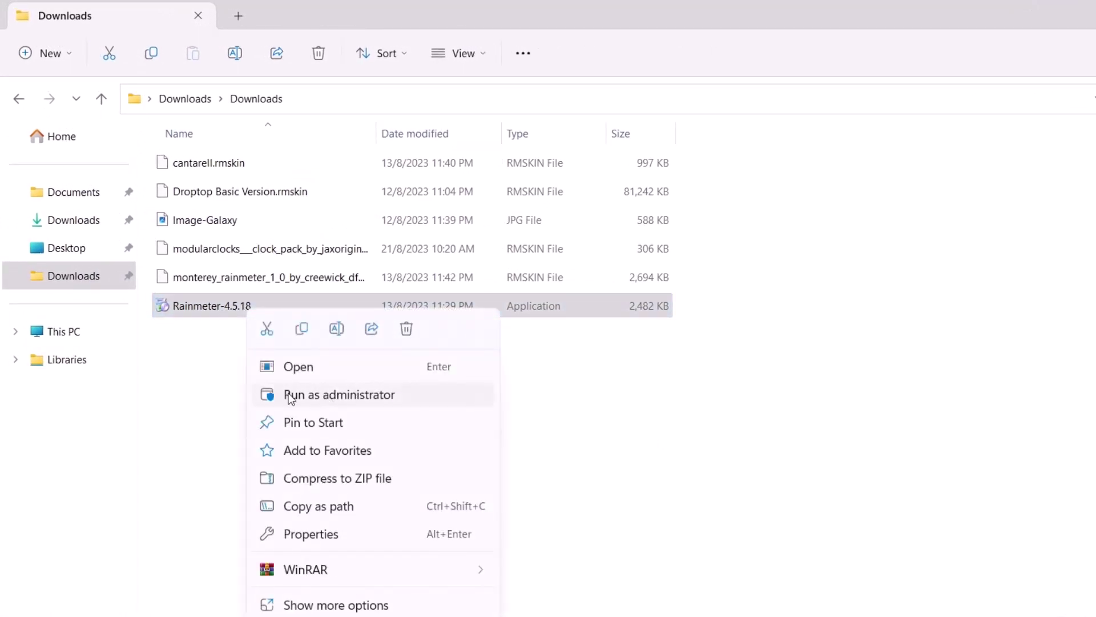
click(338, 395)
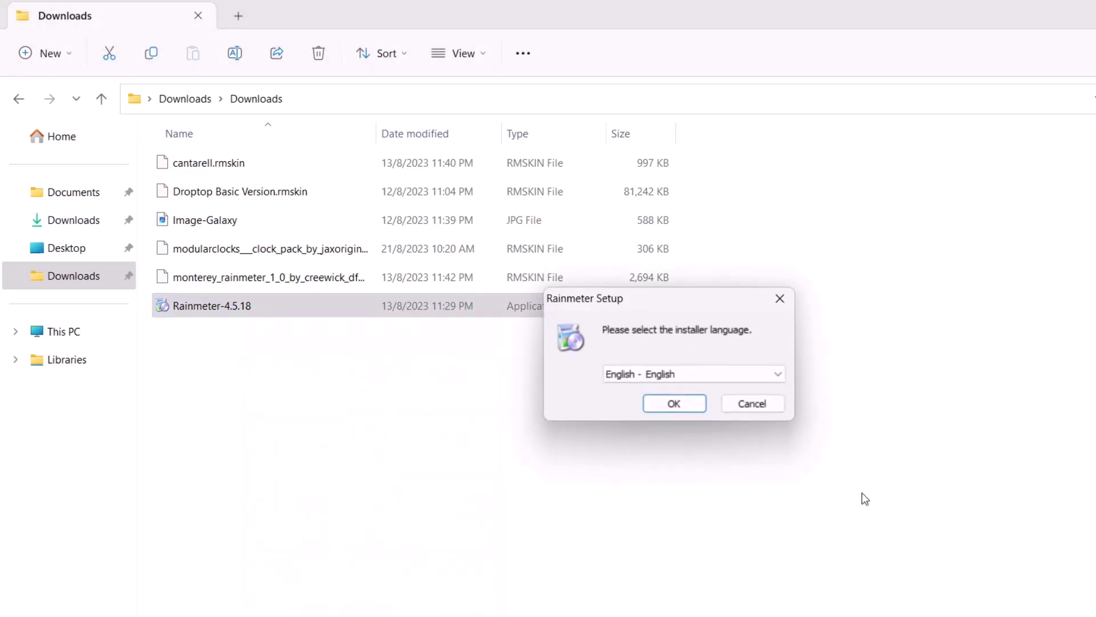
Step: Complete the Rainmeter setup in English as a standard 64-bit installation that launches on startup, and run Rainmeter on finishing
click(675, 403)
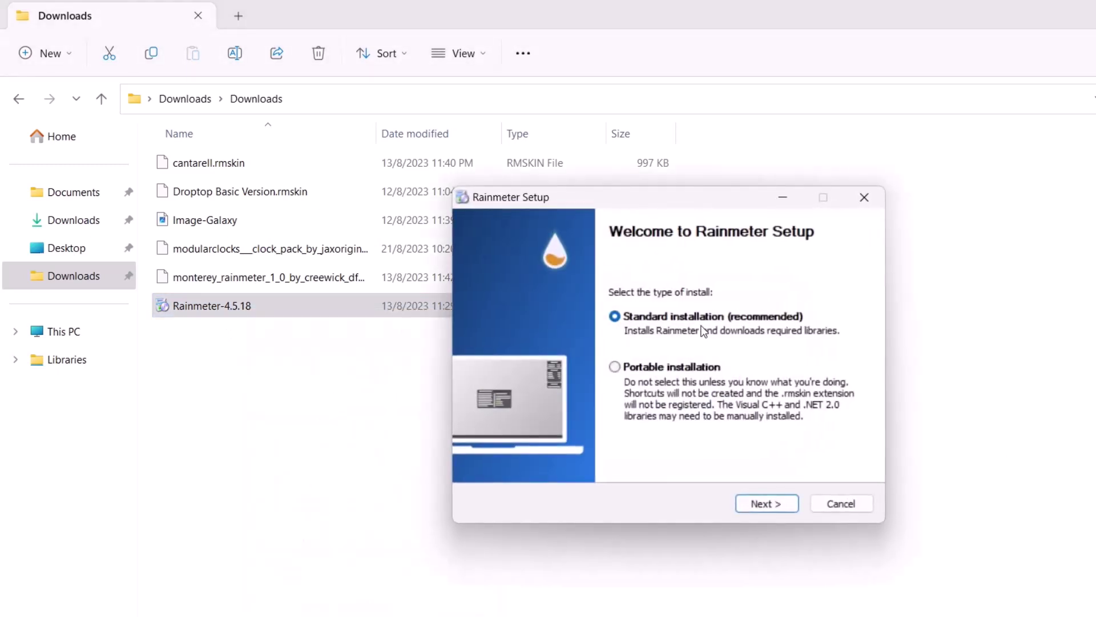
click(760, 504)
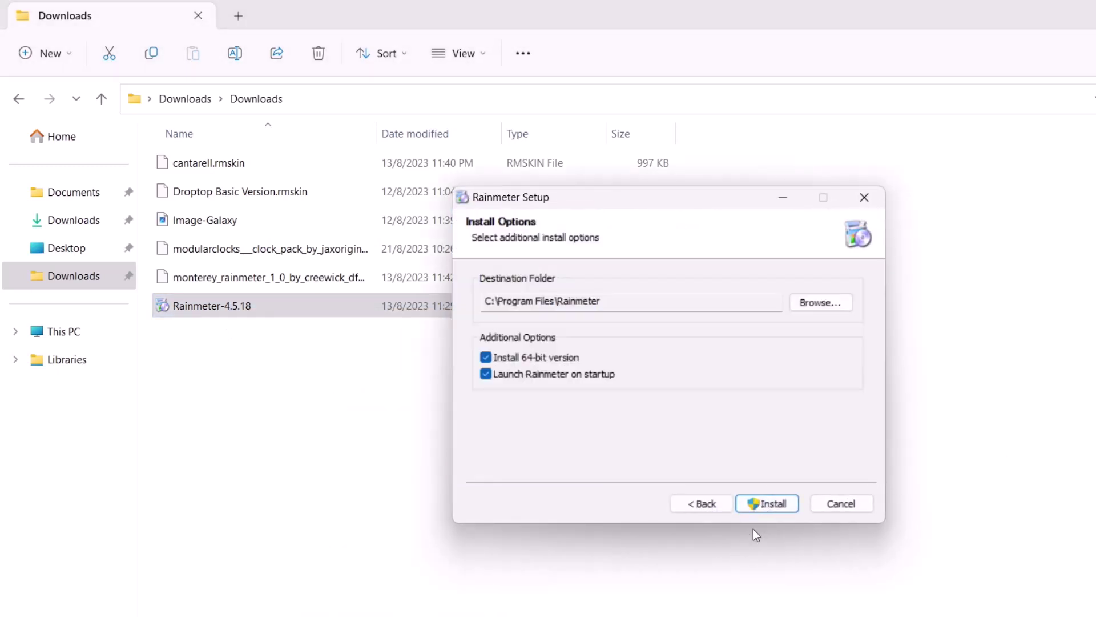
click(765, 506)
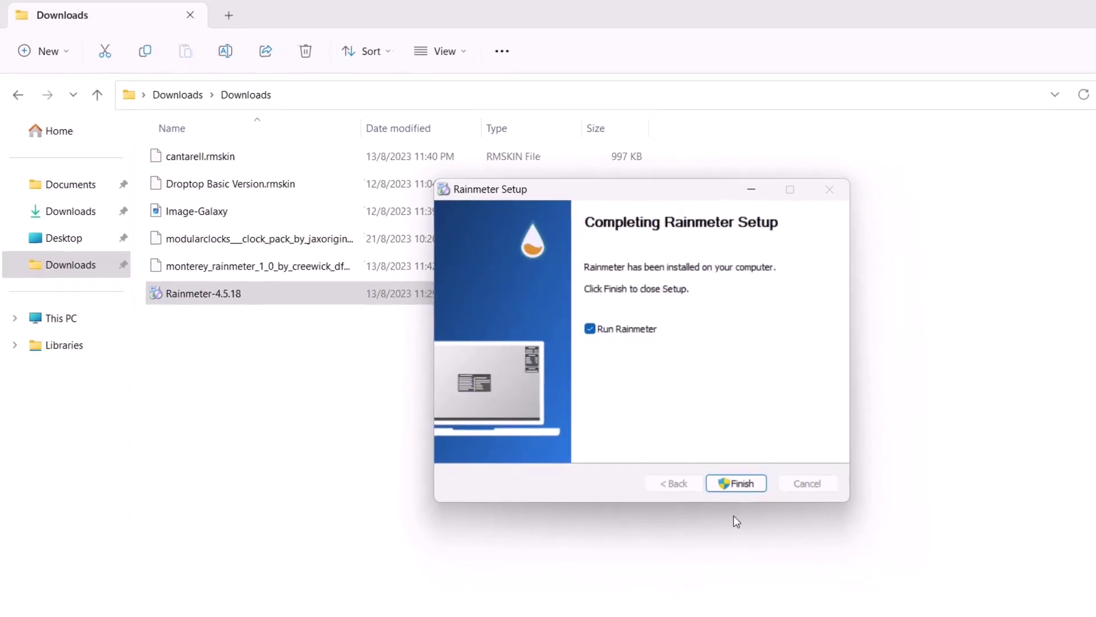
click(629, 416)
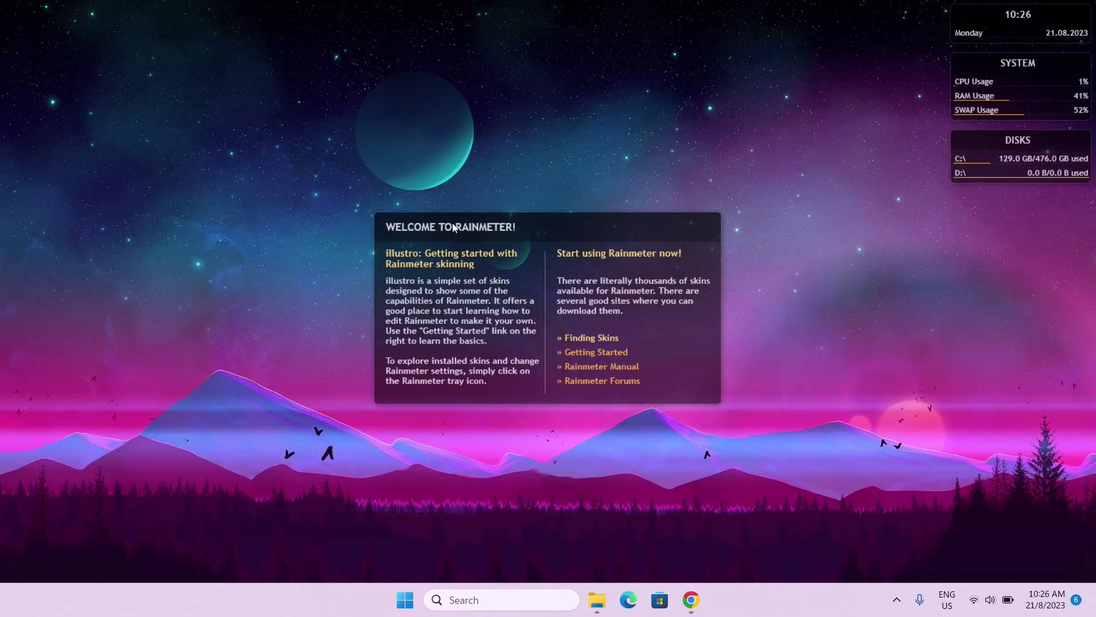
Step: Unload the default illustro Welcome, Disk, System and clock skins from the desktop
right_click(667, 321)
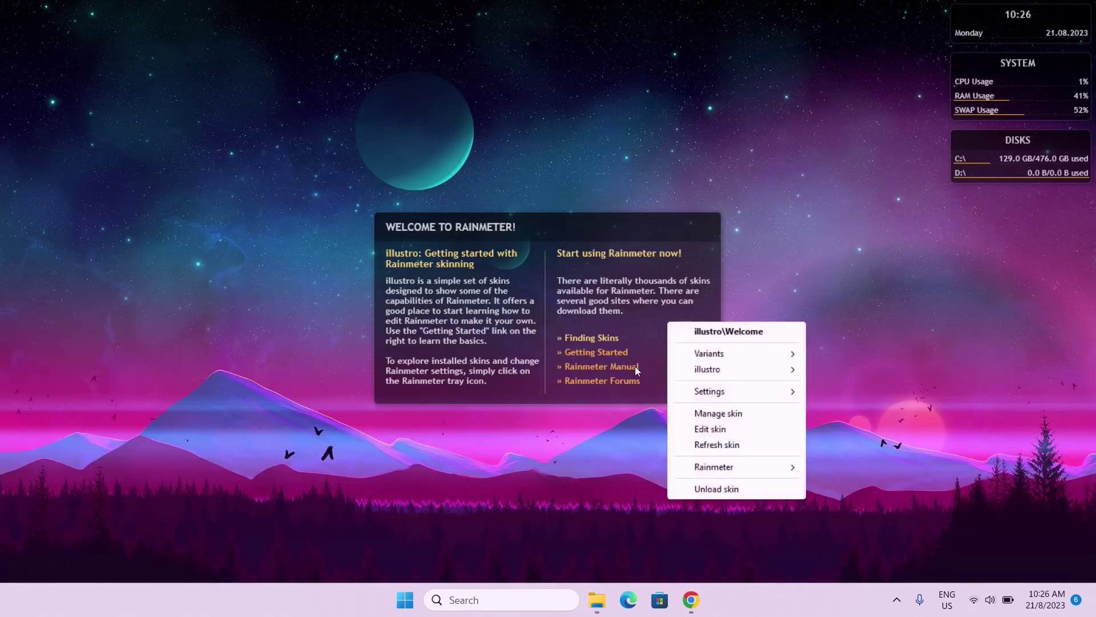
click(701, 488)
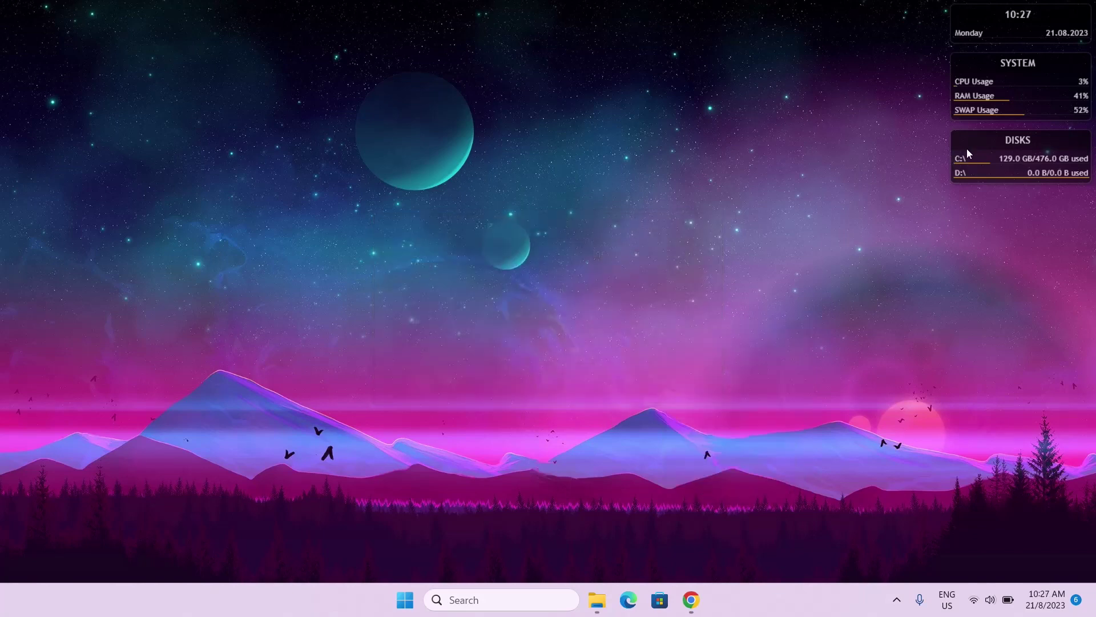
right_click(967, 149)
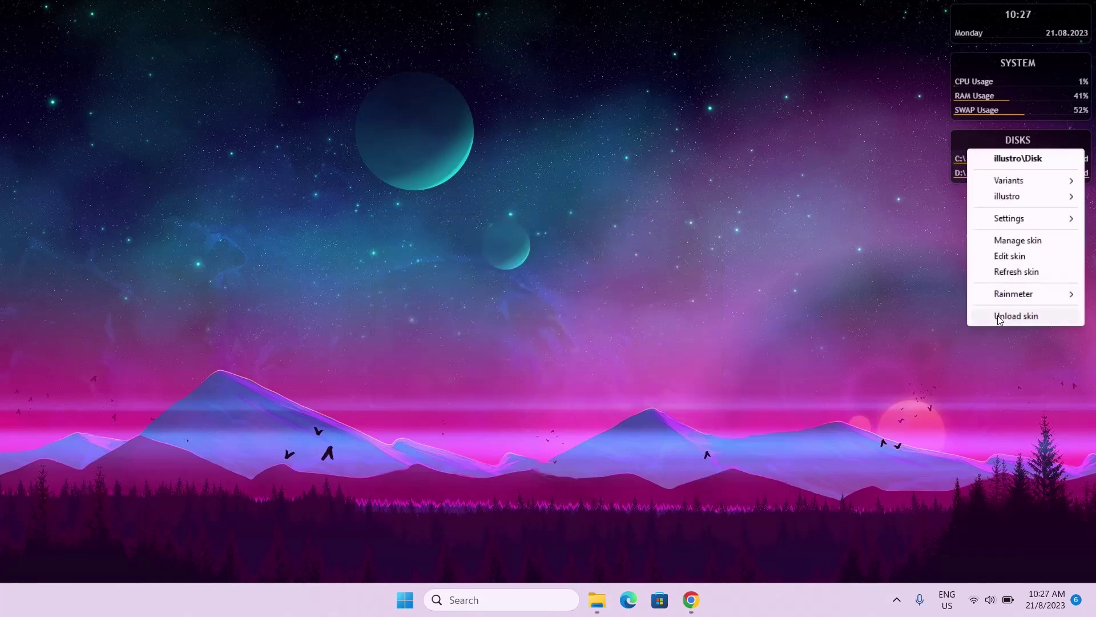
click(998, 315)
right_click(964, 77)
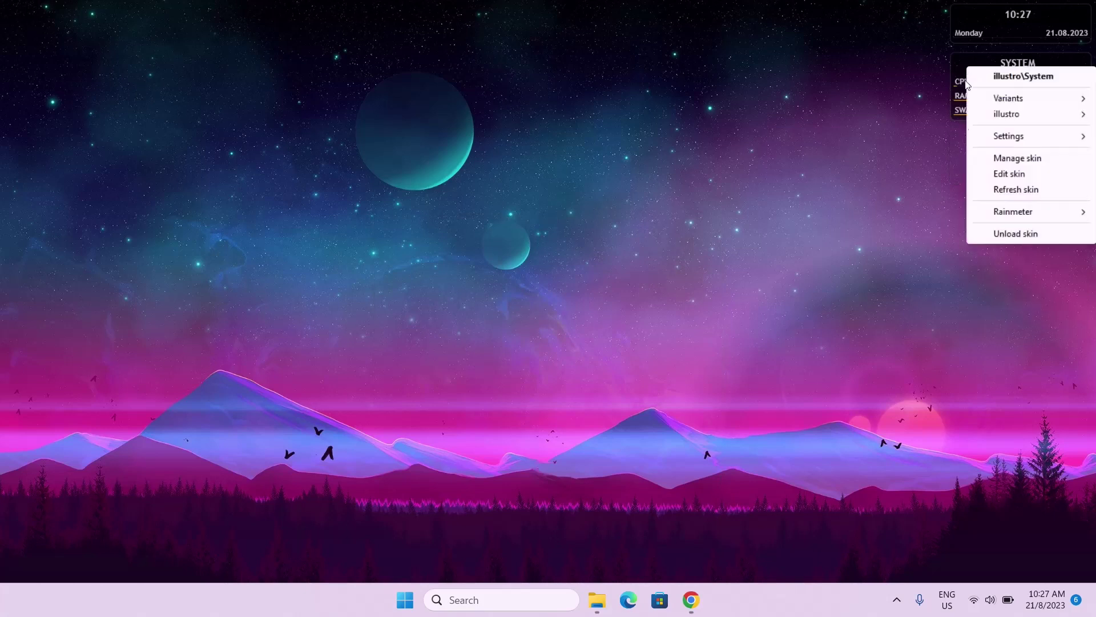
click(1002, 237)
right_click(973, 27)
click(998, 191)
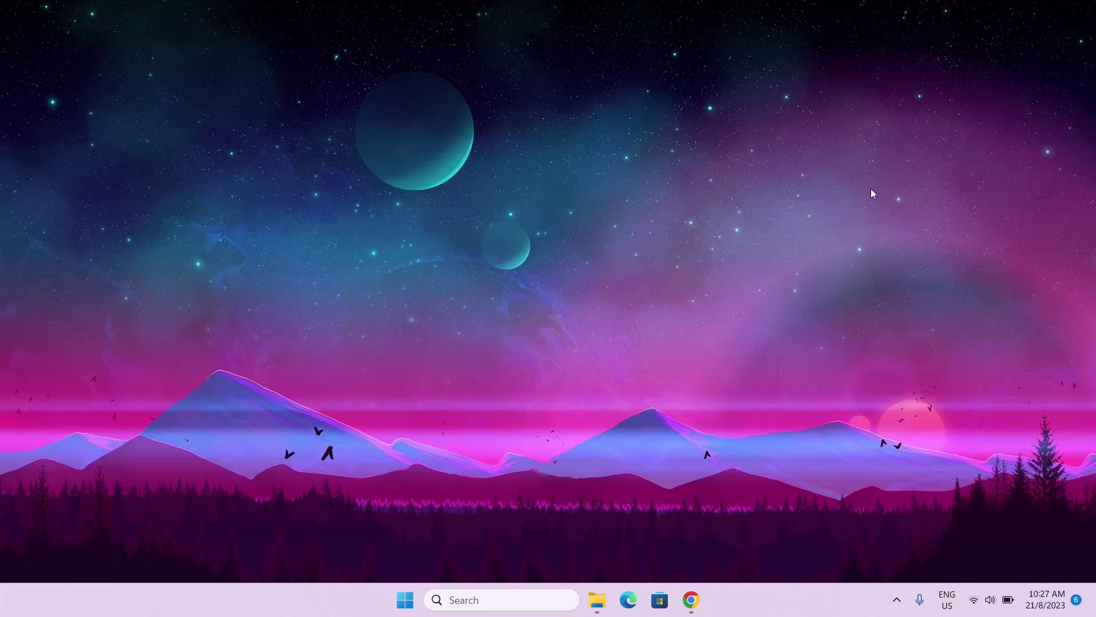
Step: Review the download pages for the Droptop Basic Version, Monterey, Cantarell and ModularClocks Rainmeter skins in Chrome
click(690, 599)
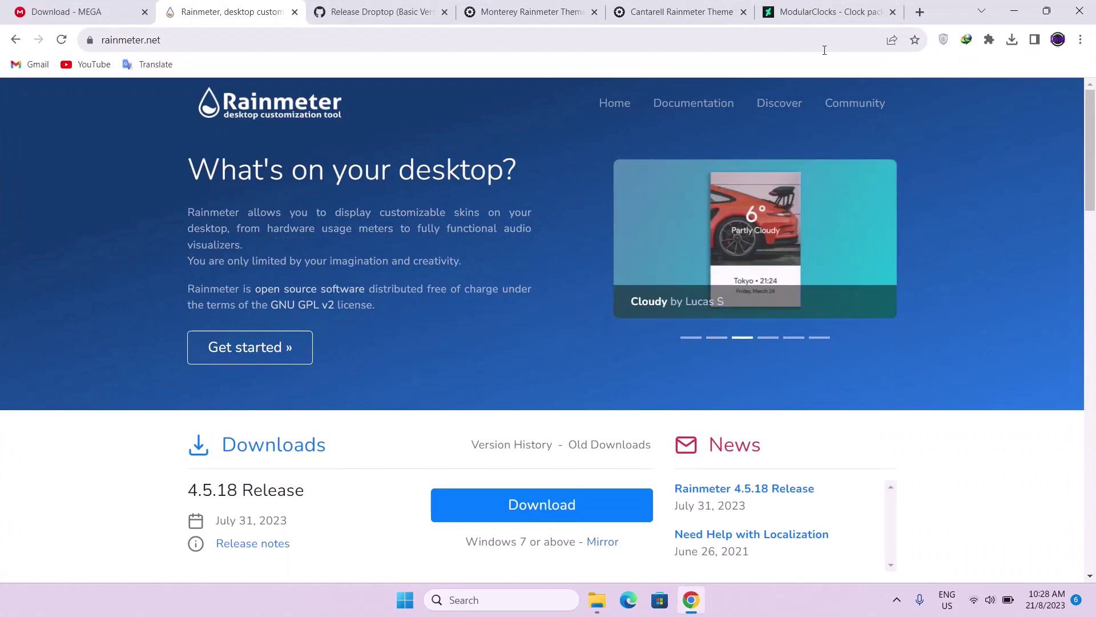
key(ctrl+Tab)
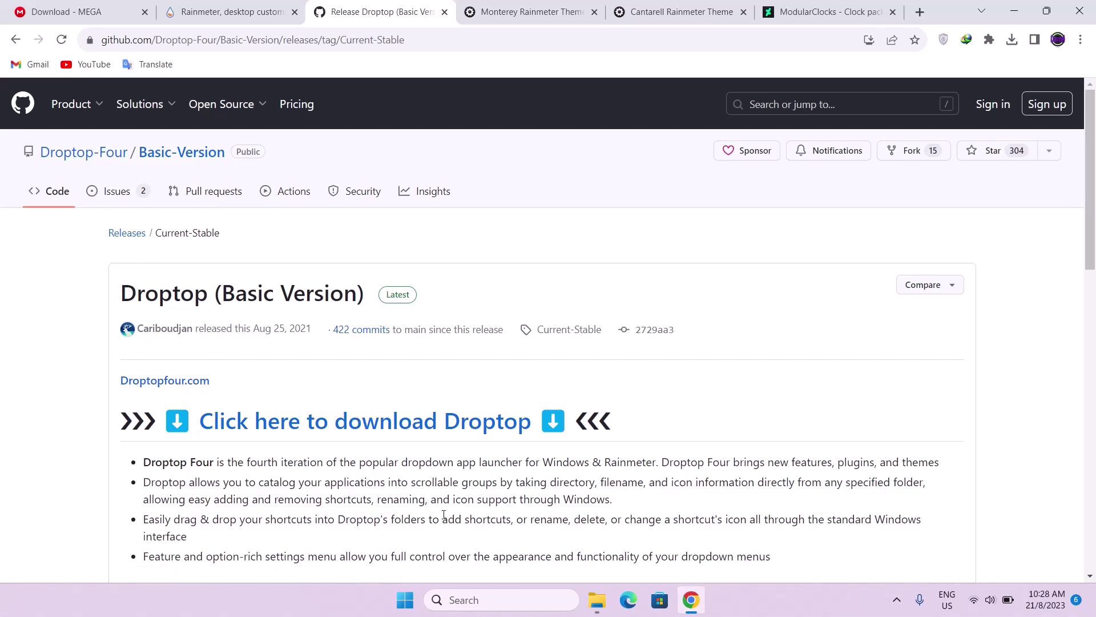
click(510, 11)
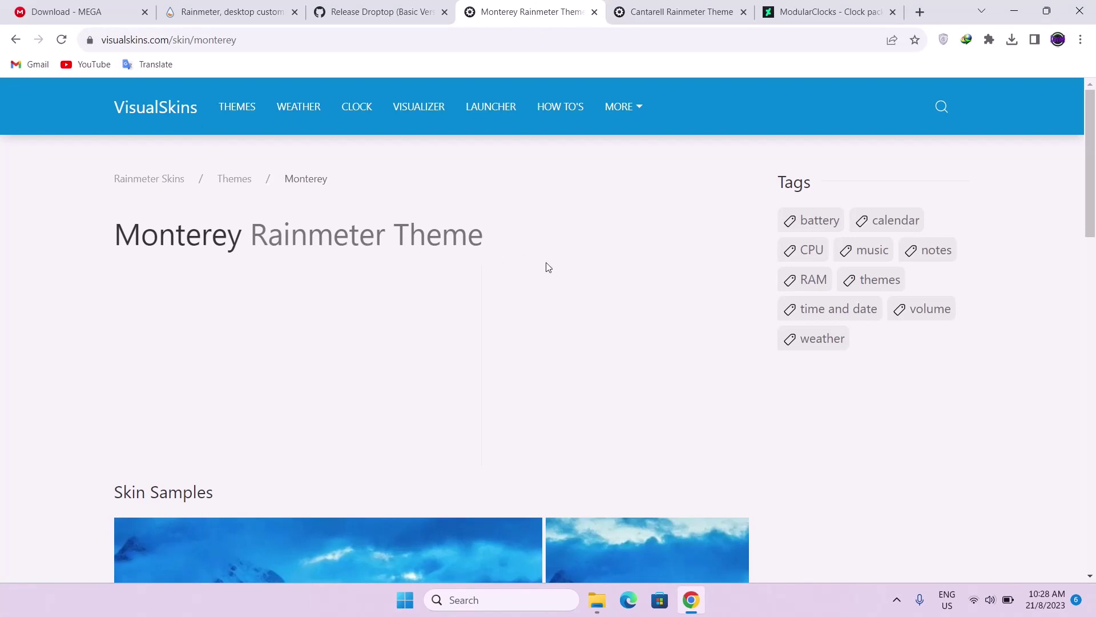
scroll(548, 267, down, 15)
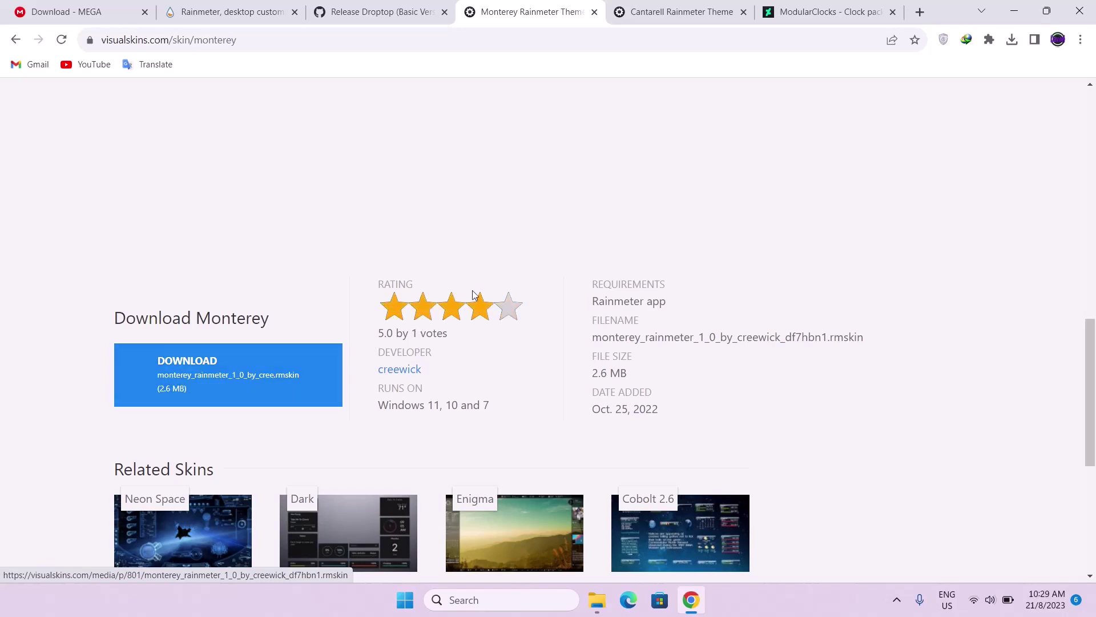
scroll(379, 295, up, 1)
scroll(575, 306, up, 14)
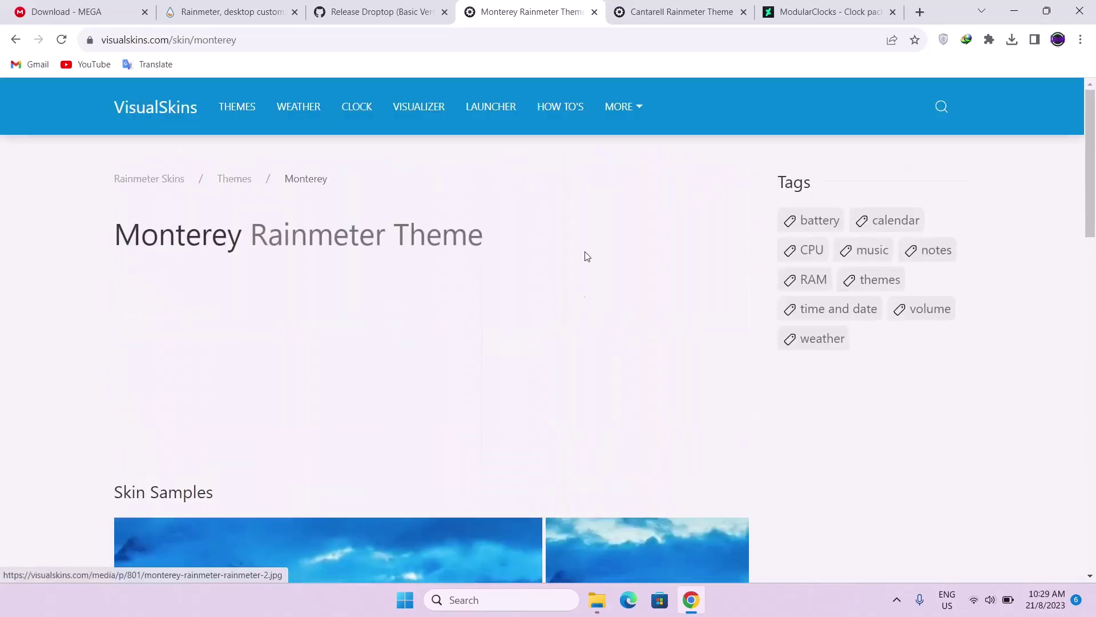
click(701, 19)
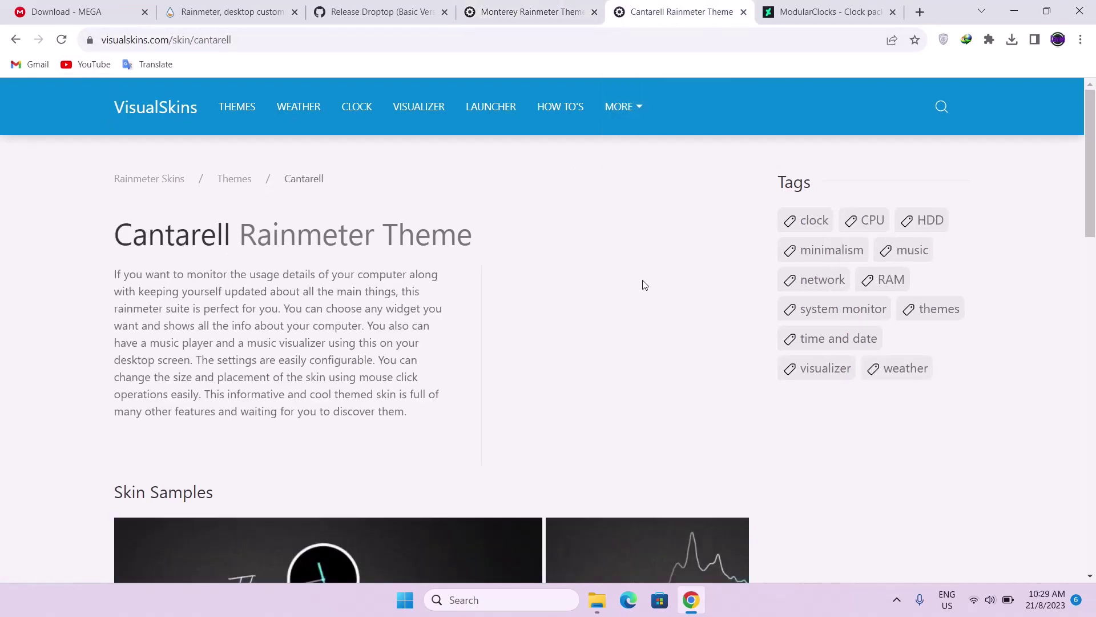
scroll(643, 284, down, 15)
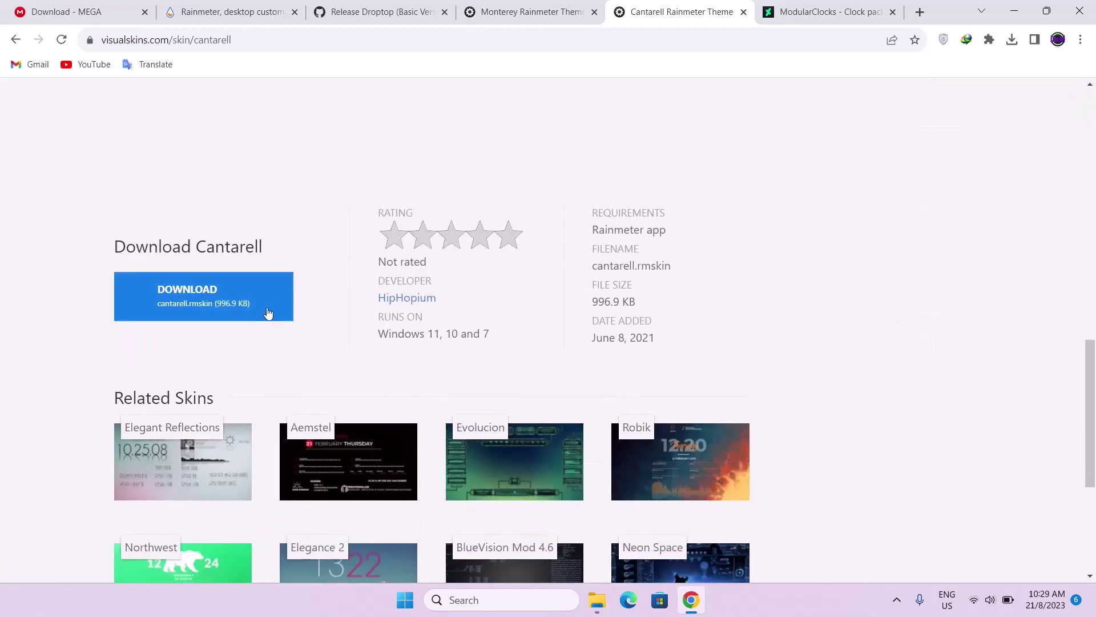
click(232, 303)
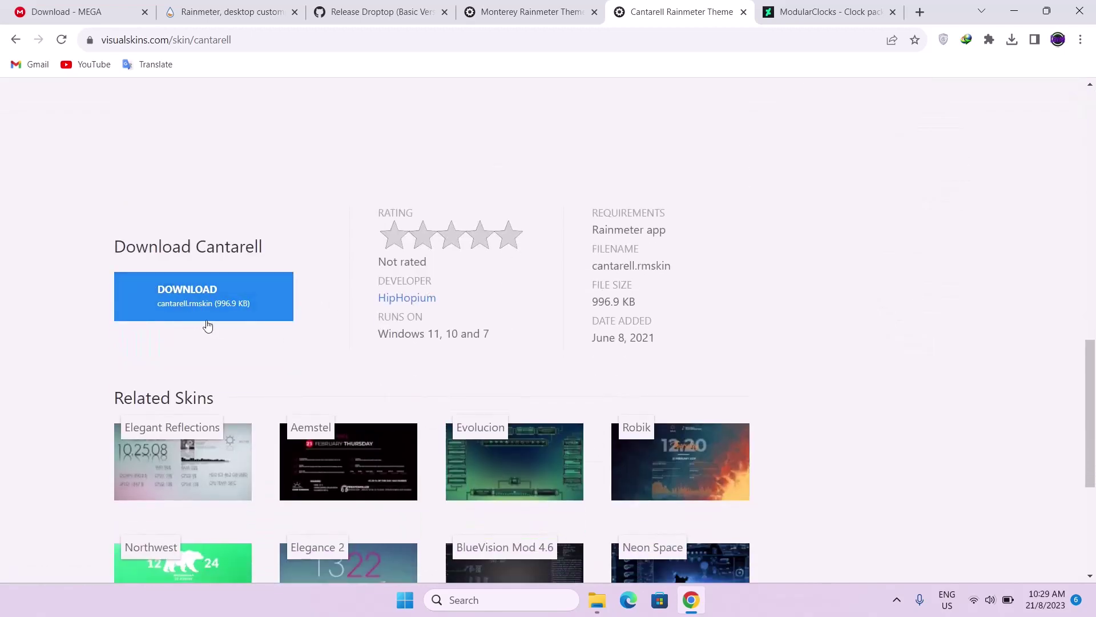
scroll(703, 289, up, 10)
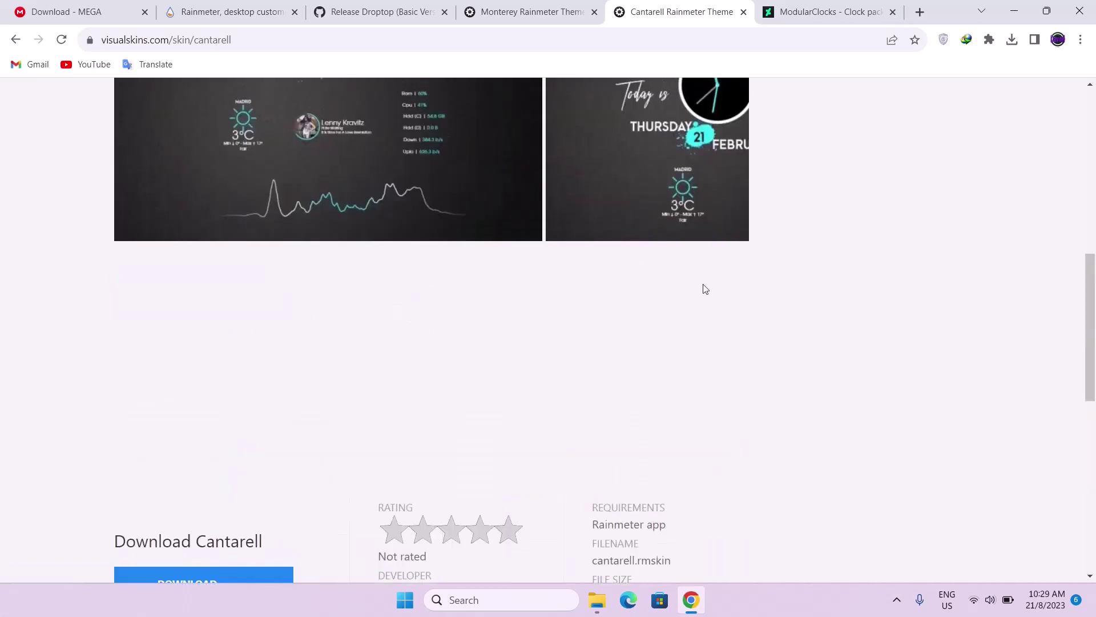
click(814, 13)
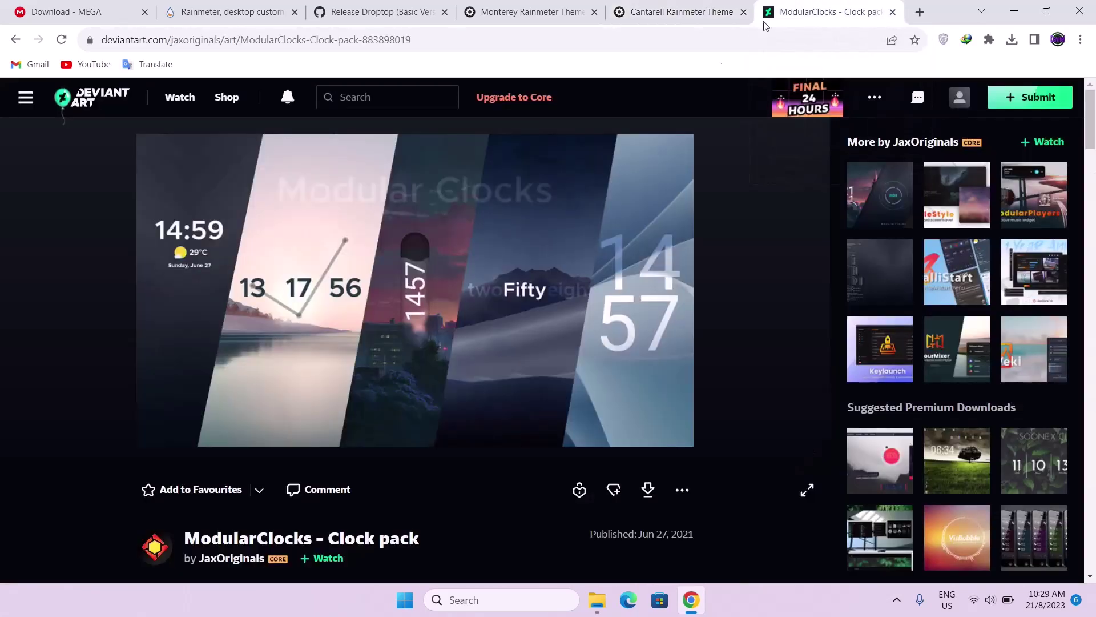
scroll(687, 223, down, 2)
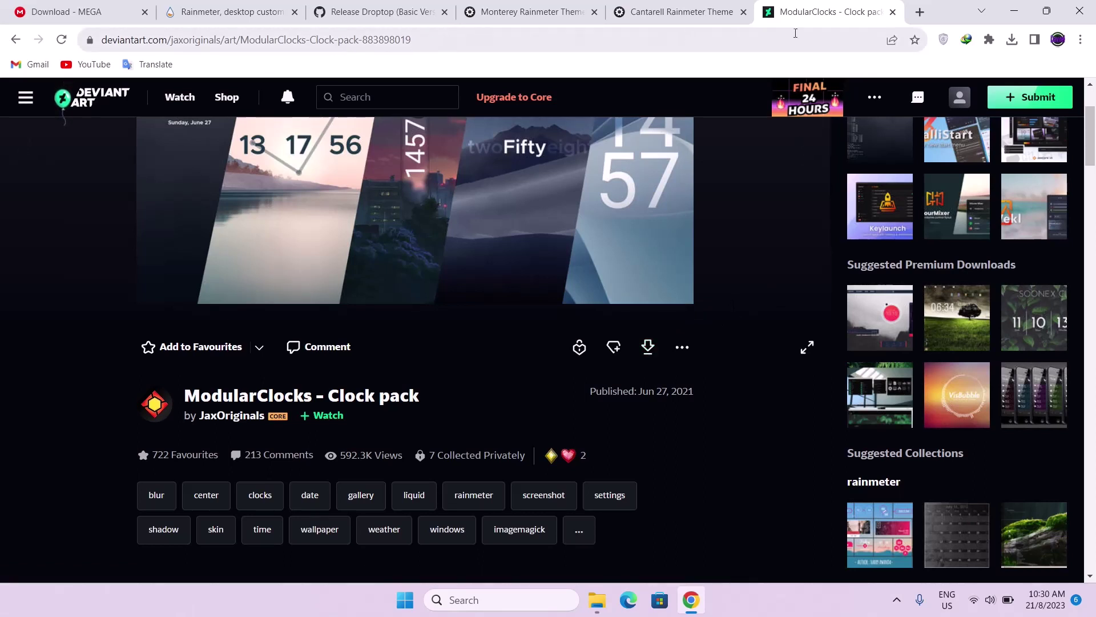
Step: Install the Droptop Basic Version and Cantarell skin packages from the Downloads folder in File Explorer with their included components
click(599, 602)
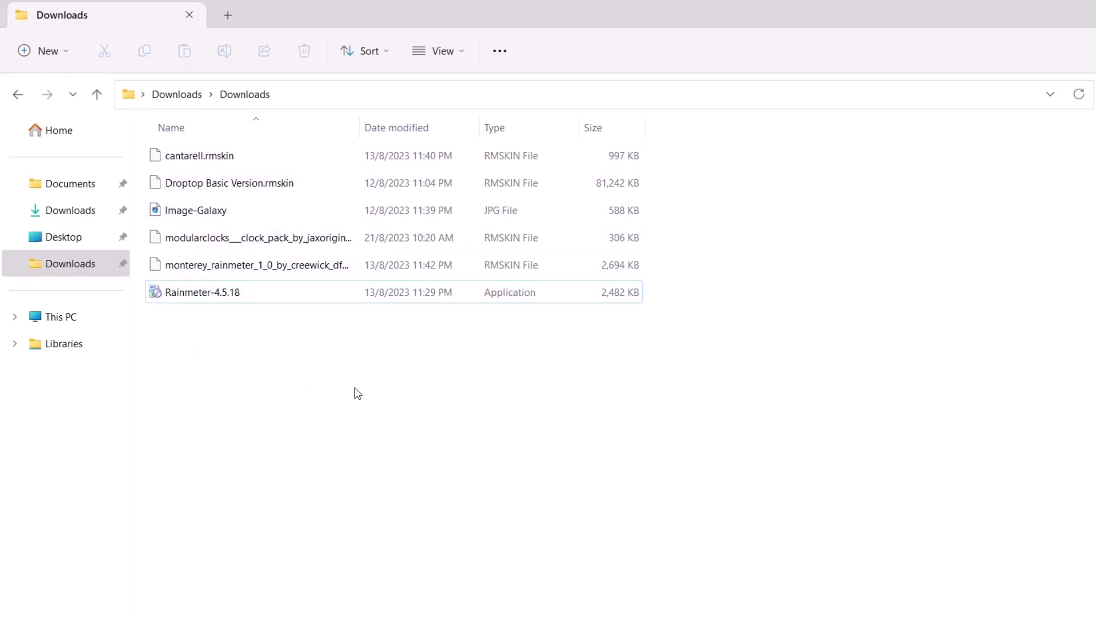
click(223, 188)
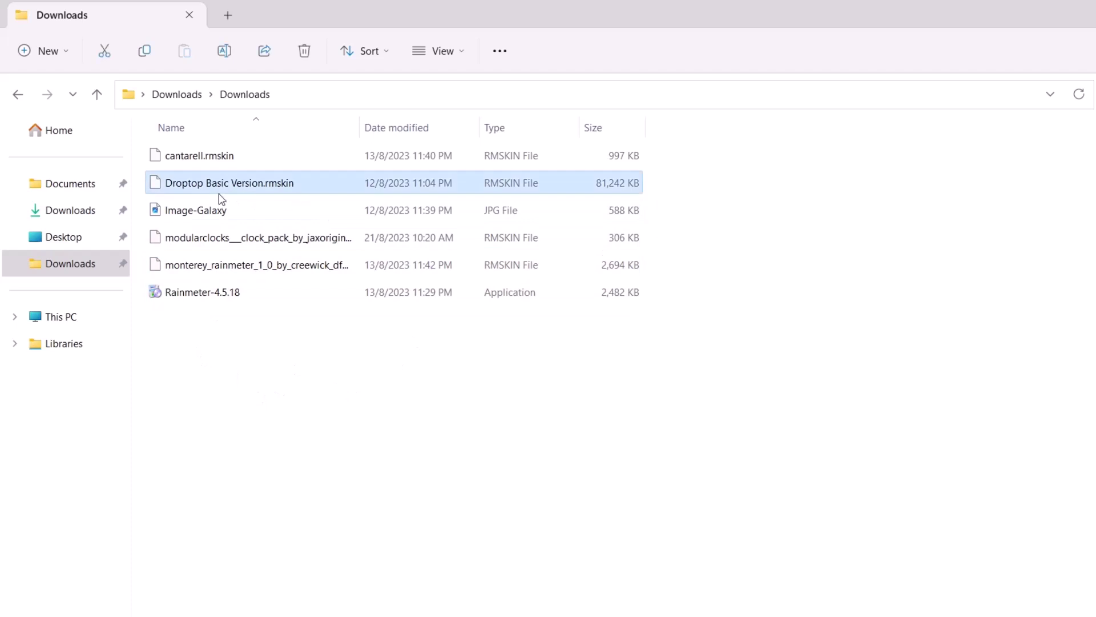
double_click(210, 184)
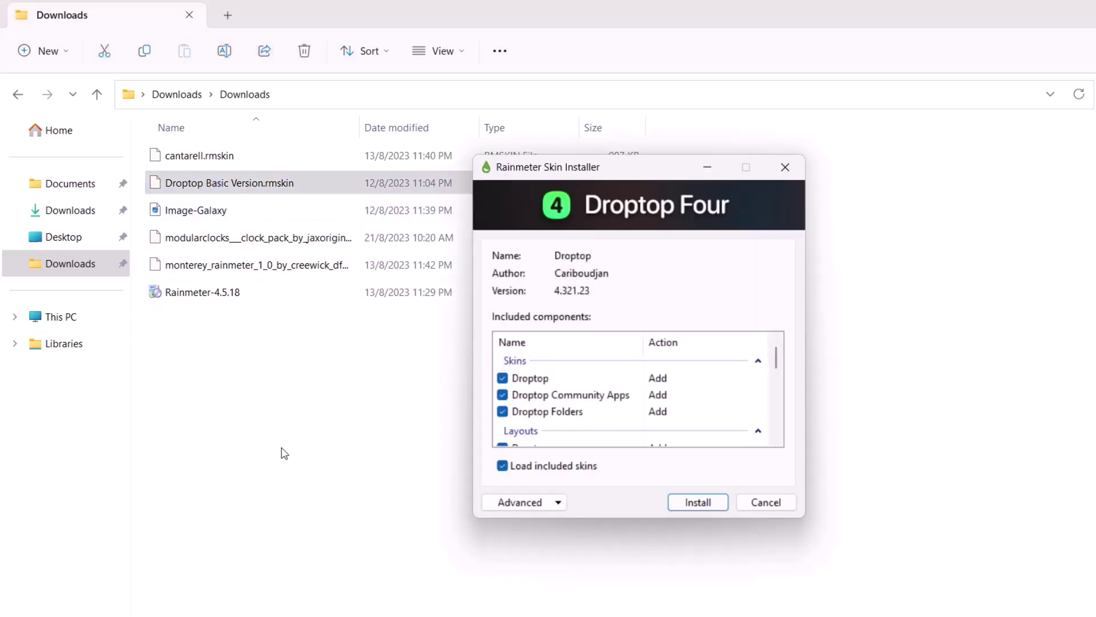
click(690, 503)
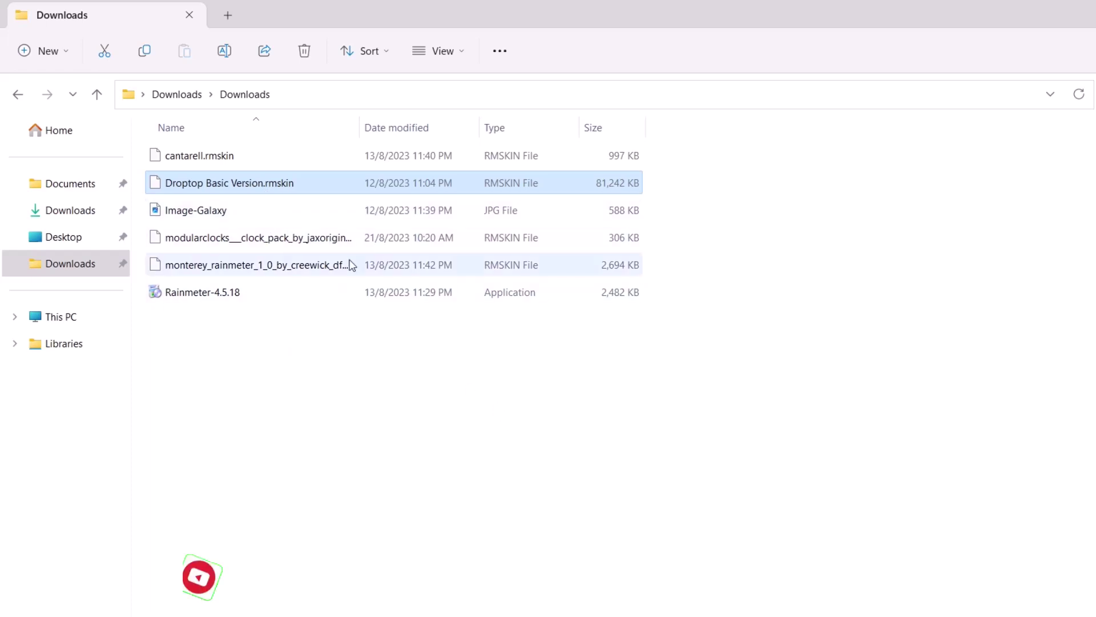
double_click(207, 156)
click(710, 500)
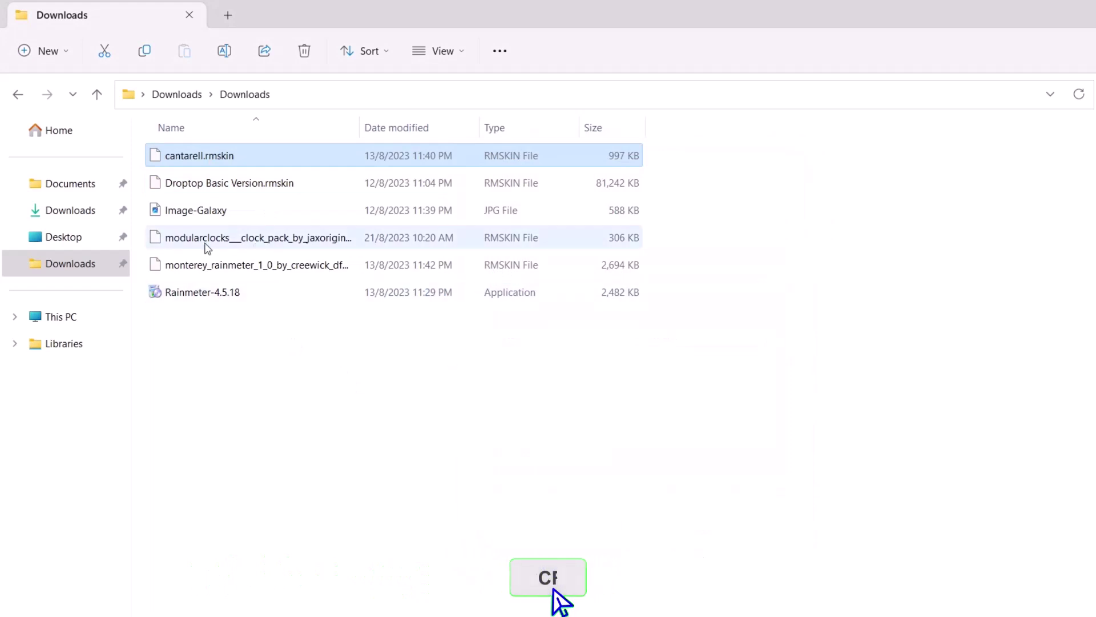
Step: Install the modularclocks and monterey_rainmeter_1_0 skin packages from the Downloads folder with their included components
click(216, 242)
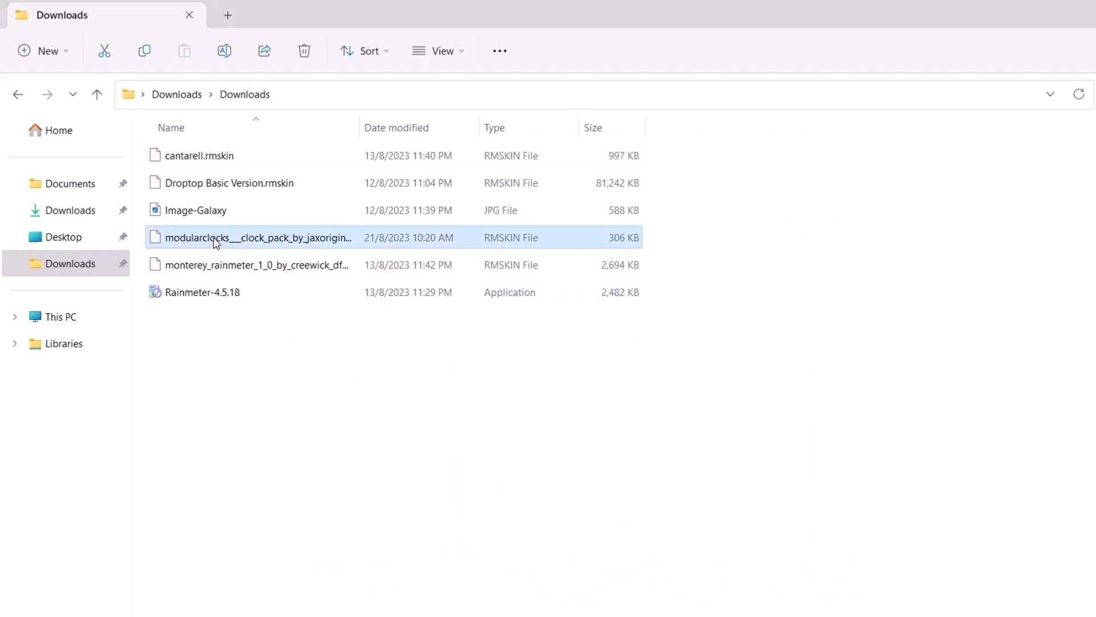
double_click(216, 242)
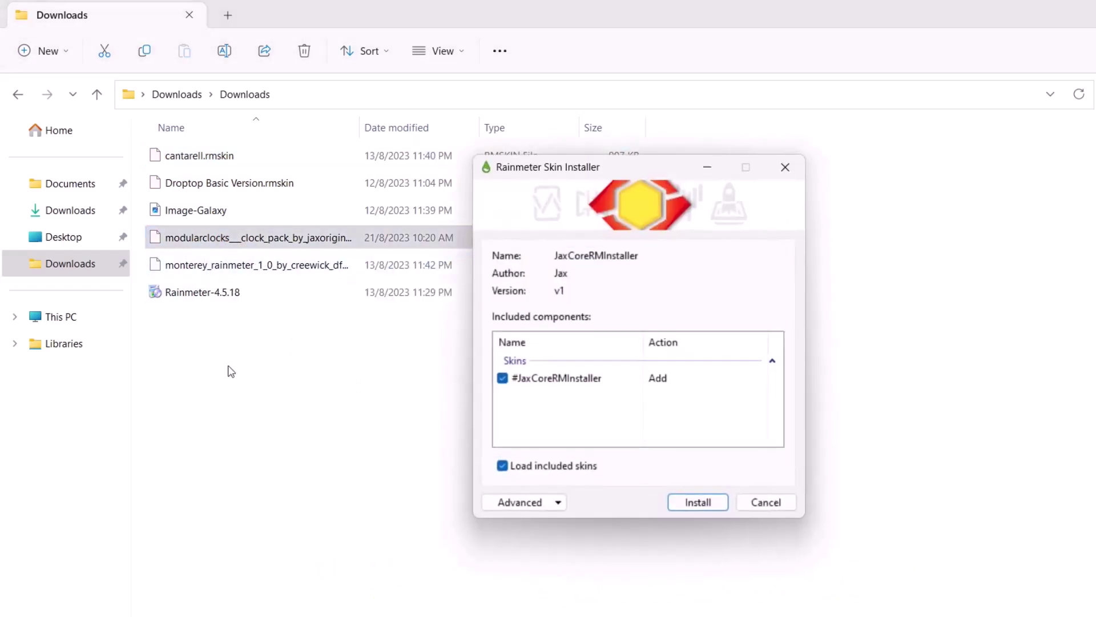
click(697, 502)
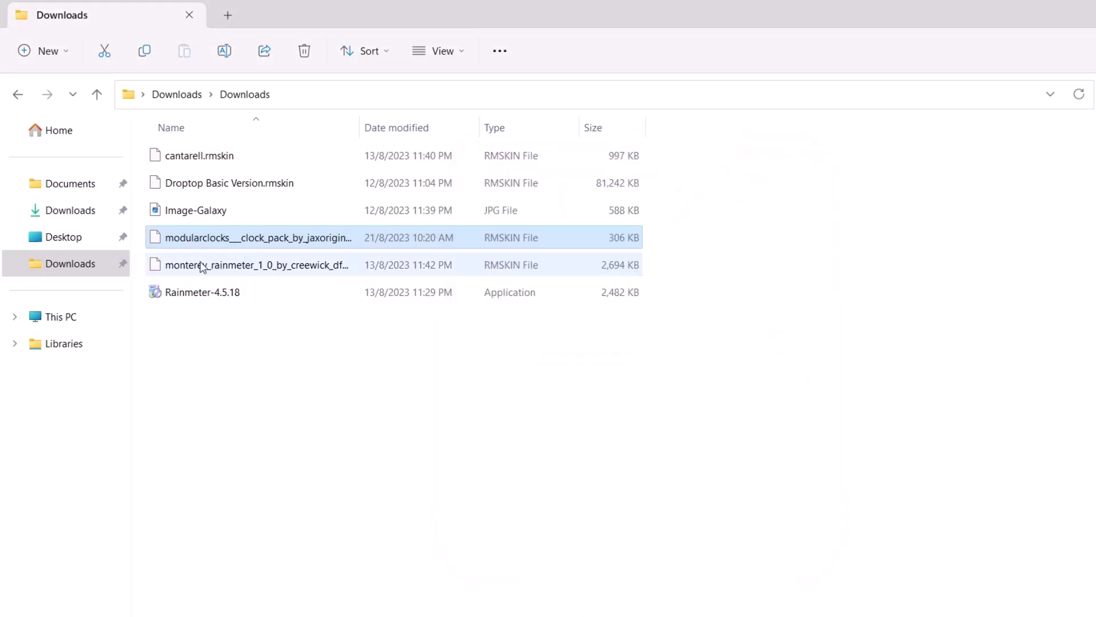
click(203, 266)
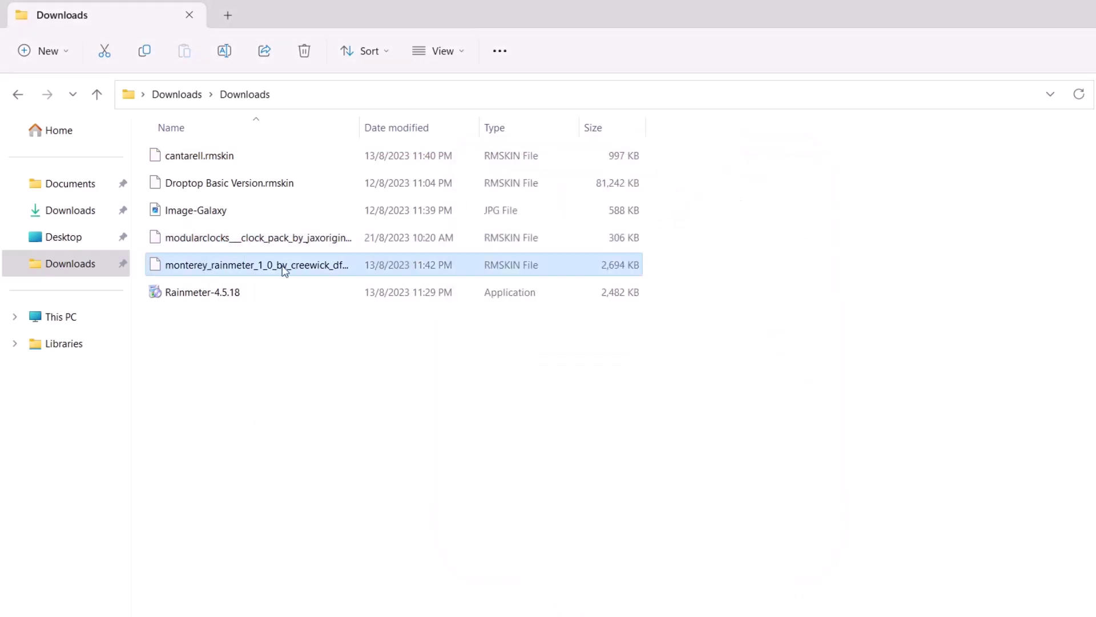
double_click(208, 264)
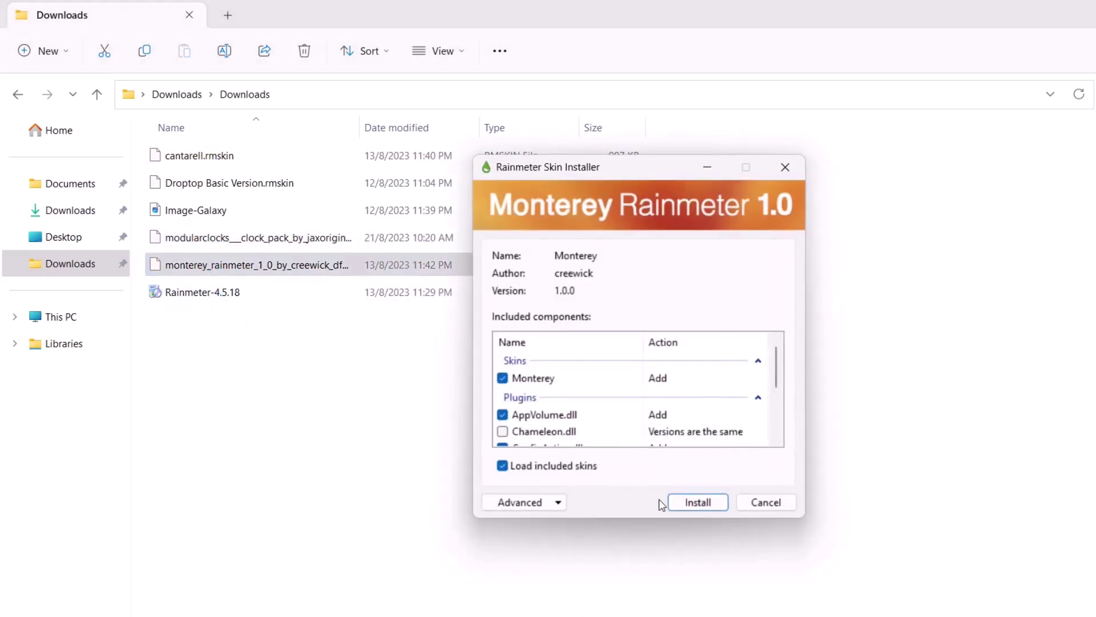
click(688, 503)
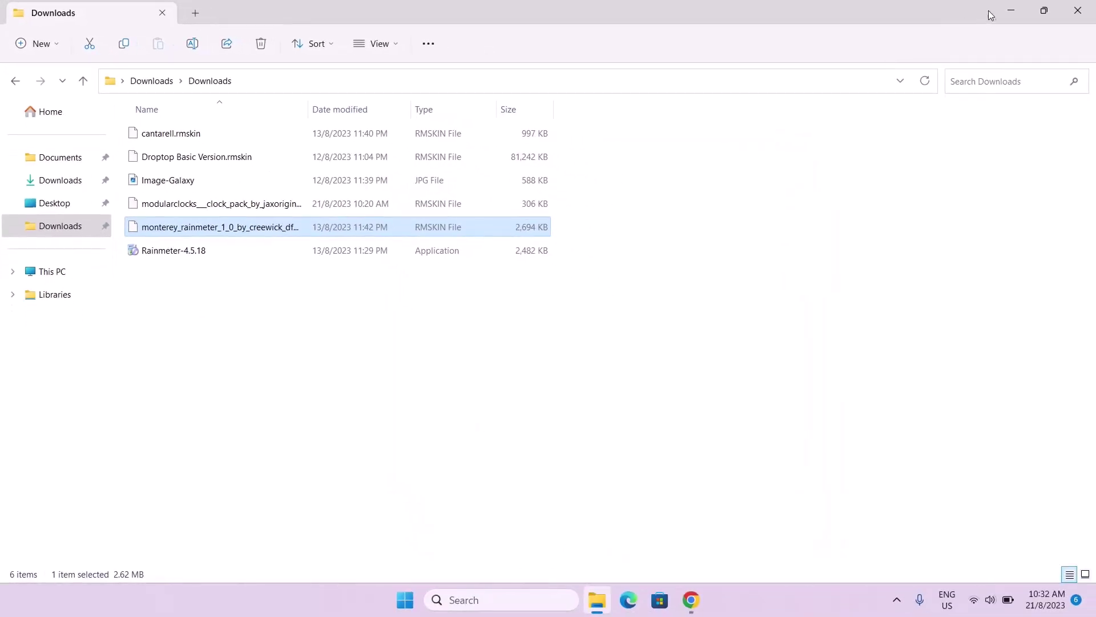
Step: Minimize the Downloads folder, open Rainmeter's skin manager and refresh all skins, moving the manager aside on the desktop
click(1003, 11)
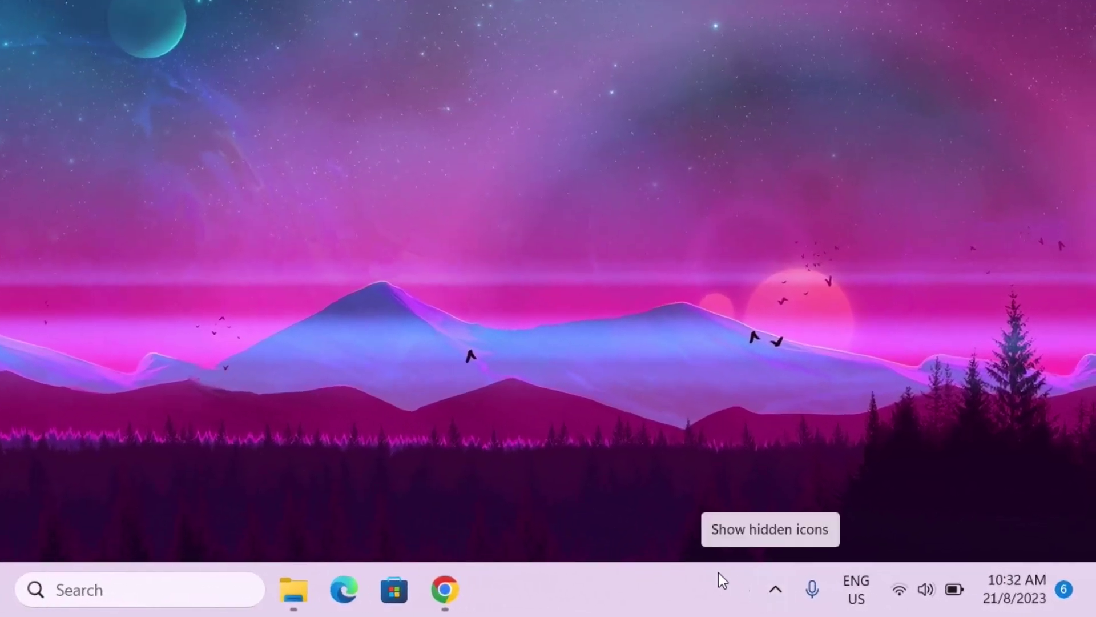
click(776, 589)
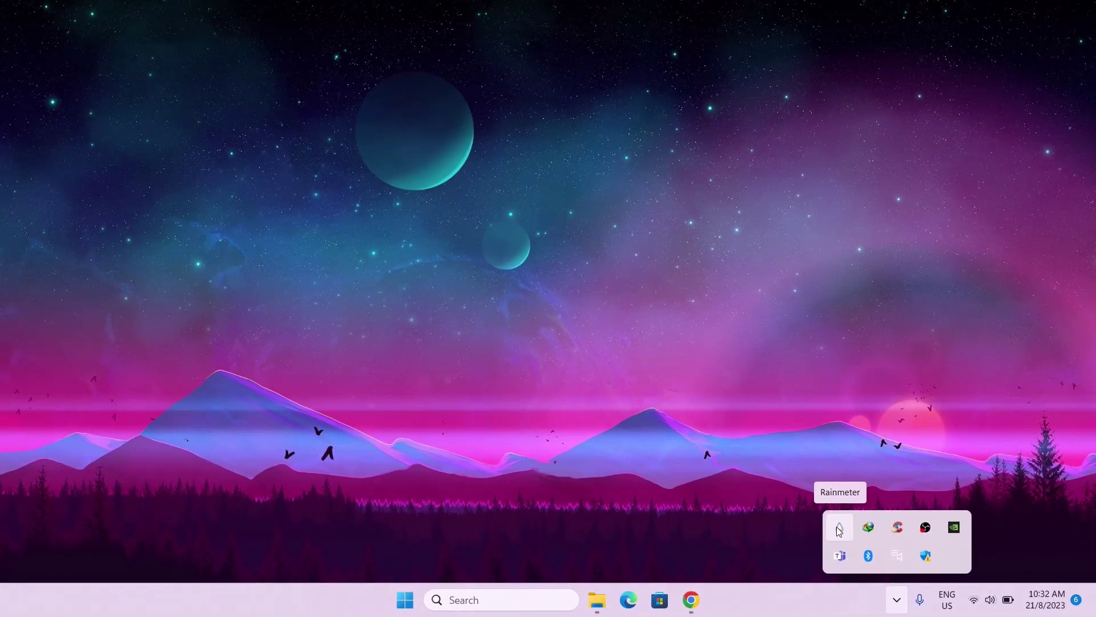
click(839, 529)
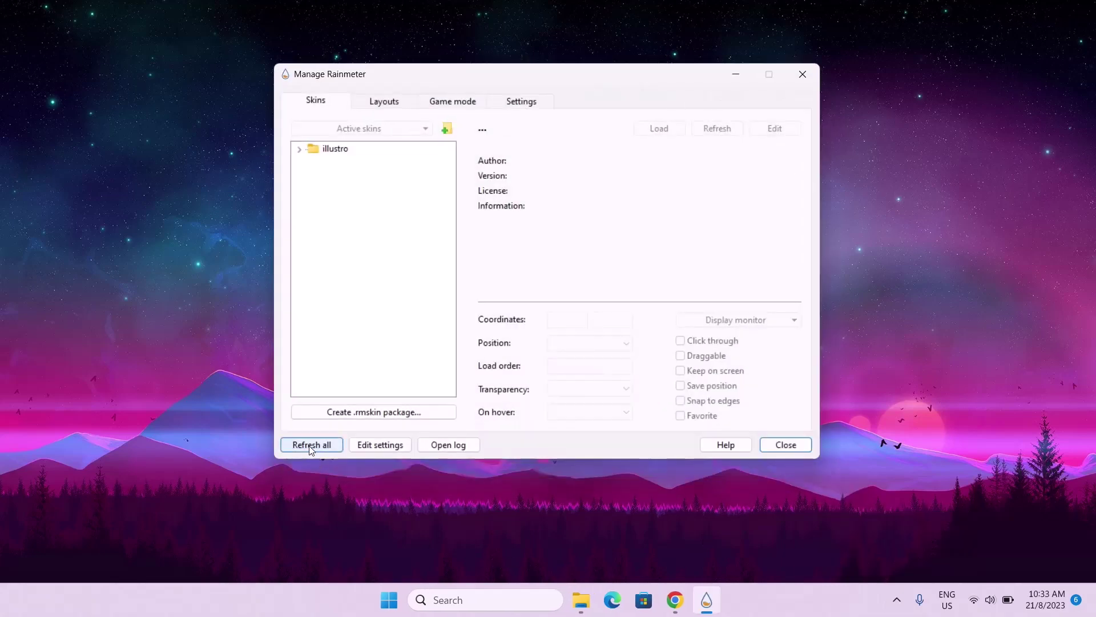
click(312, 445)
drag(545, 72, 727, 69)
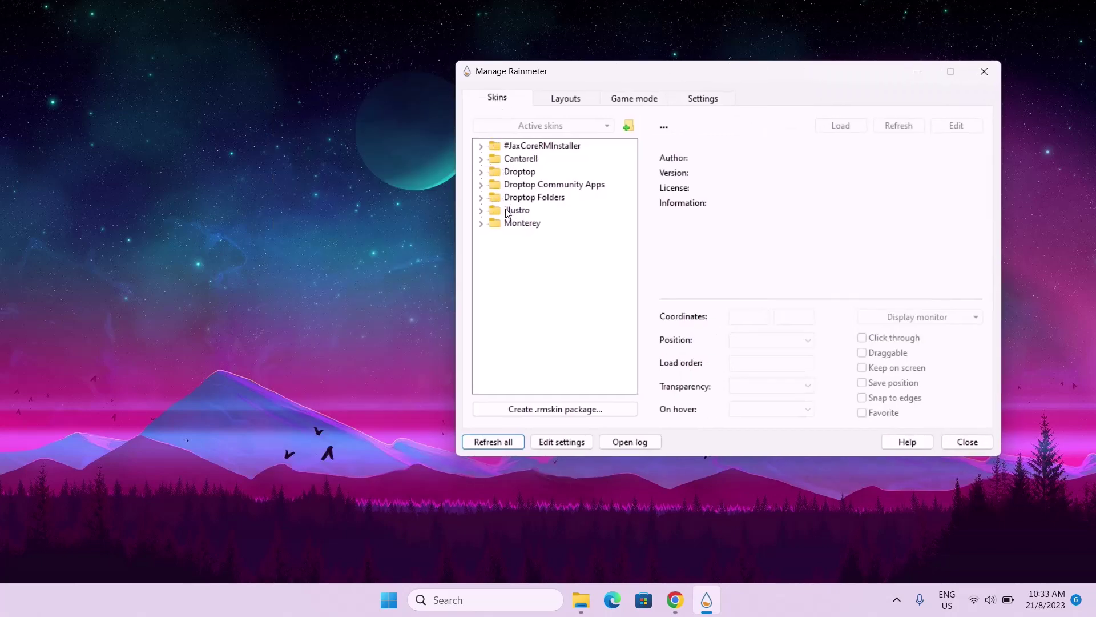
drag(634, 71, 746, 70)
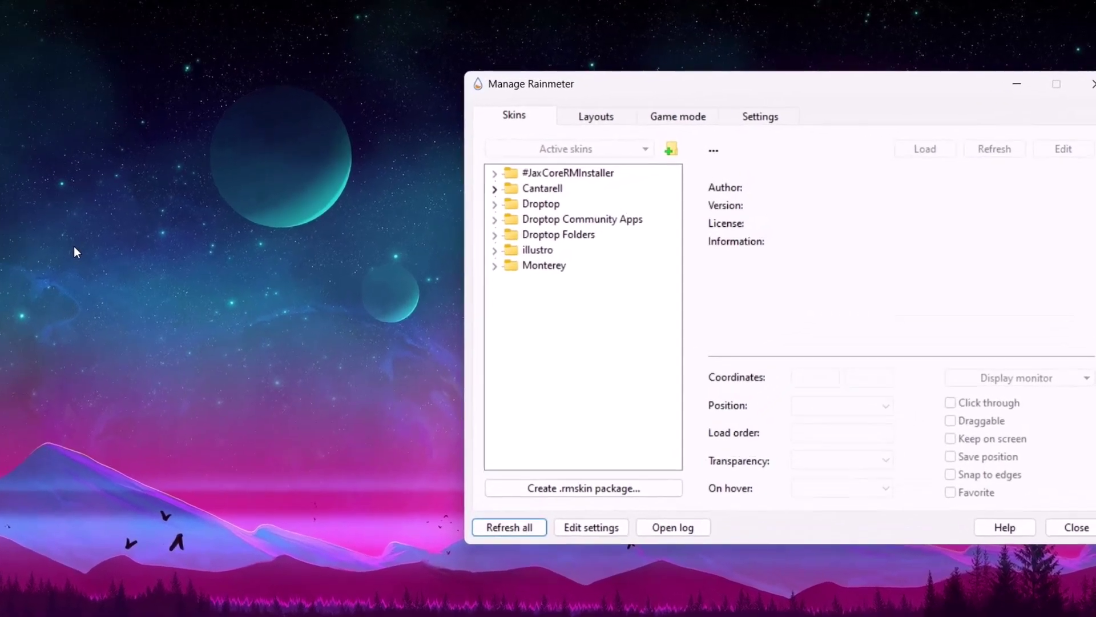
Step: Load the DropdownBar.ini skin from the Droptop DropdownBar folder
click(479, 210)
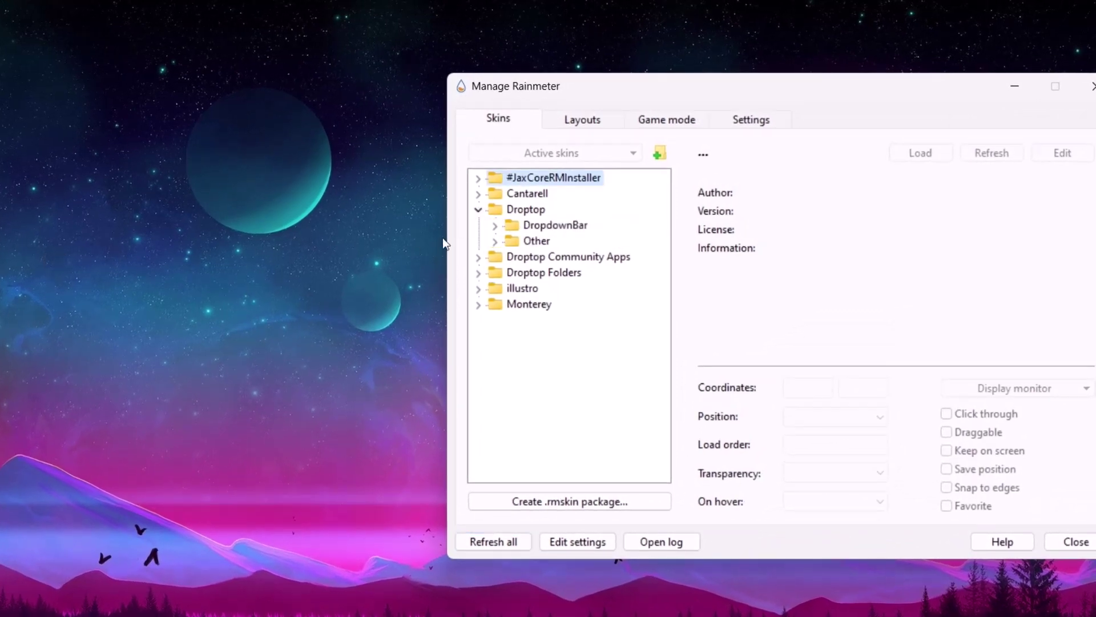
click(499, 226)
click(565, 273)
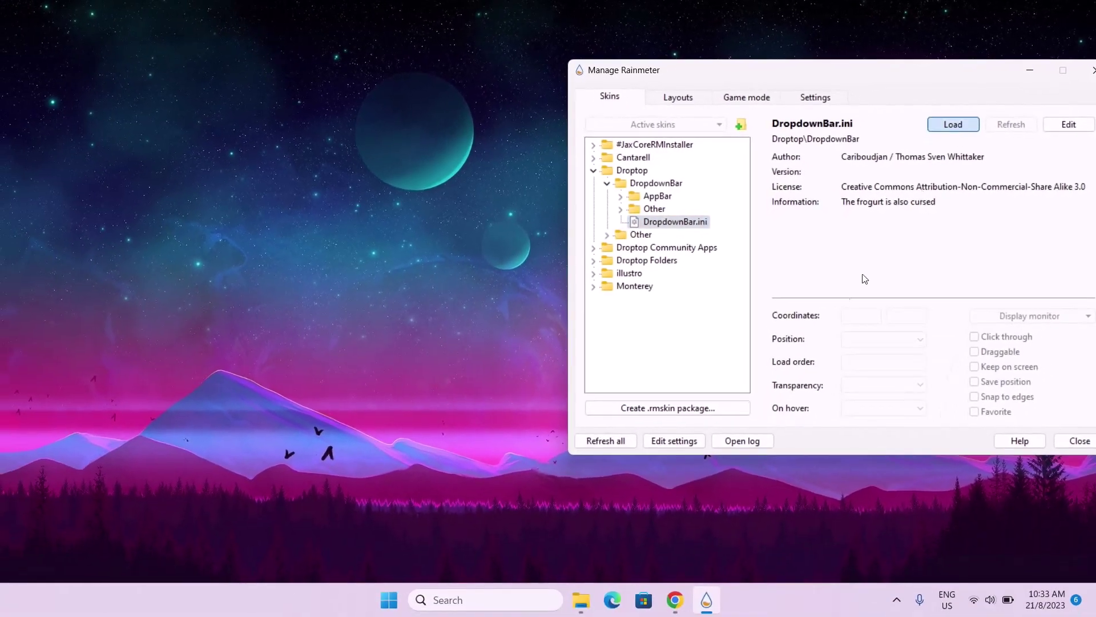
click(921, 153)
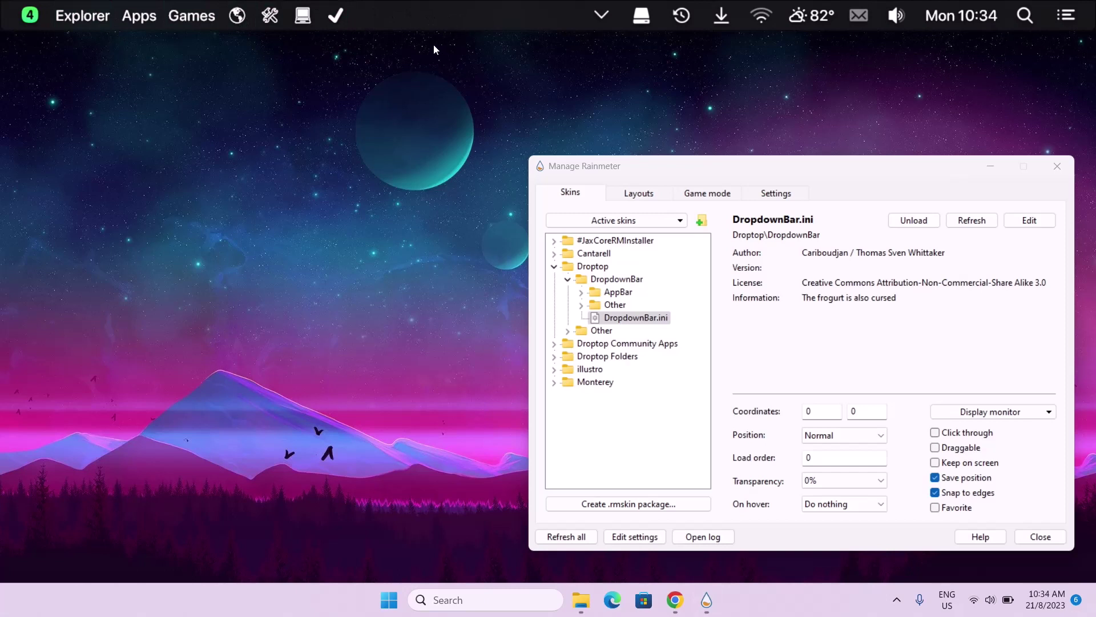
Step: Set the Droptop bar's size to 100%
click(389, 15)
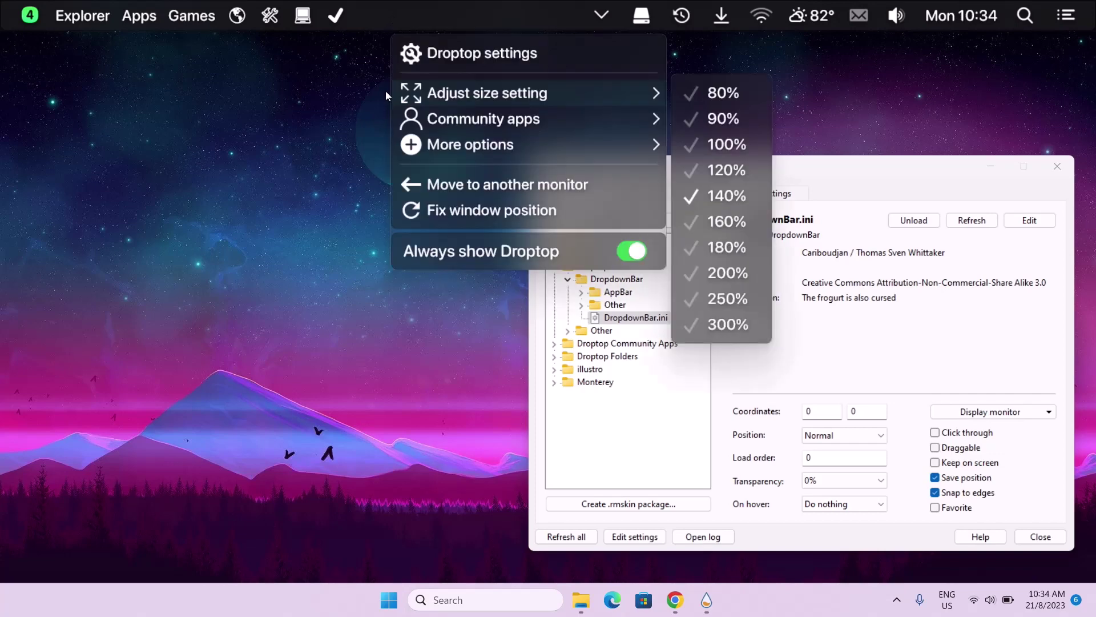
mouse_move(456, 94)
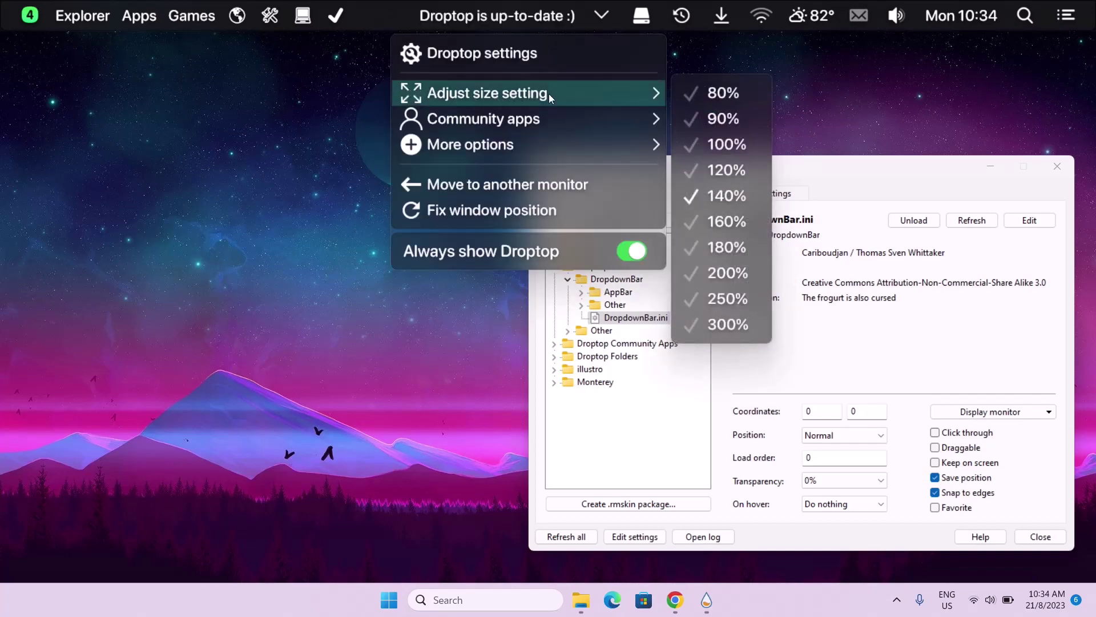
click(722, 146)
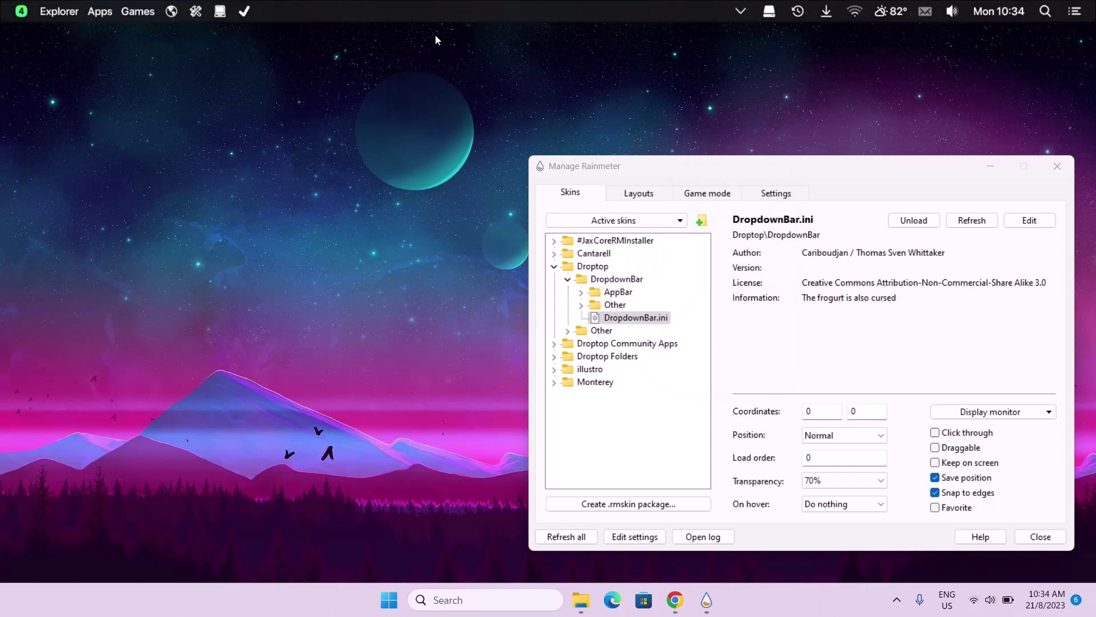
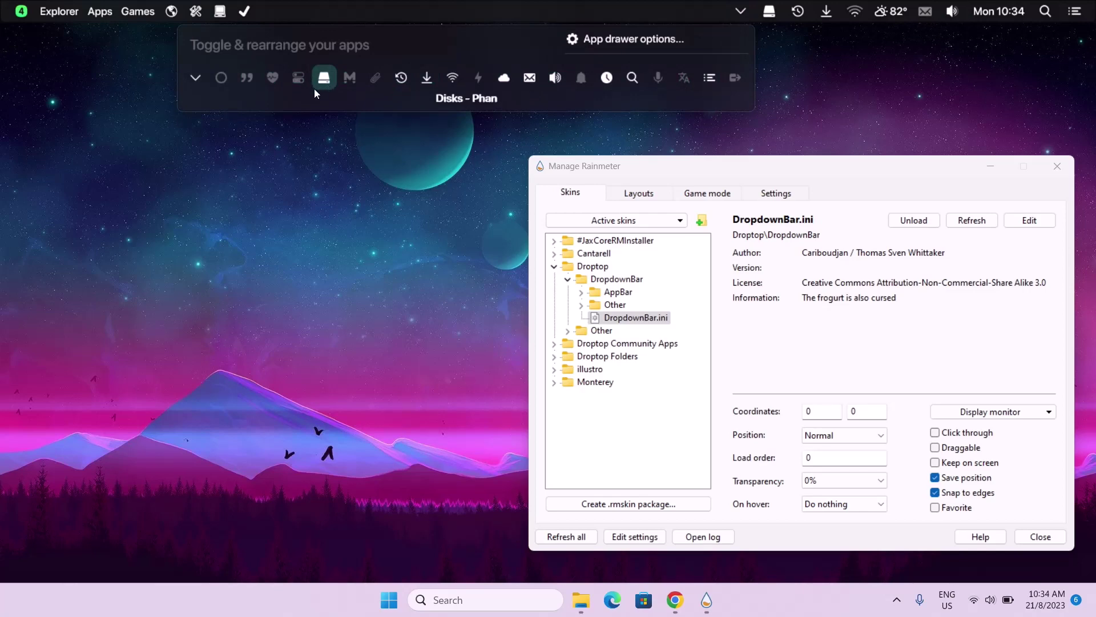
Step: Turn off the Disks, Recent files, Weather and Mail apps in the Droptop bar's app arrangement
click(320, 86)
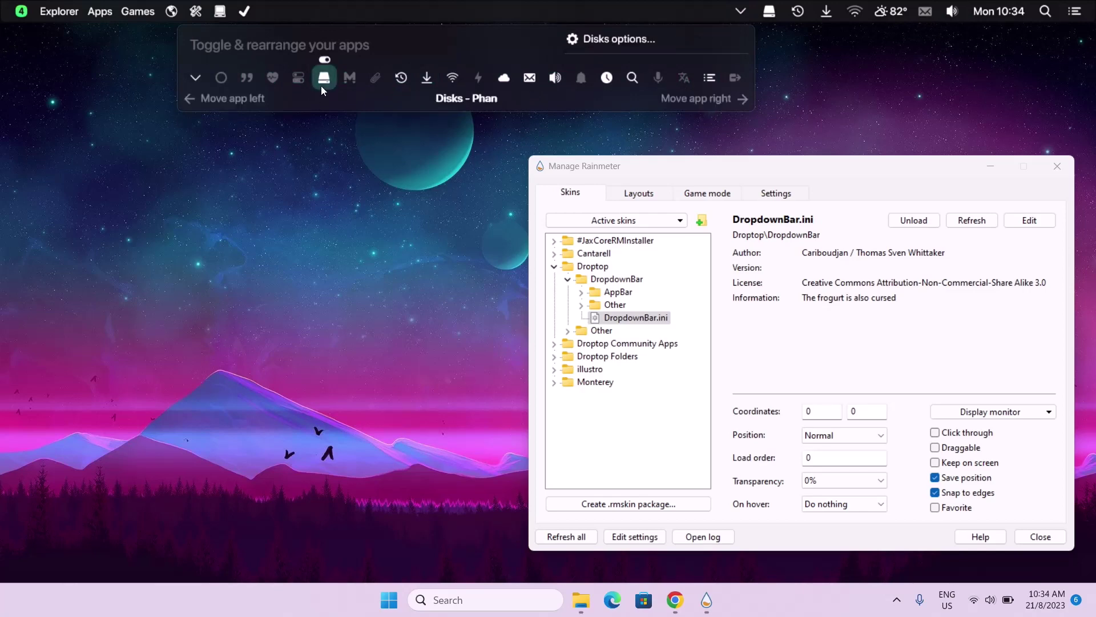
click(324, 60)
click(401, 83)
click(401, 60)
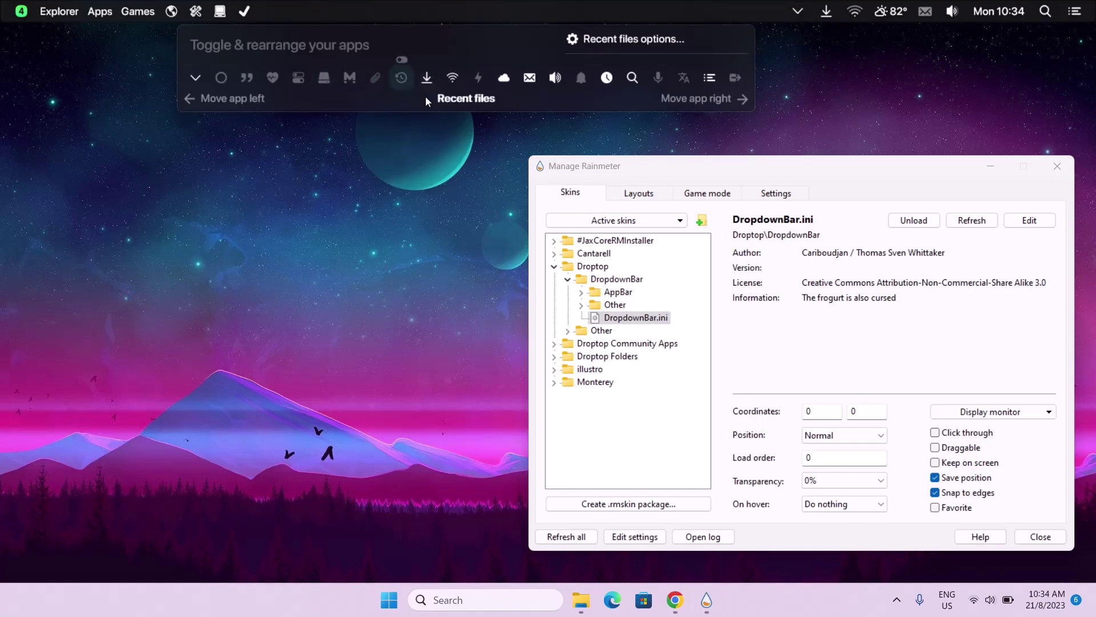
click(506, 81)
click(500, 59)
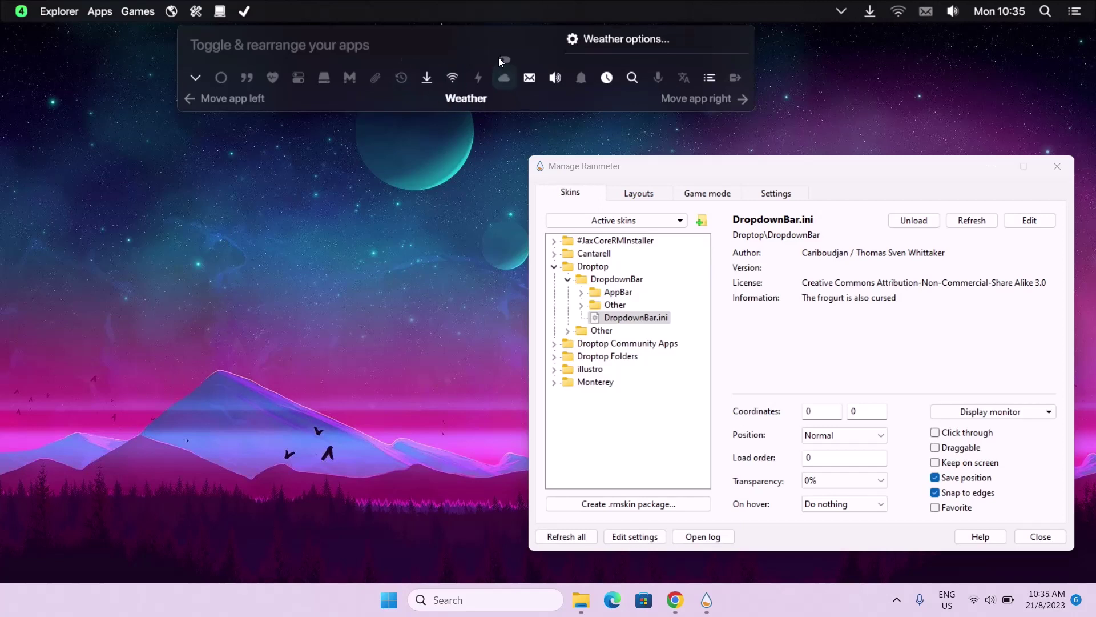
click(530, 78)
click(530, 60)
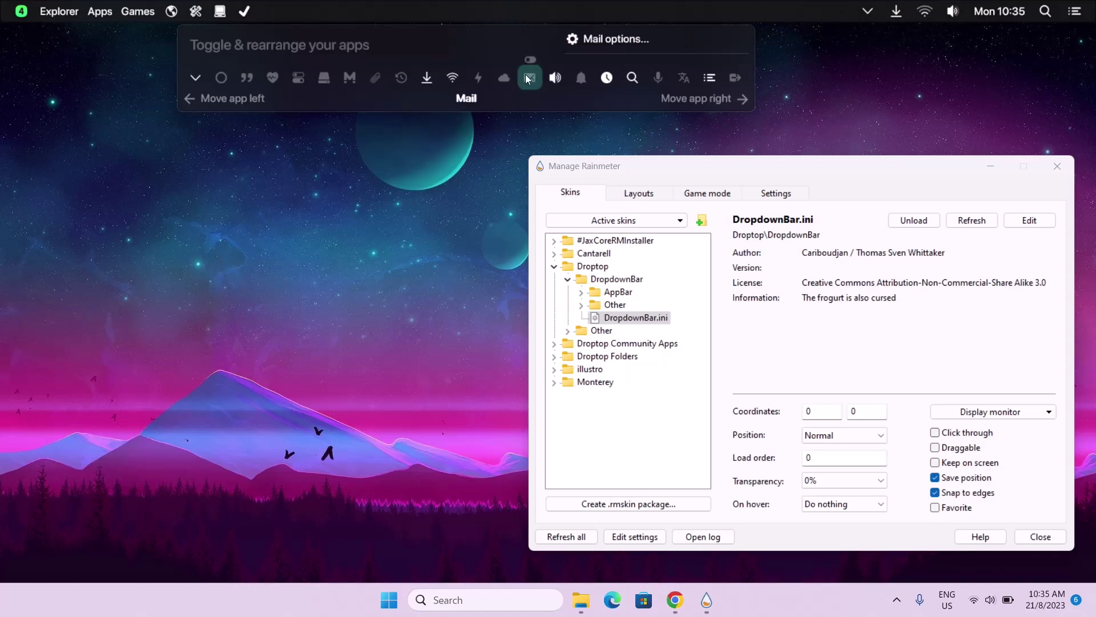
Step: Turn off the Volume & playback, Time, Search and Action center apps on the Droptop bar and close the app arrangement
click(555, 79)
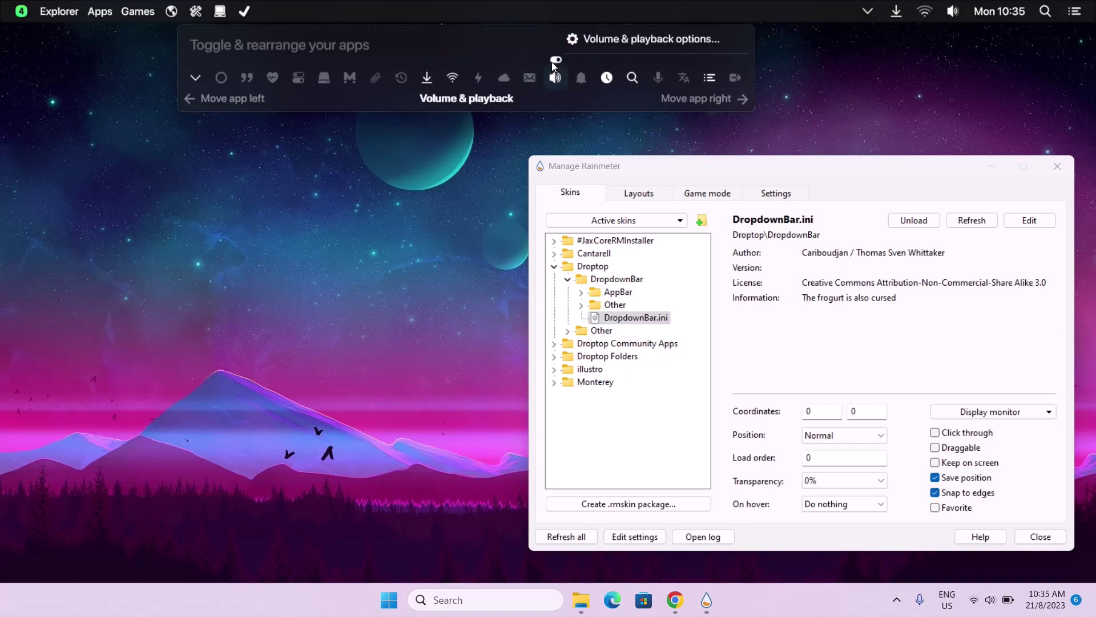
click(553, 61)
click(606, 77)
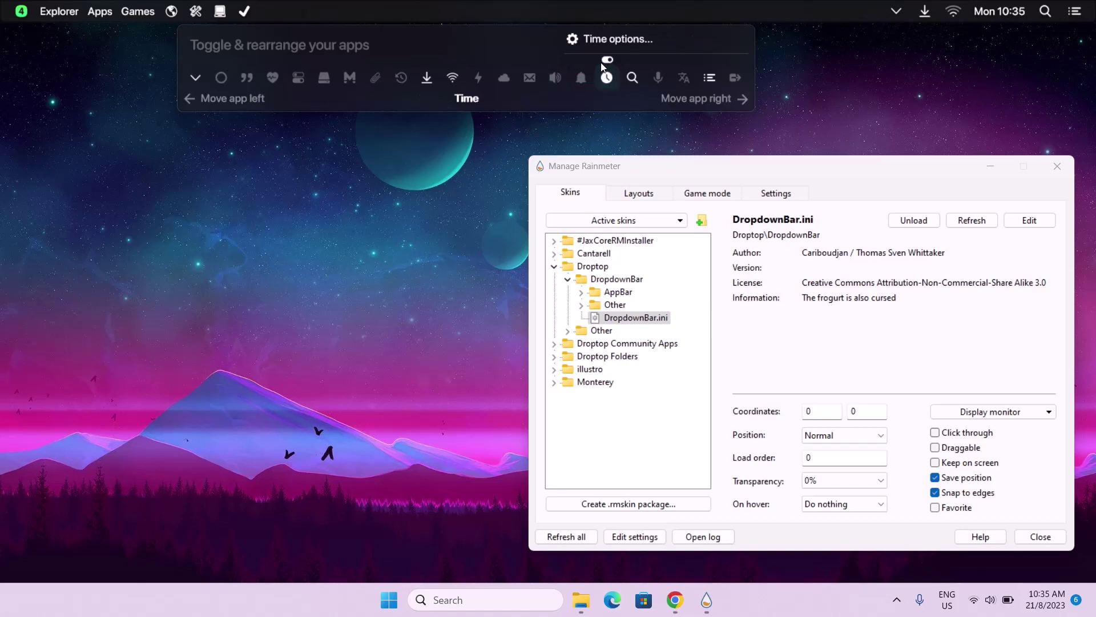
click(605, 60)
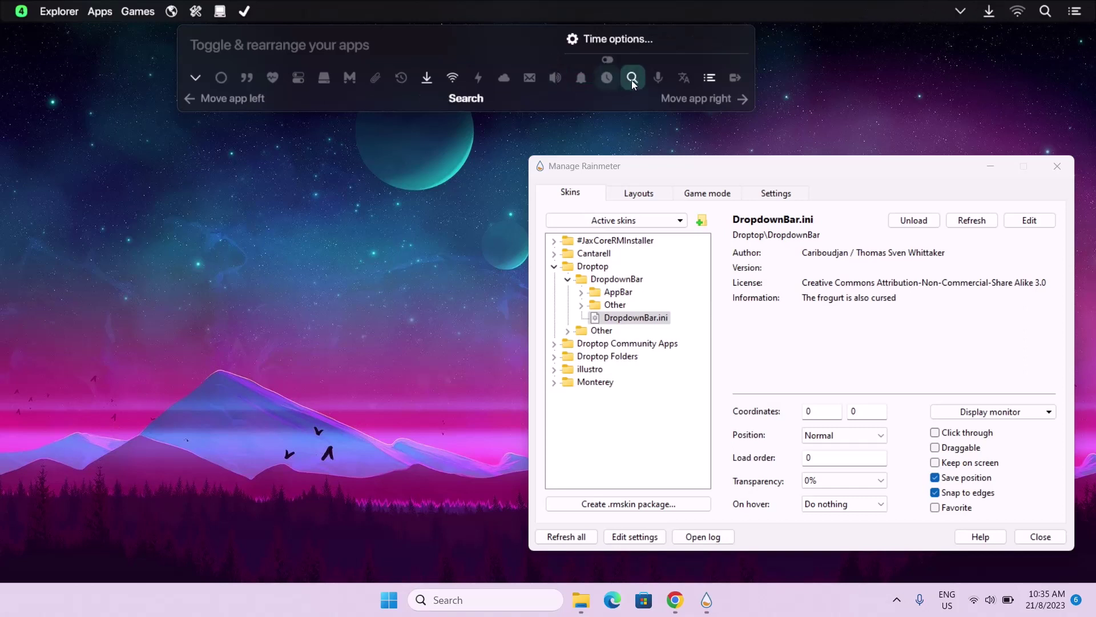
click(632, 79)
click(630, 59)
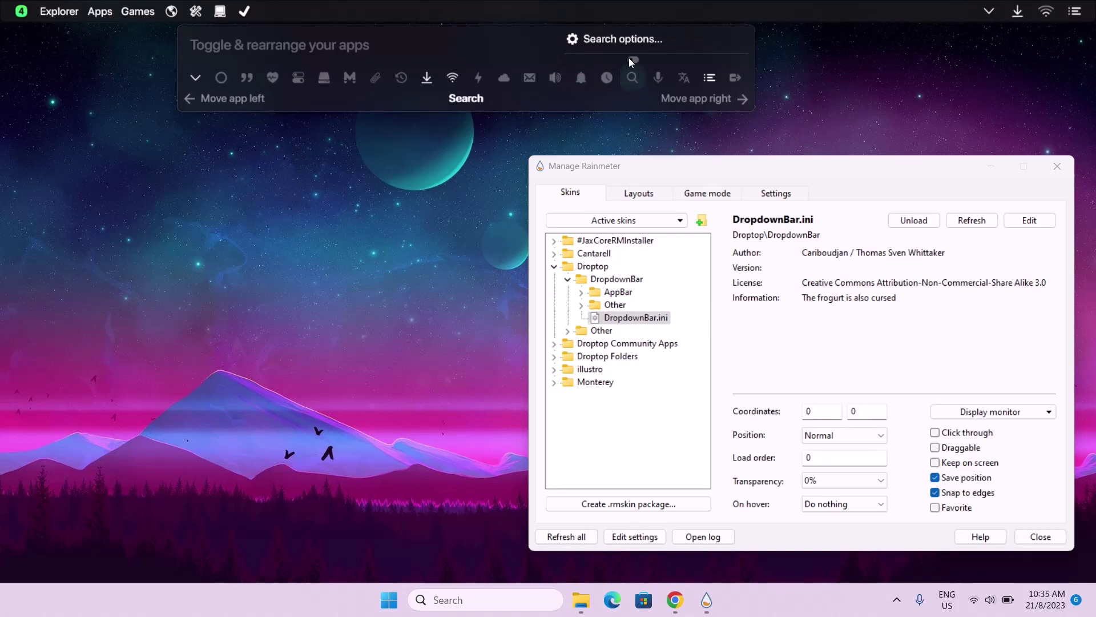
click(705, 78)
click(708, 59)
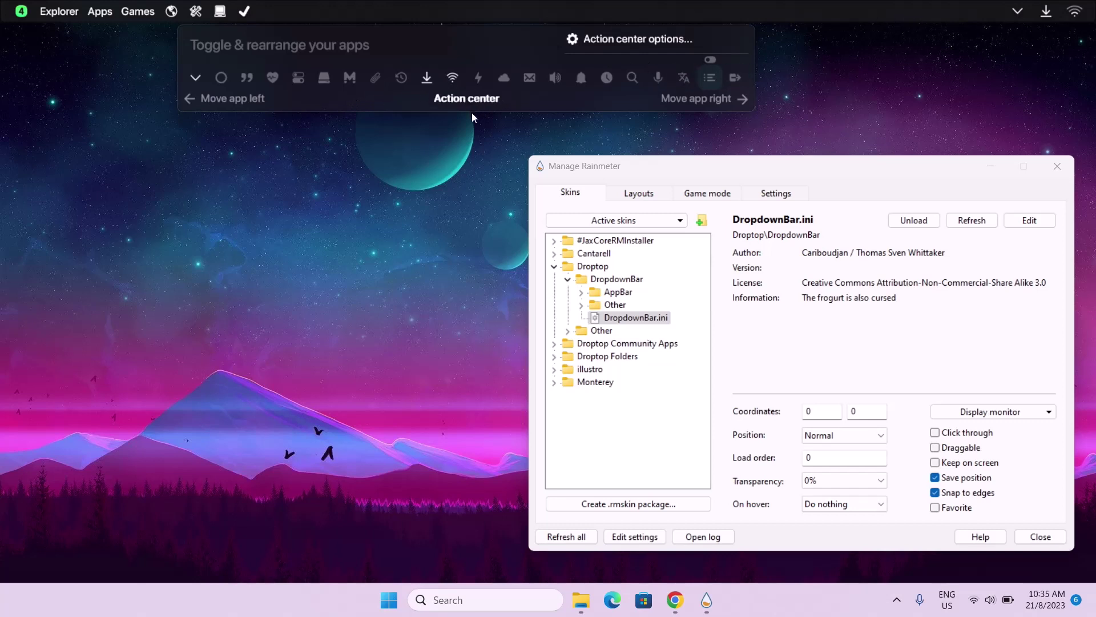
click(97, 95)
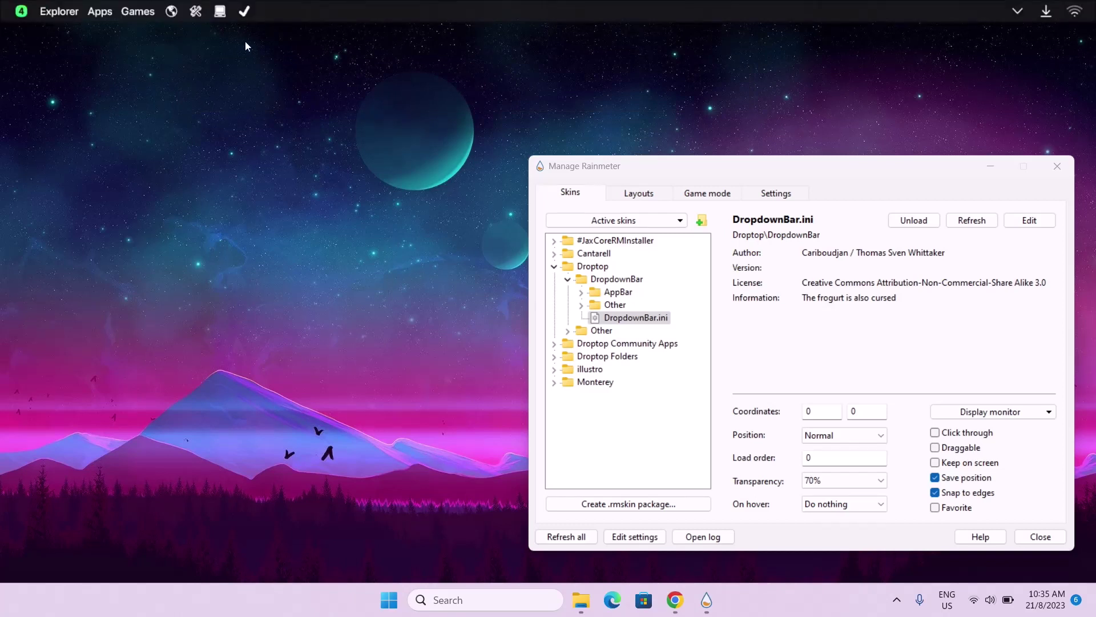
Step: Turn off the check mark, computer, tools and globe folders on the Droptop bar and close the folder options
right_click(243, 12)
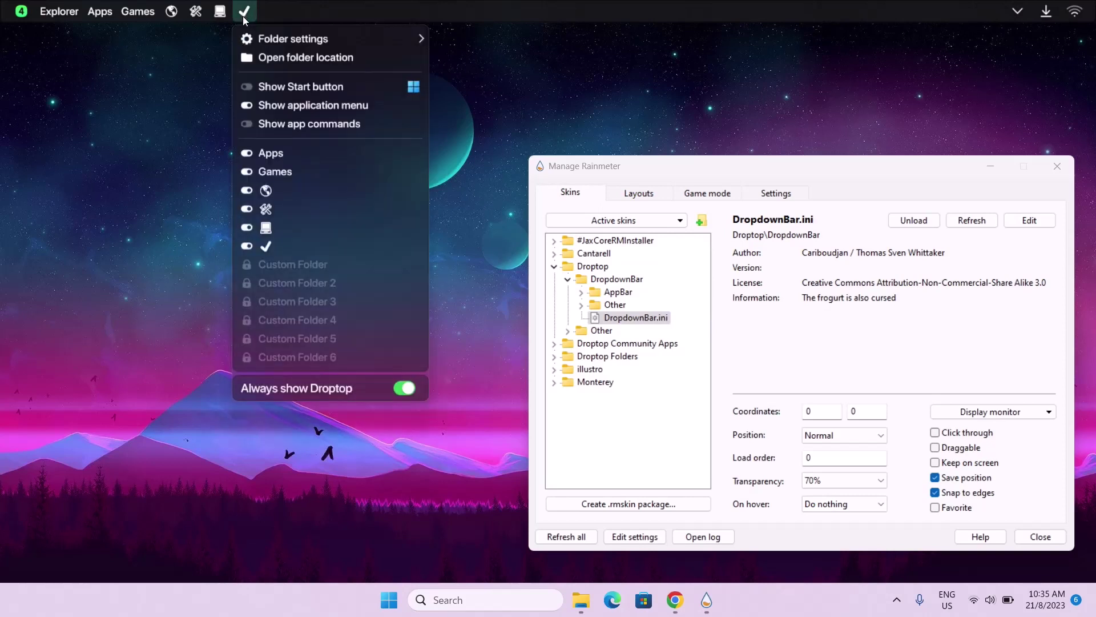
click(246, 246)
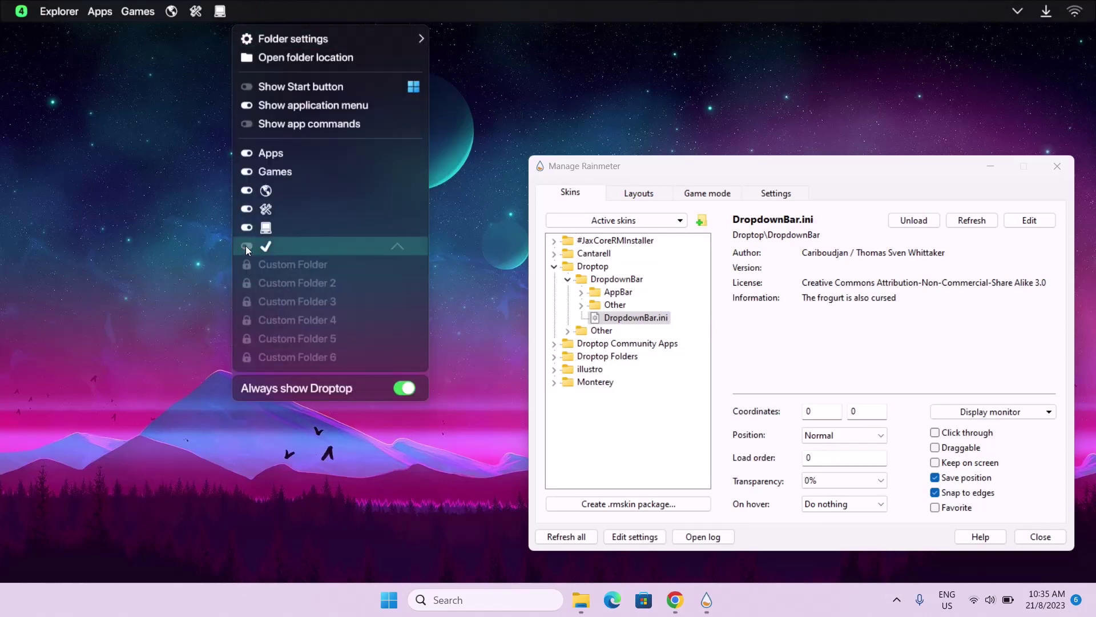
click(246, 228)
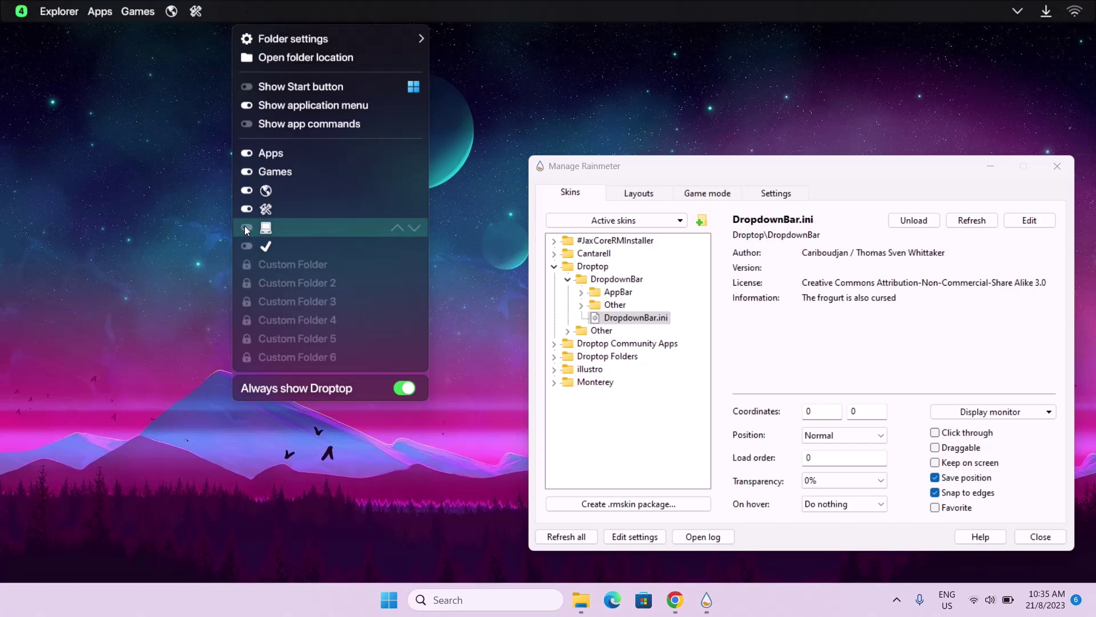
click(242, 209)
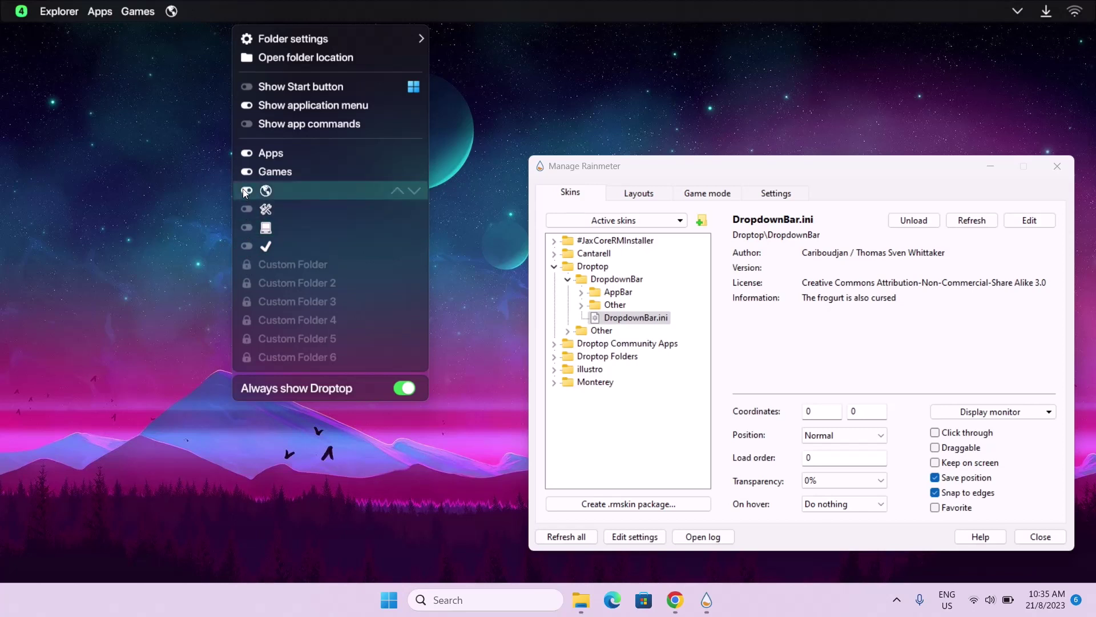
click(244, 191)
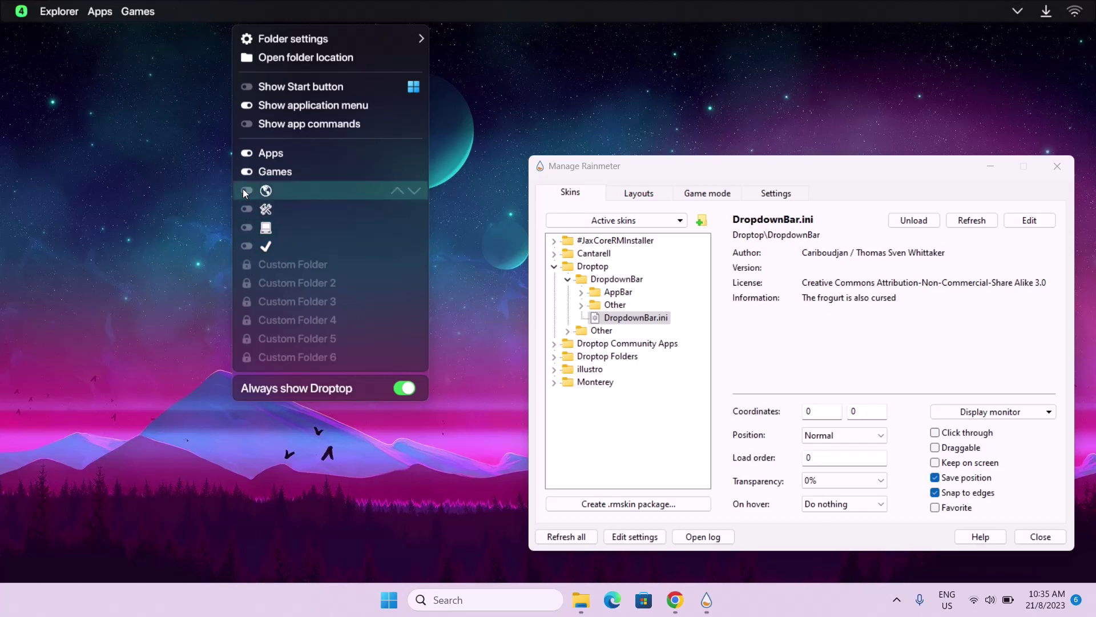
click(160, 64)
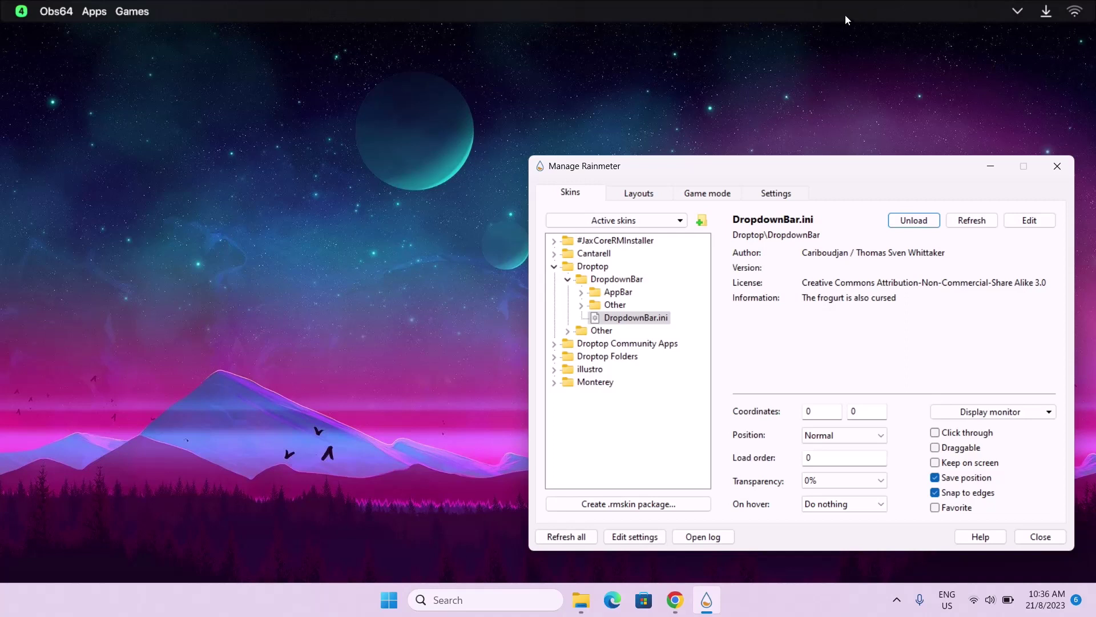
click(951, 22)
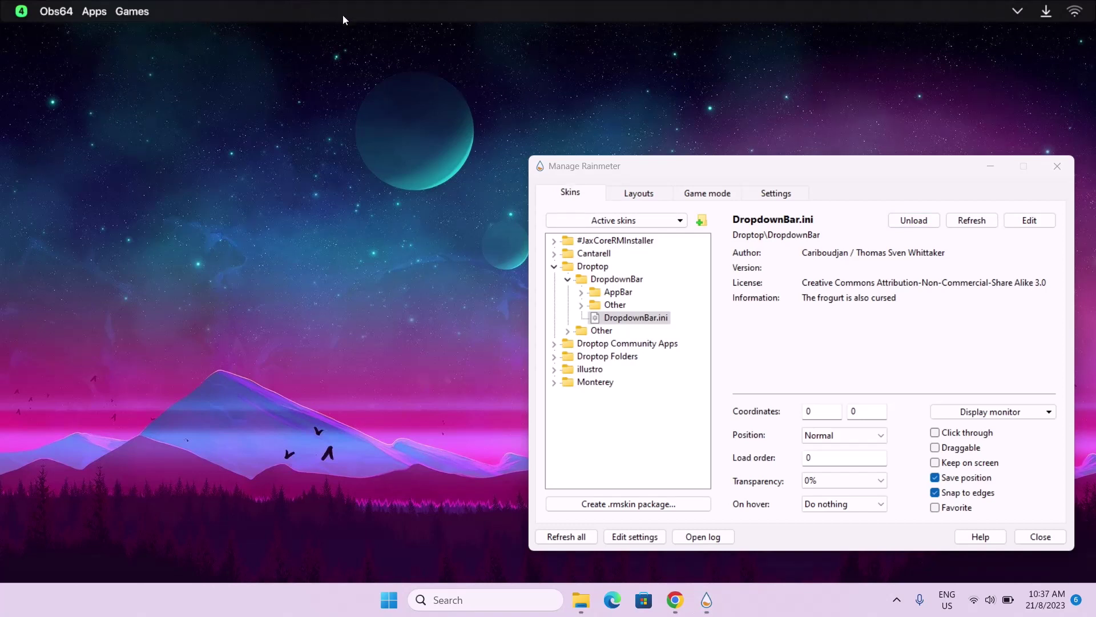
Step: Load the Main.ini skin from the #JaxCoreRMInstaller folder to start the JaxCore installation, and get the Rainmeter manager out of the way
click(554, 266)
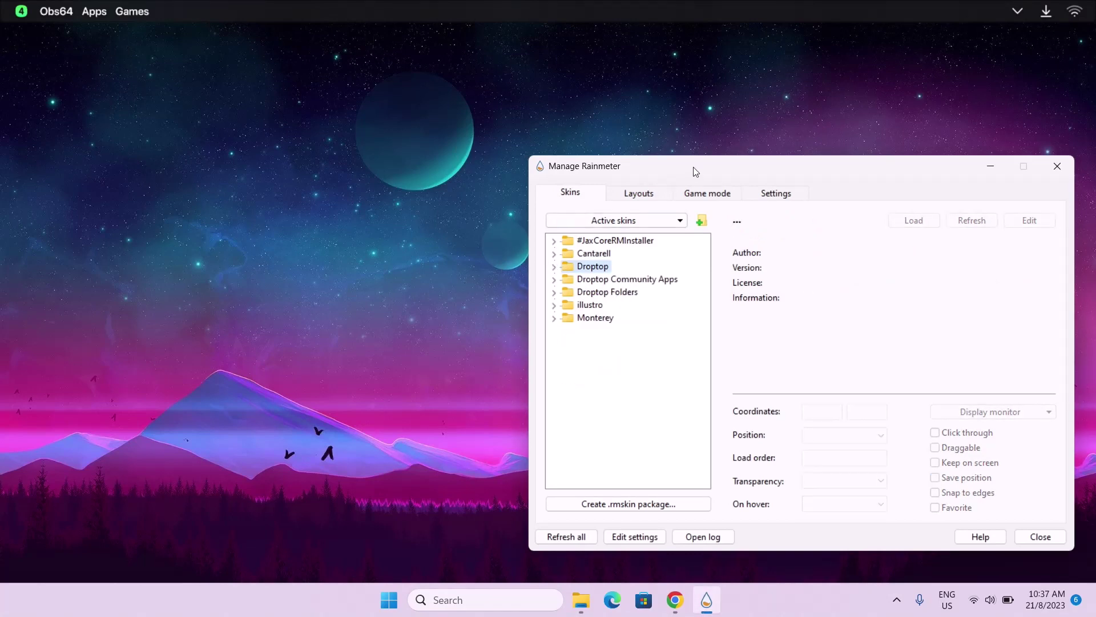
drag(695, 172, 715, 114)
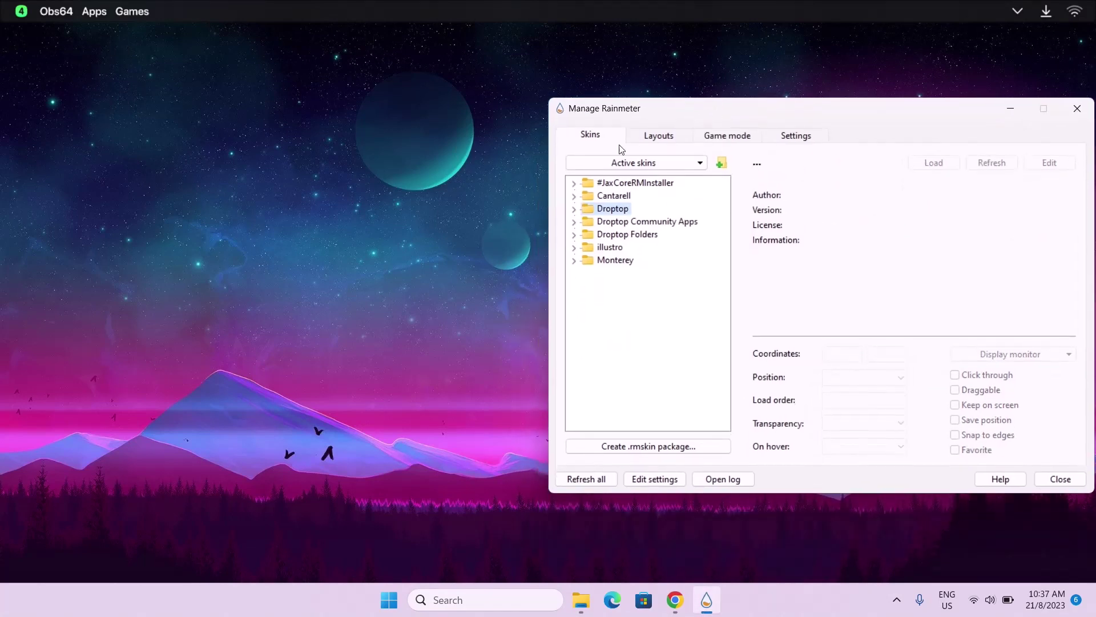
click(574, 183)
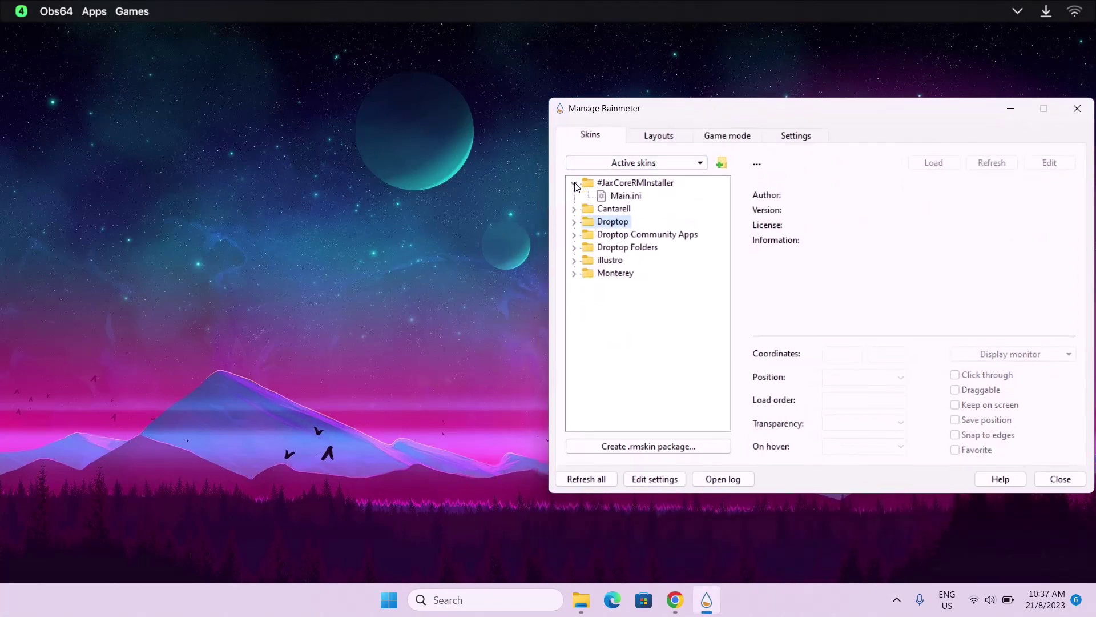
click(609, 197)
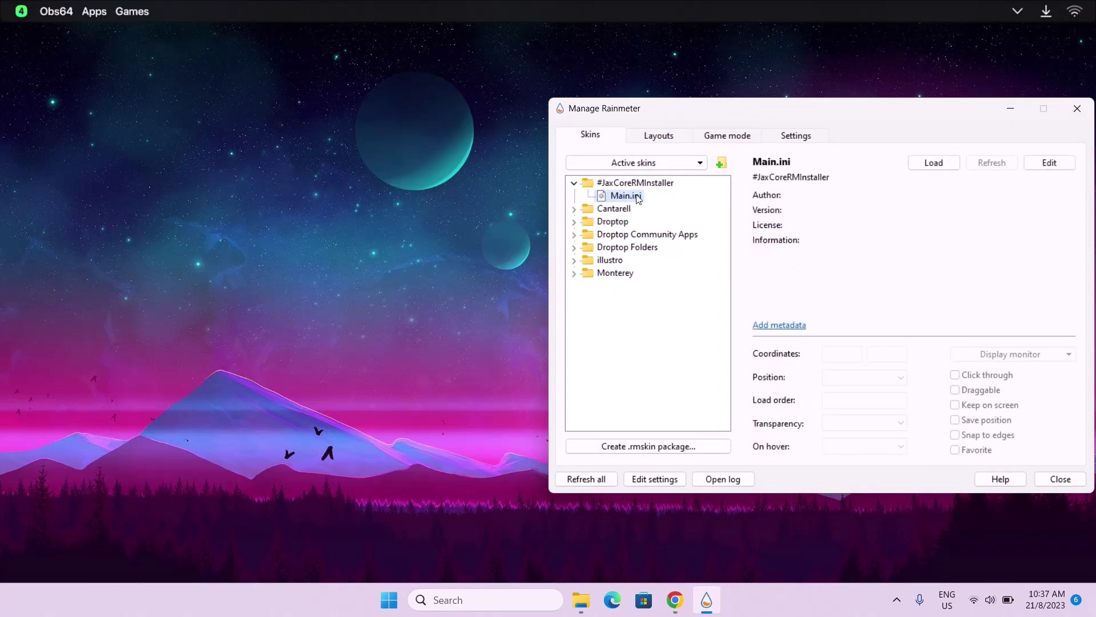
click(953, 165)
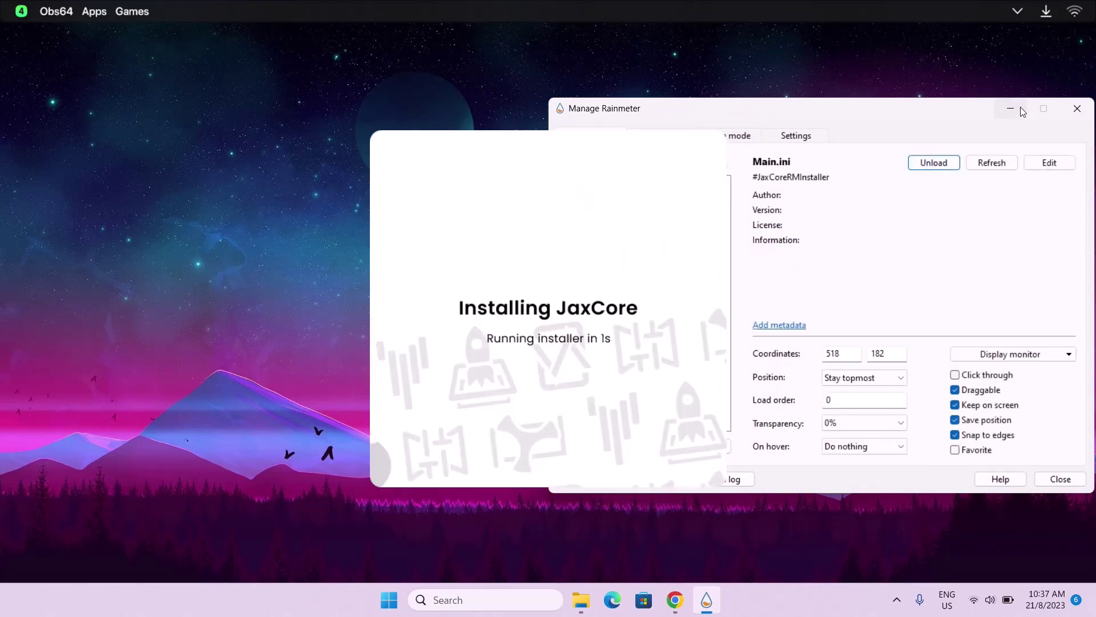
click(1022, 112)
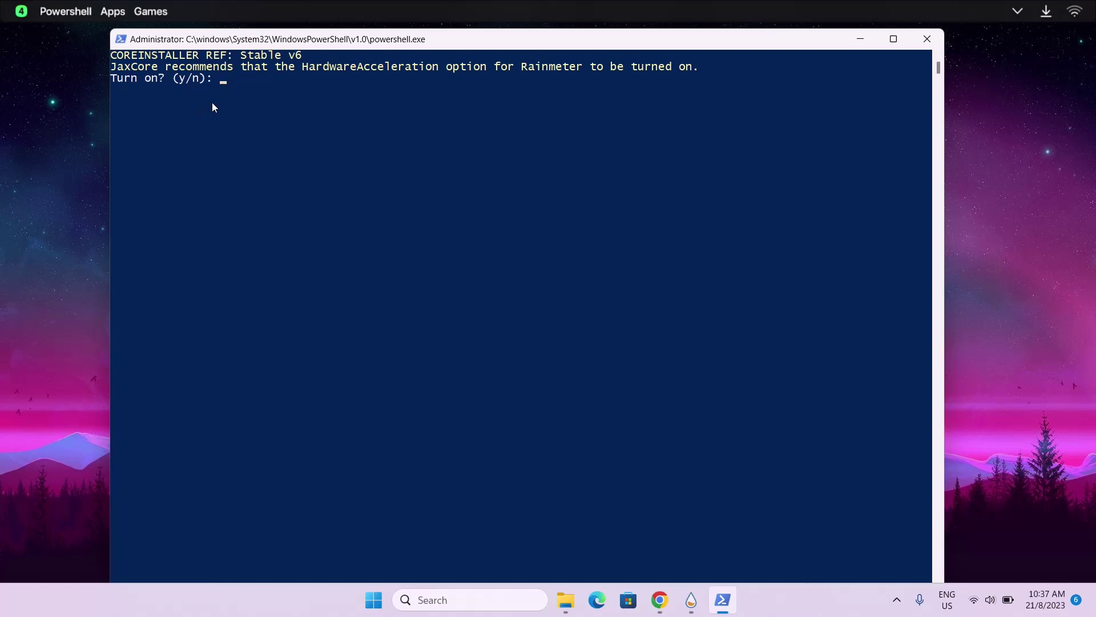
Step: Answer y to turn on Rainmeter's hardware acceleration and complete the JaxCore welcome setup with its preset options
text(y)
key(Return)
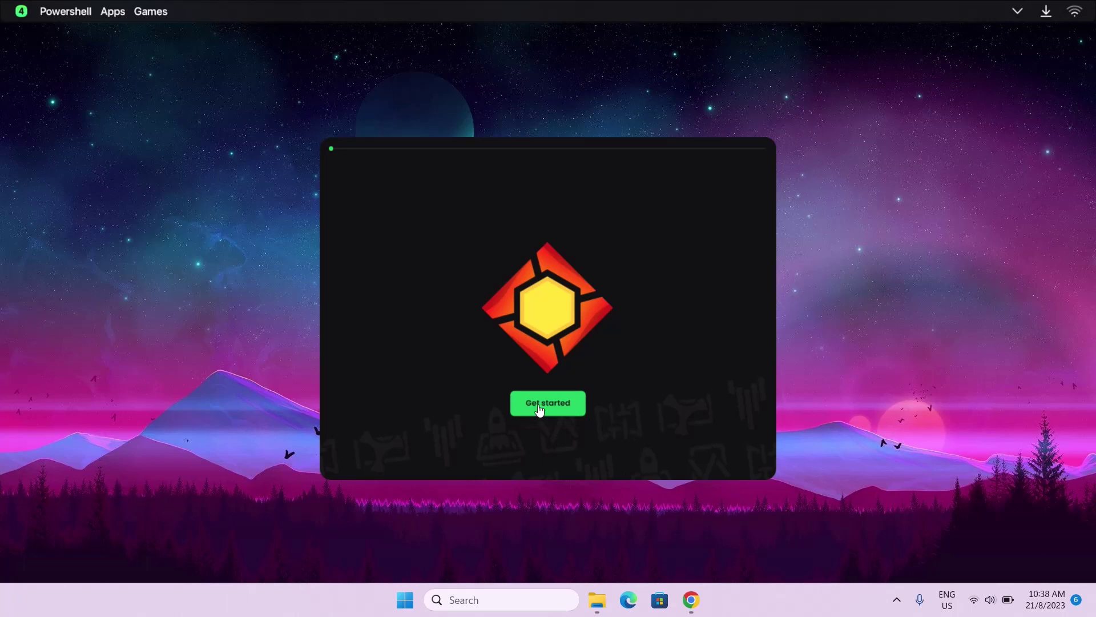
click(547, 409)
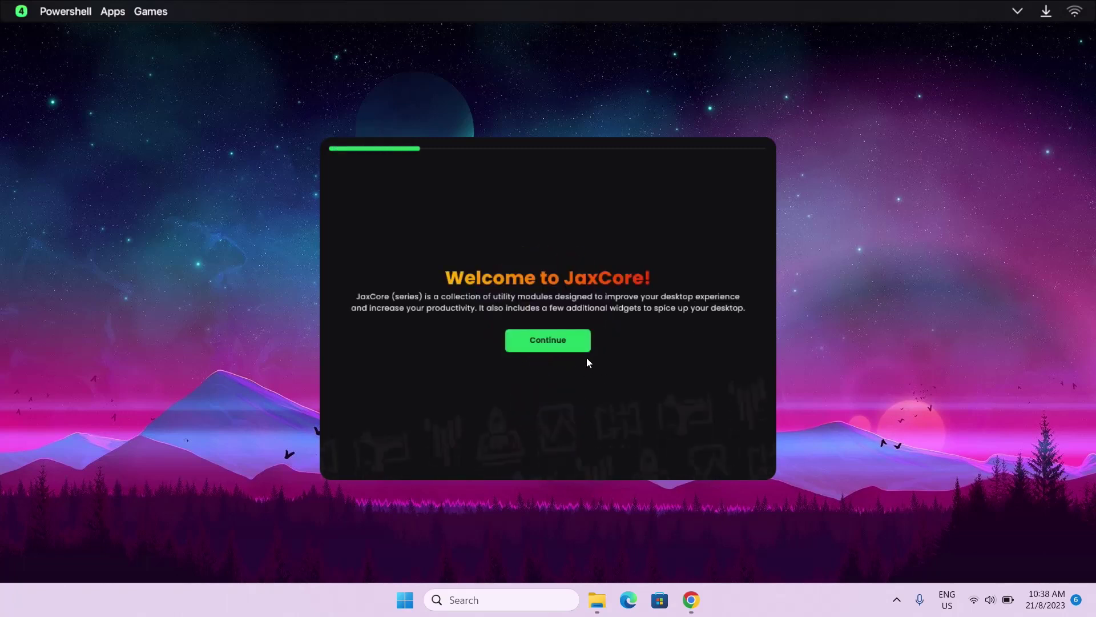
click(523, 341)
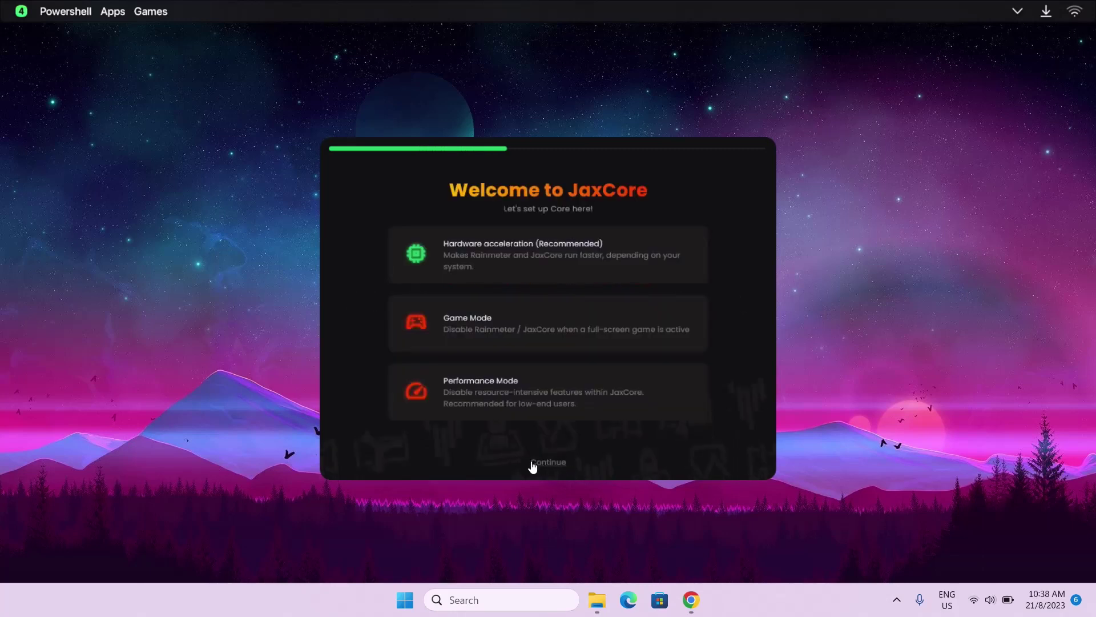
click(537, 466)
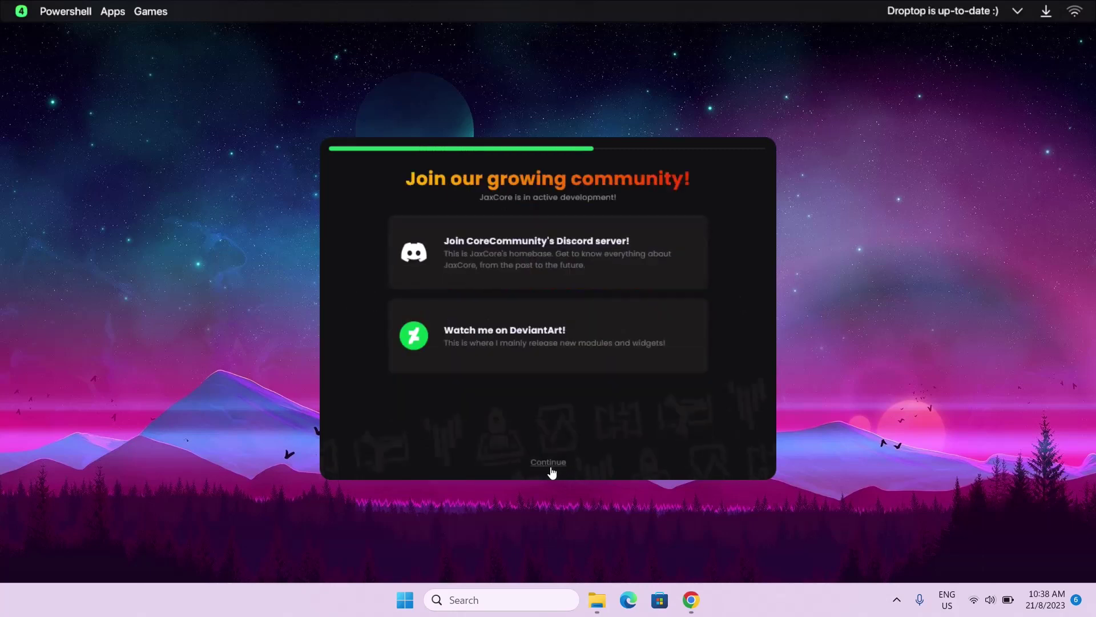
click(547, 462)
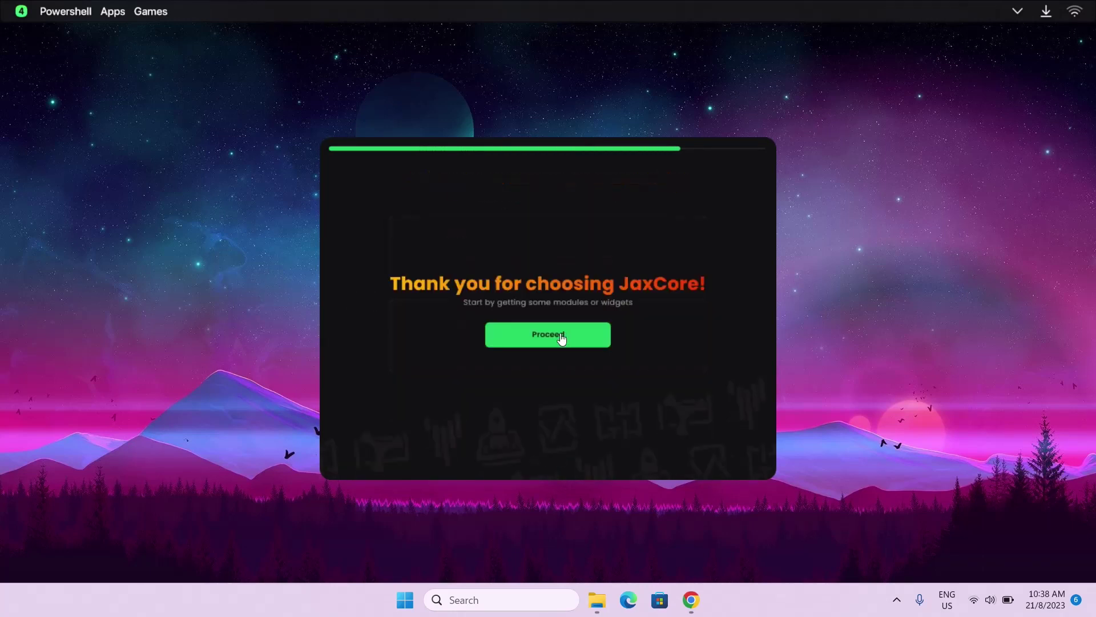
click(561, 341)
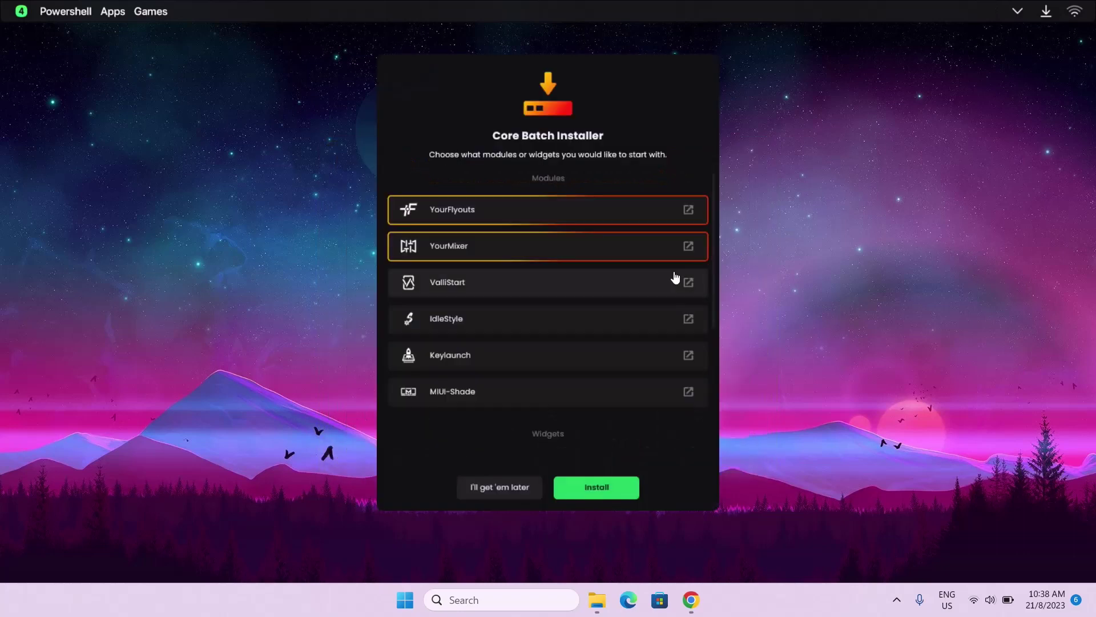
Step: Add the ModularClocks widget to the preselected YourFlyouts and YourMixer modules in the Core Batch Installer and install them
scroll(677, 277, down, 3)
scroll(677, 277, up, 1)
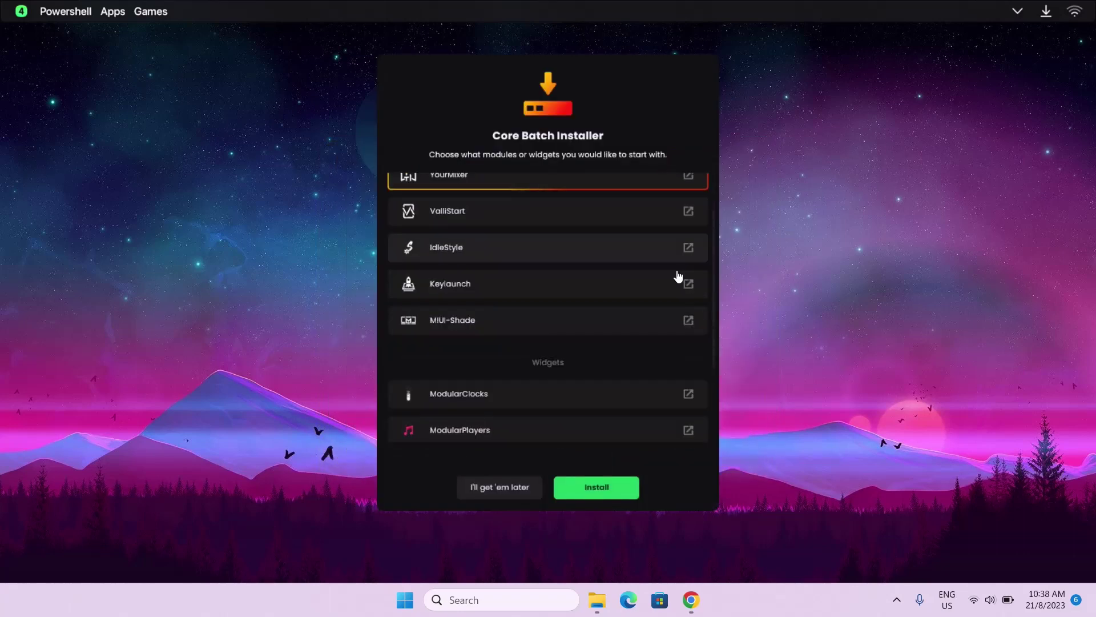
scroll(678, 276, down, 1)
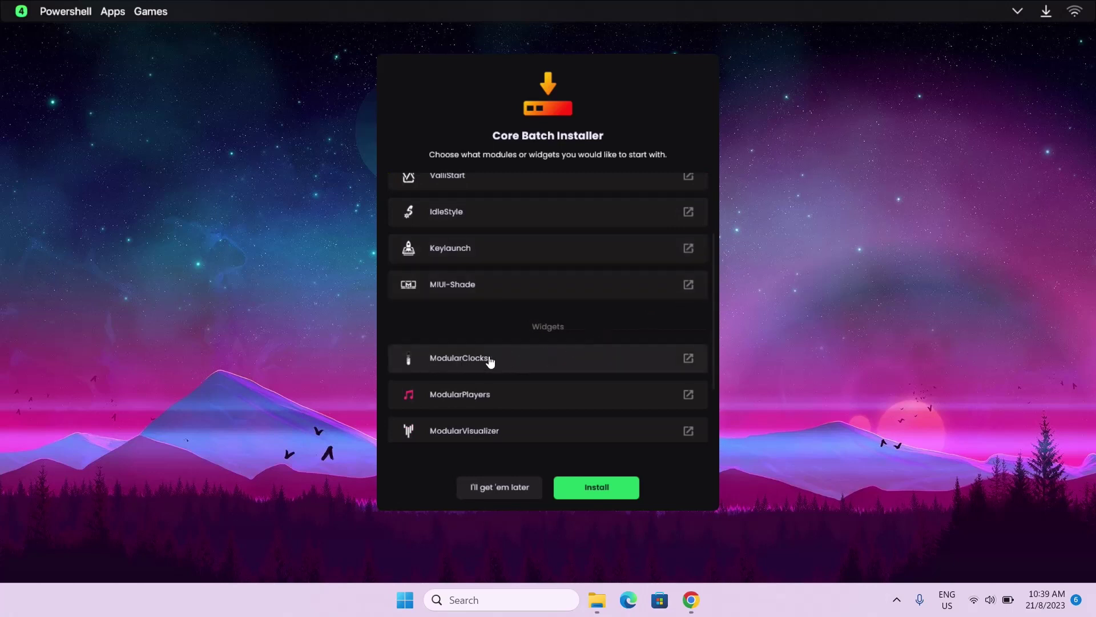
click(552, 362)
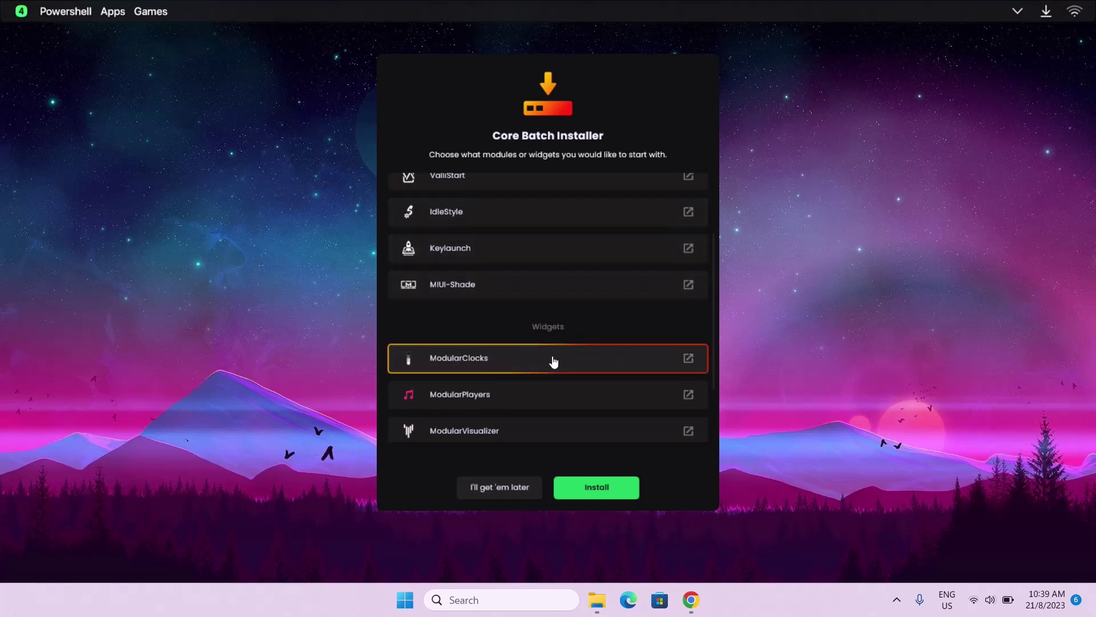
click(612, 484)
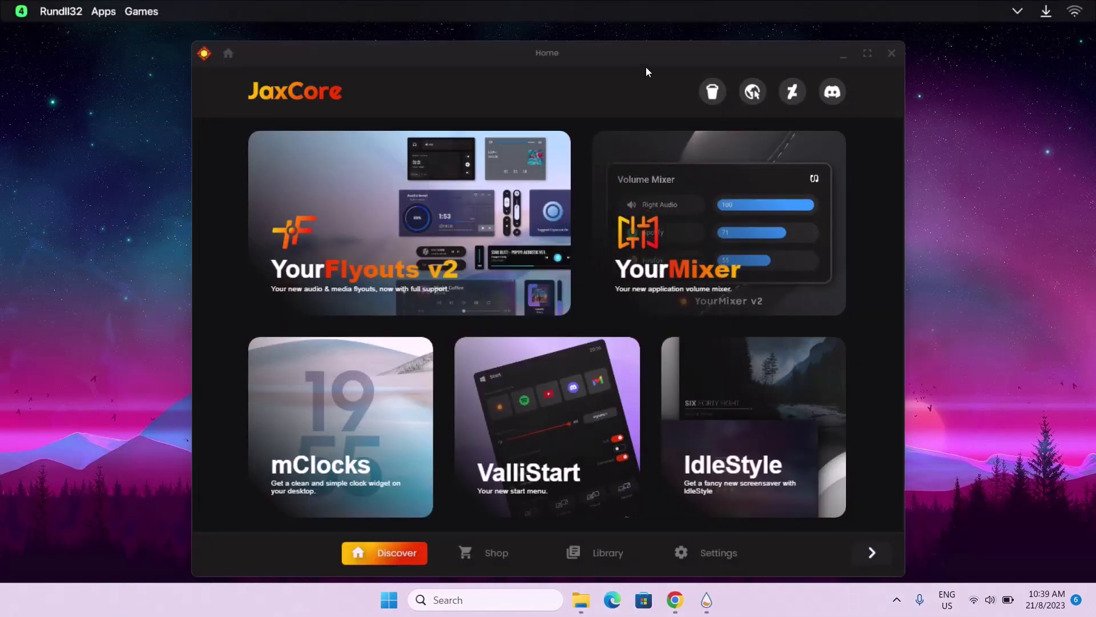
Step: Open mClocks from the JaxCore home page, dismiss its change log and activate the ModularClocks widget
drag(646, 72, 655, 49)
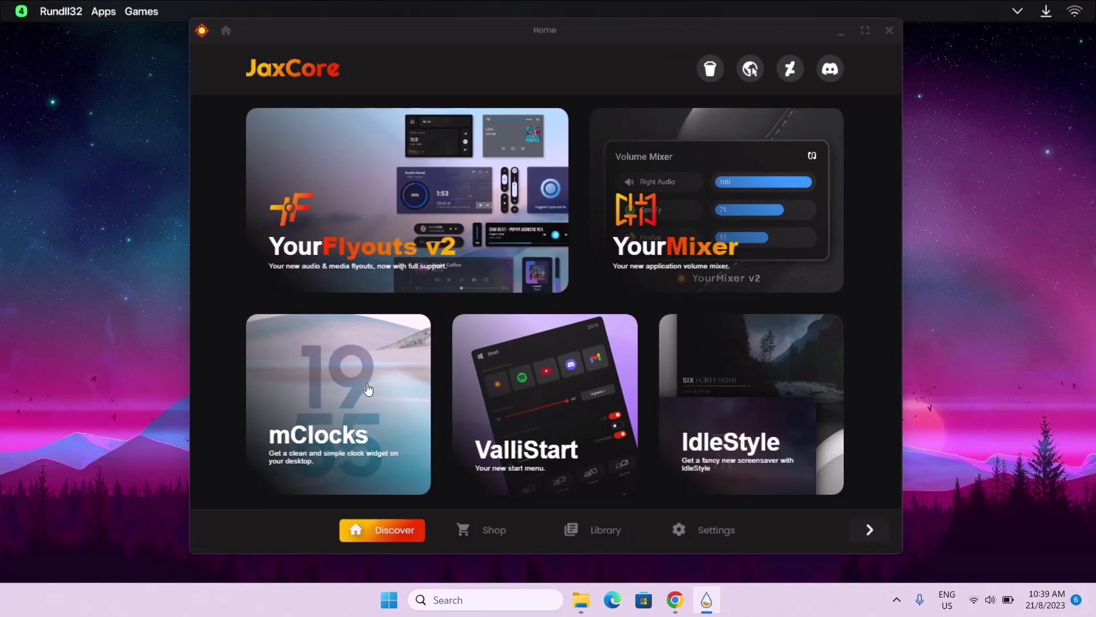
click(329, 389)
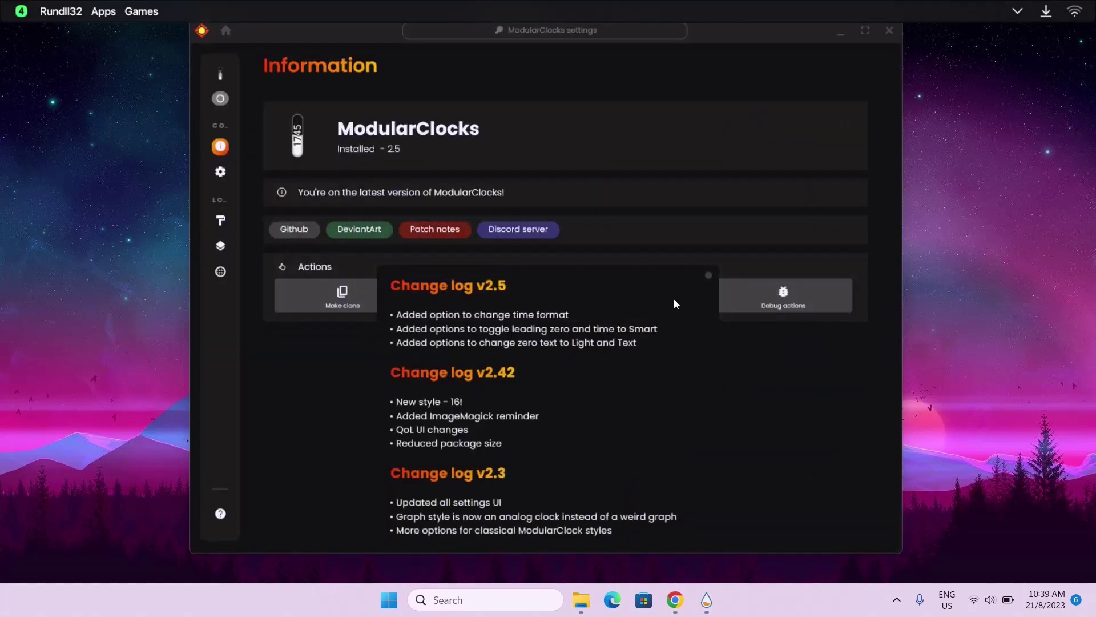
click(709, 277)
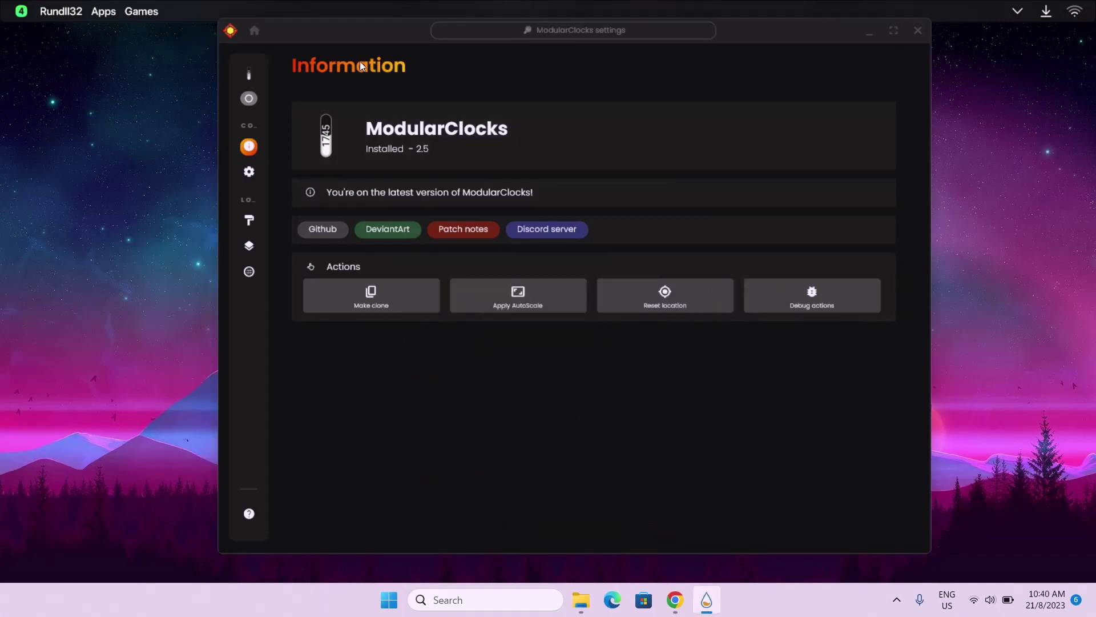
mouse_move(231, 57)
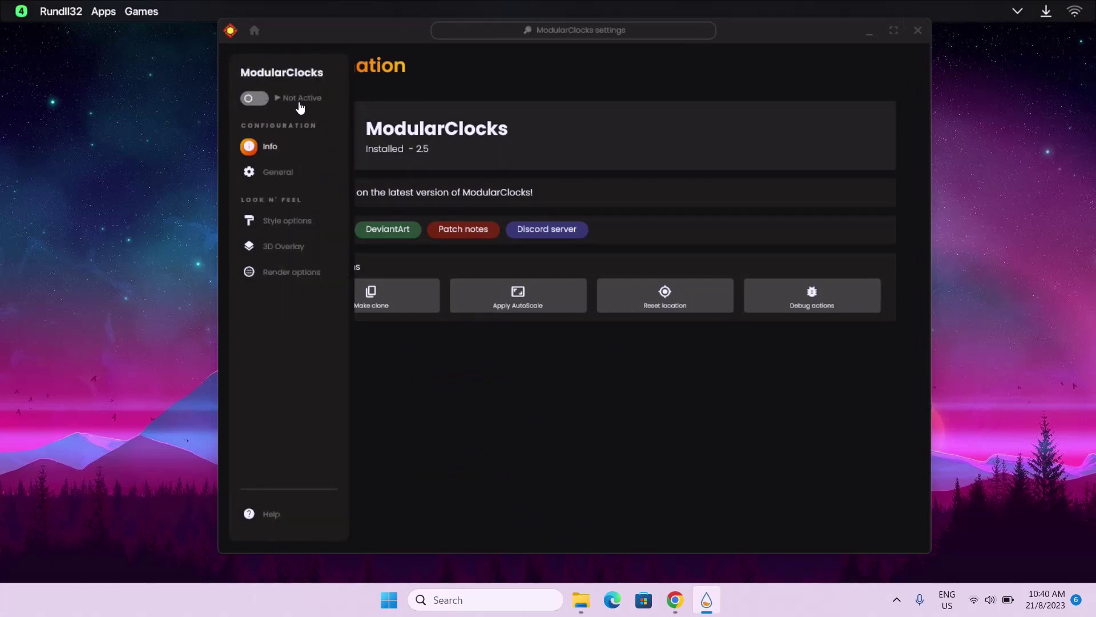
click(255, 99)
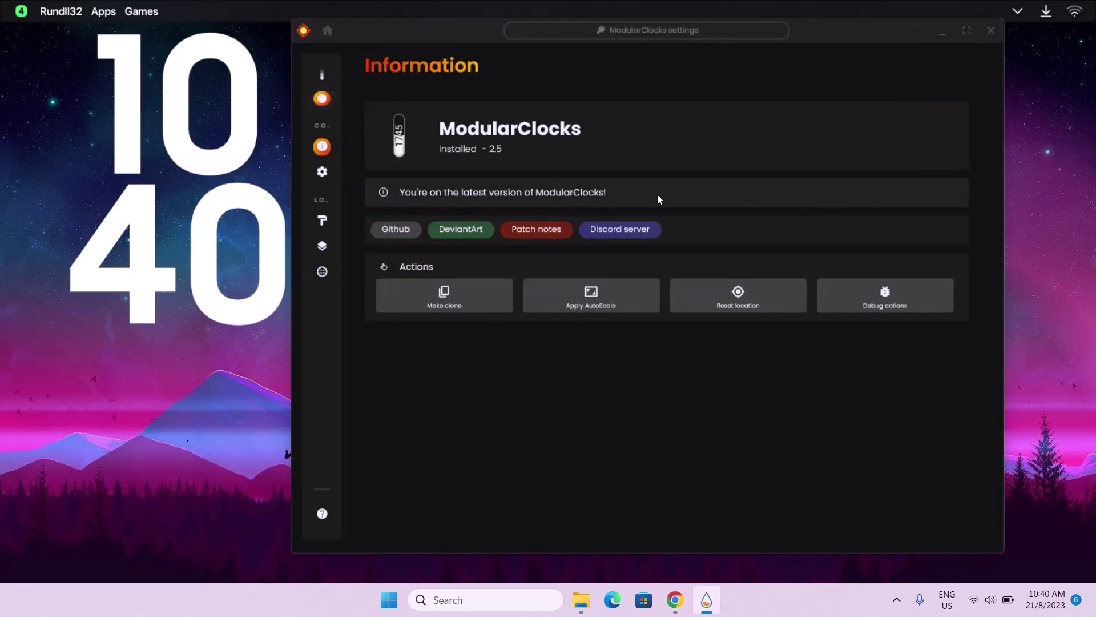
Step: Set the ModularClocks clock style to Light, the design showing the weekday above a thin line
mouse_move(318, 184)
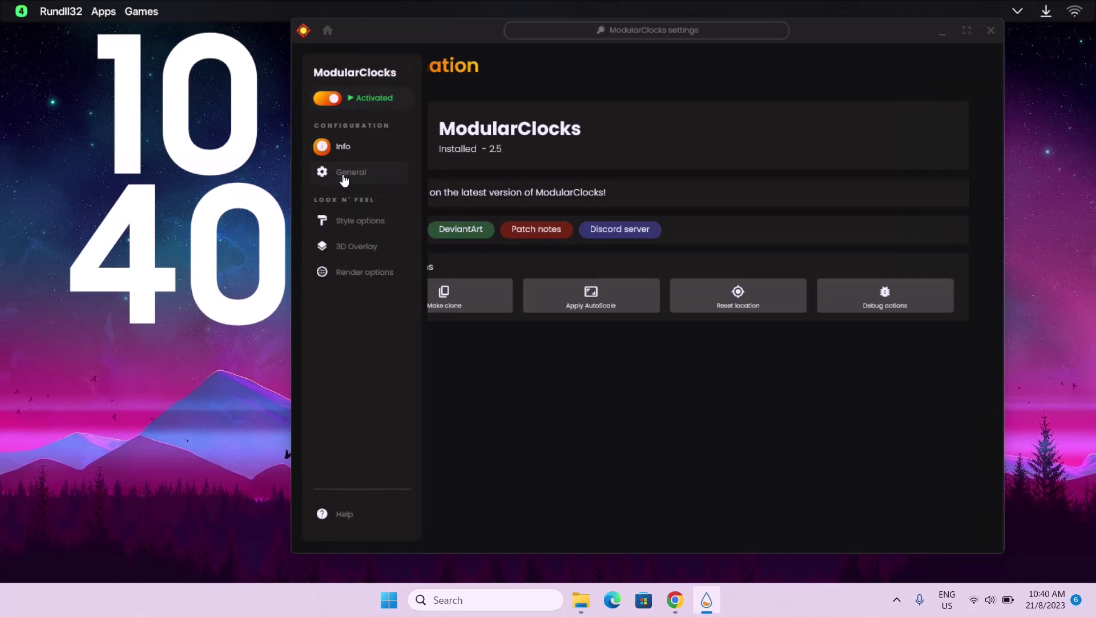
click(346, 179)
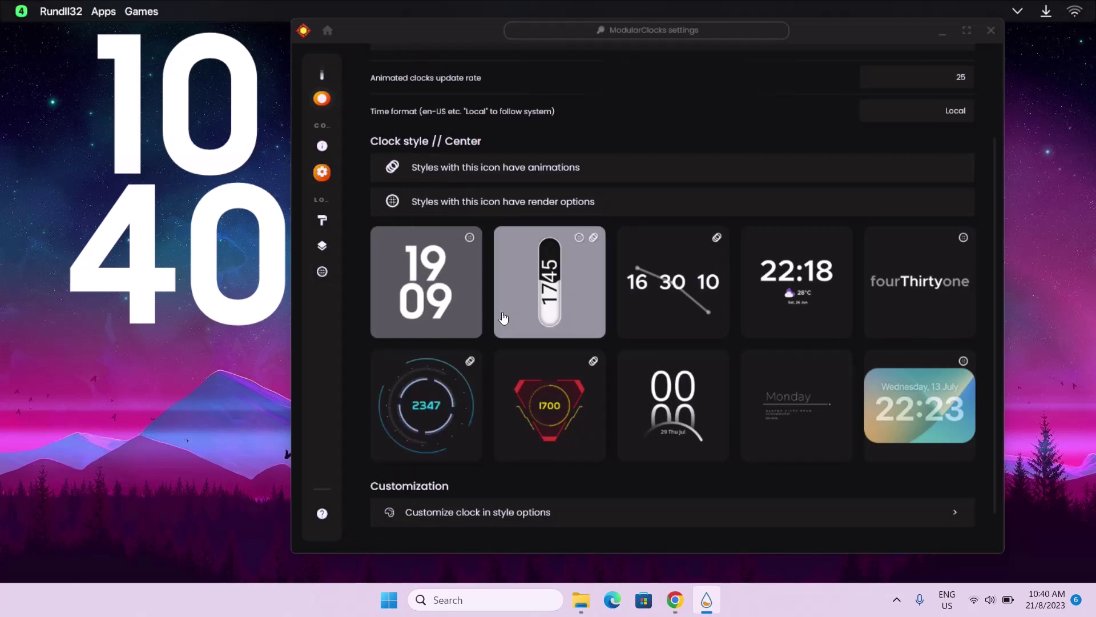
click(786, 407)
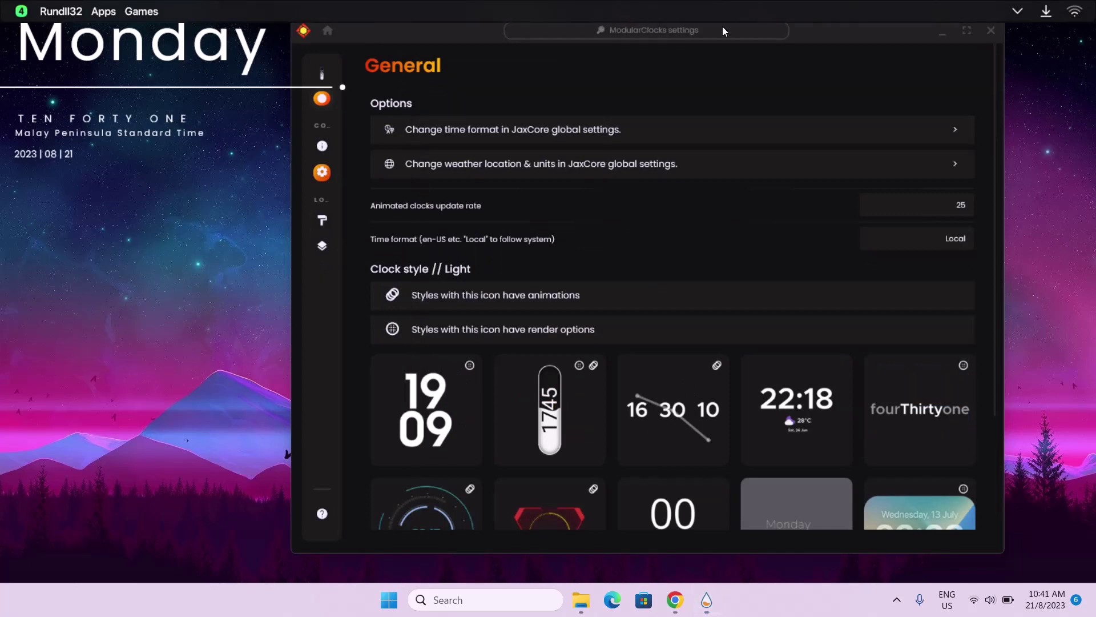
Step: Place the weekday clock in the desktop's upper-left corner just below the Droptop bar and check it with the settings window minimized
drag(171, 58, 193, 76)
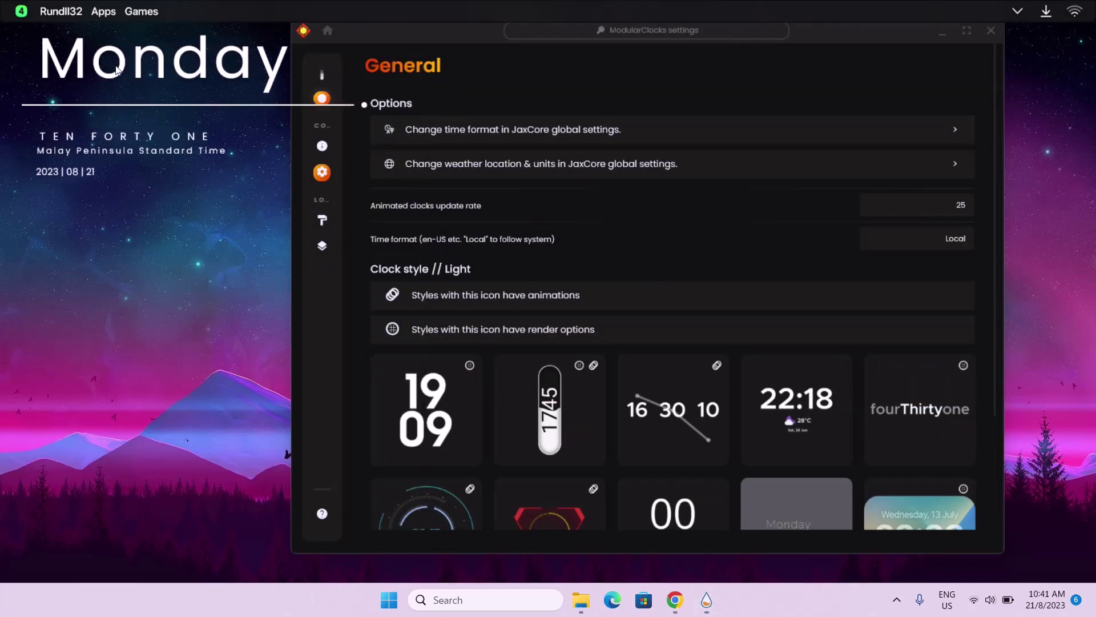
drag(173, 73, 152, 75)
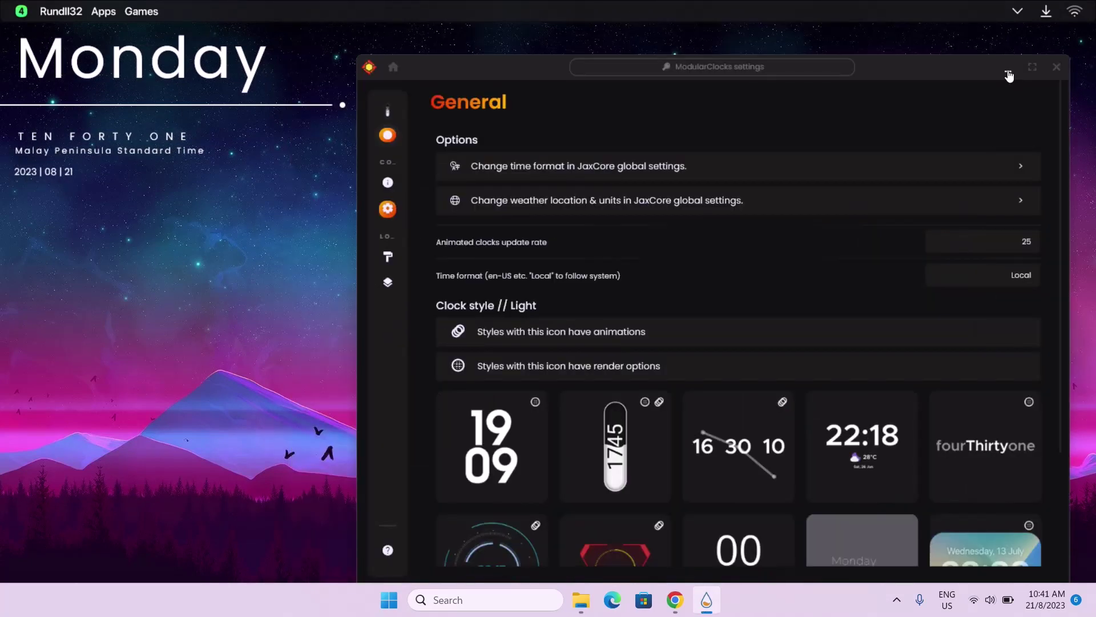
click(1011, 75)
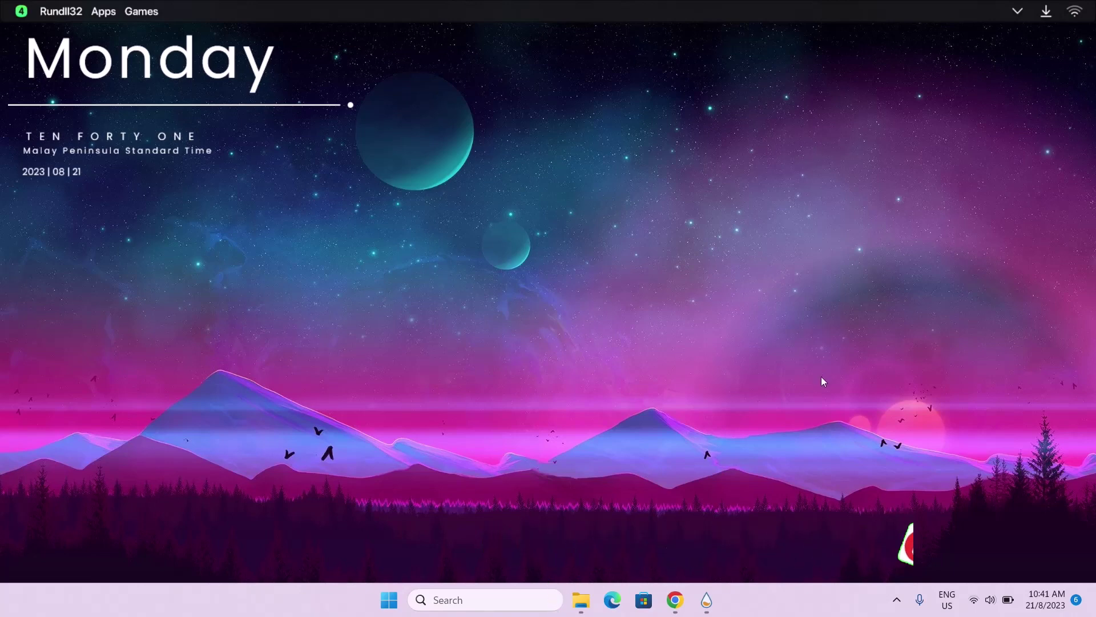
click(706, 600)
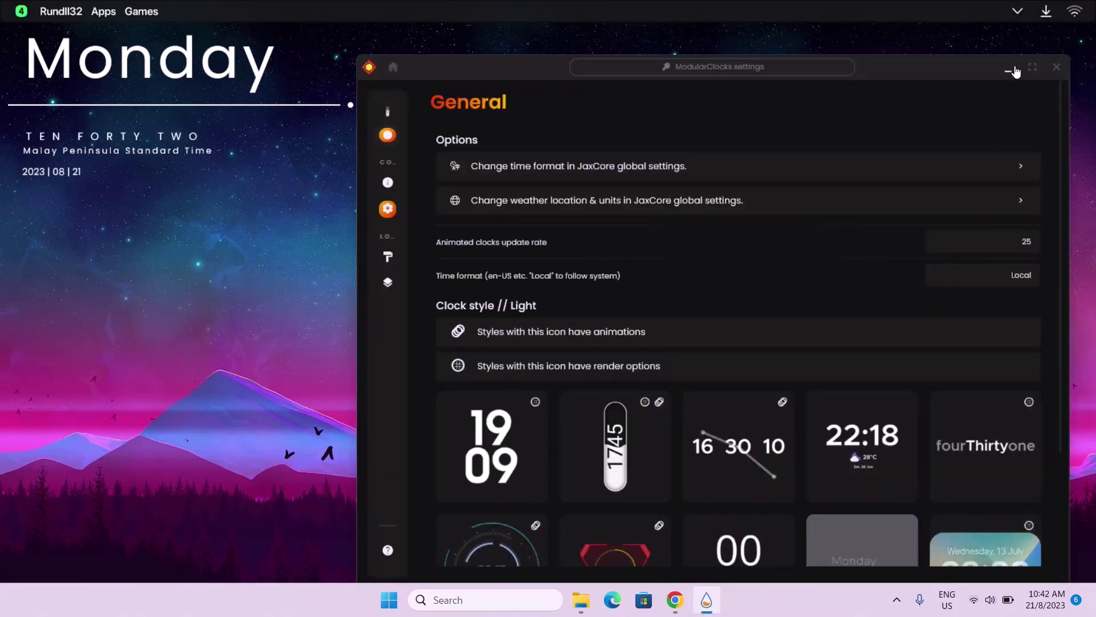
Step: Close the ModularClocks settings and load the Settings.ini skin of the Monterey suite from the Rainmeter manager
click(1057, 68)
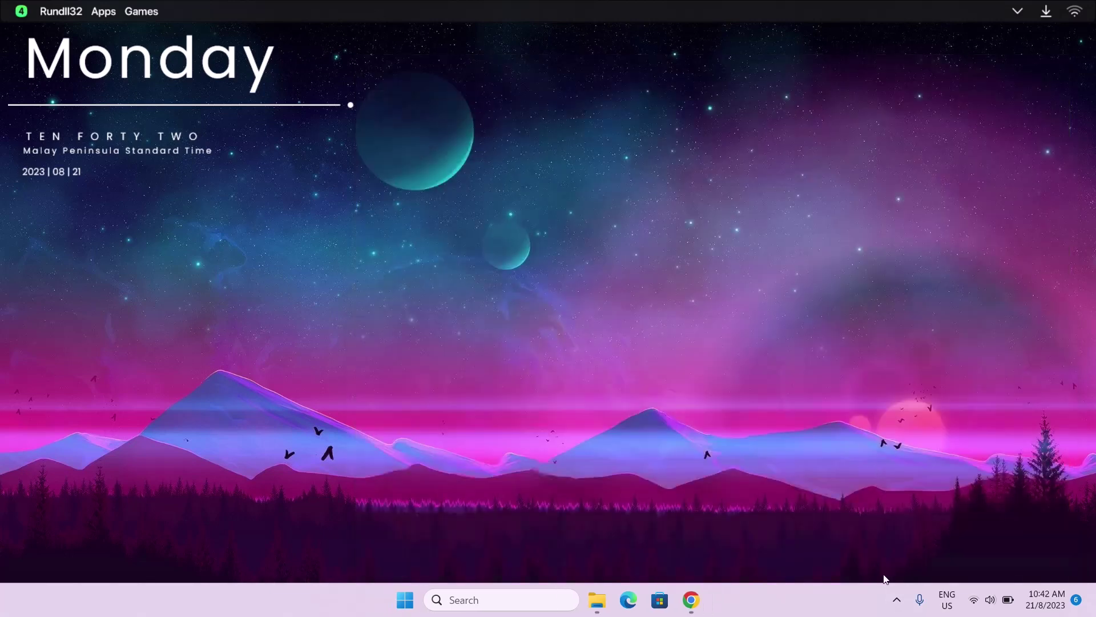
click(896, 600)
click(840, 527)
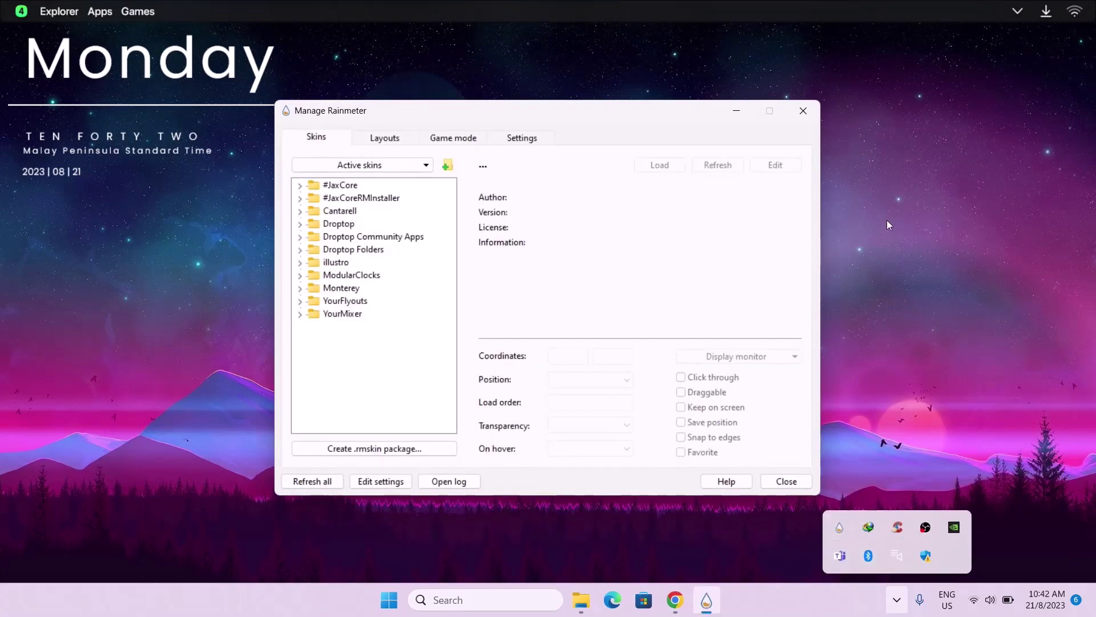
drag(609, 110, 818, 99)
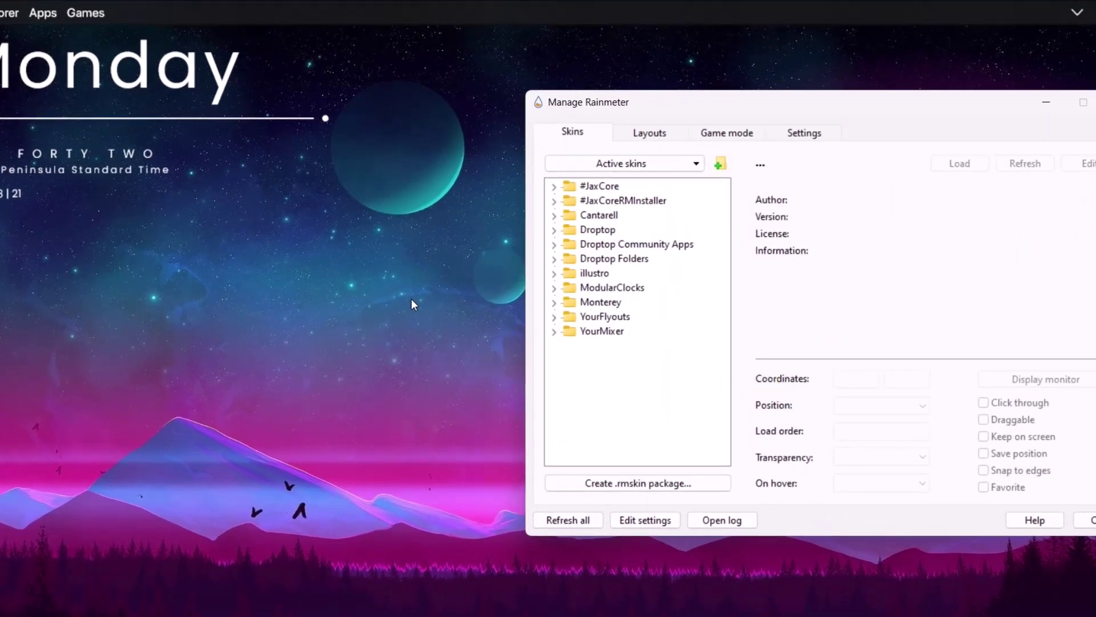
click(554, 302)
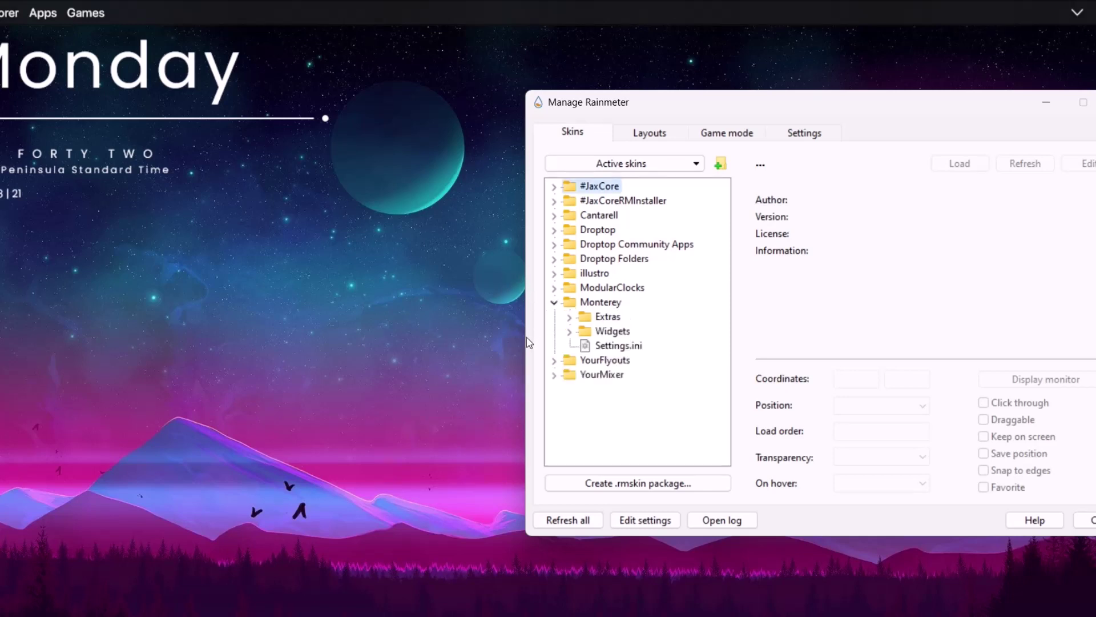
click(607, 346)
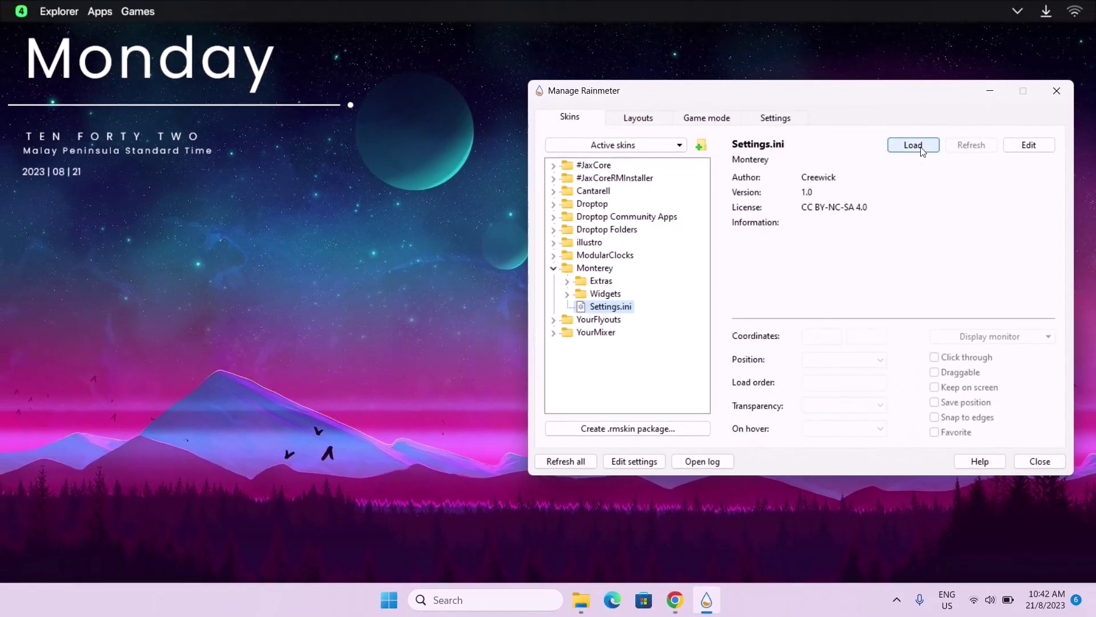
click(913, 145)
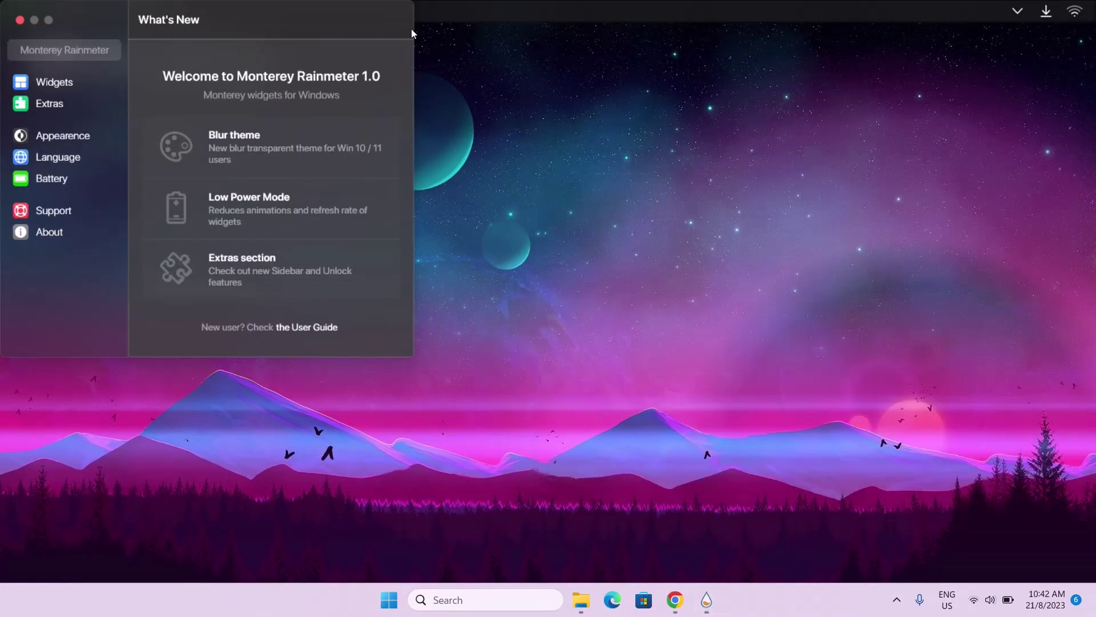
Step: Enable the Monterey Clock widget, place it in the desktop's upper-right area and dismiss its What's New notice
drag(412, 33, 972, 85)
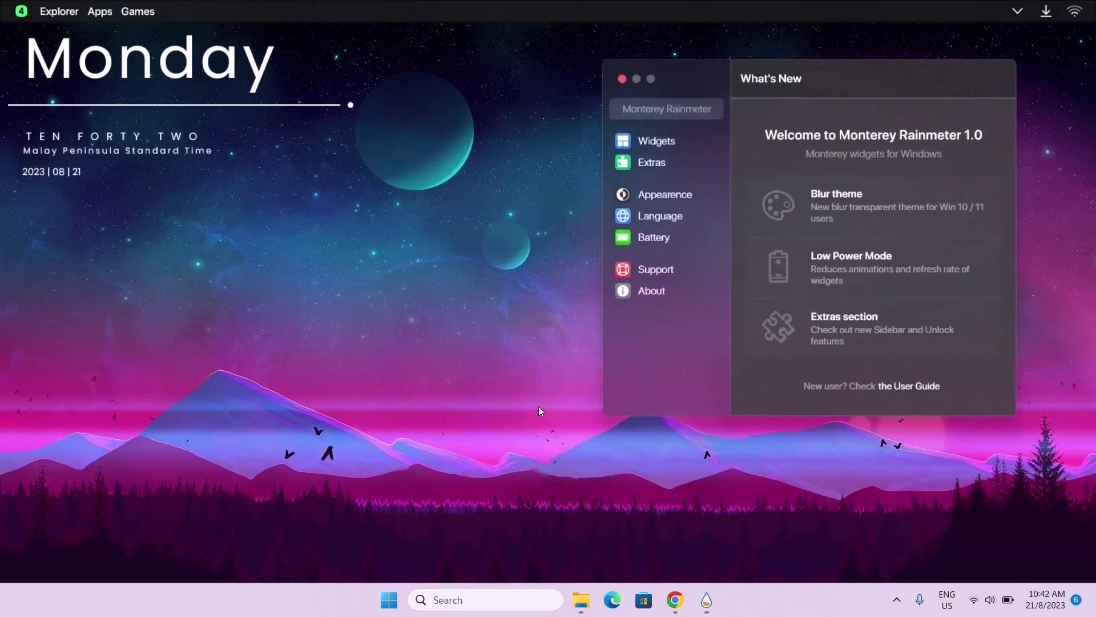
click(650, 148)
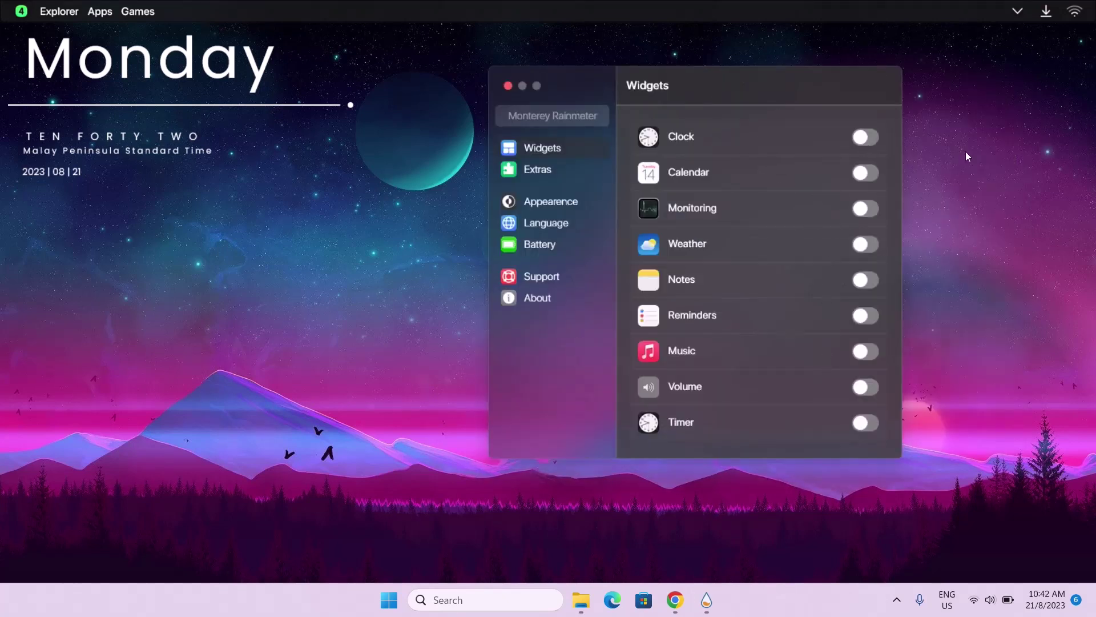
drag(857, 94, 725, 107)
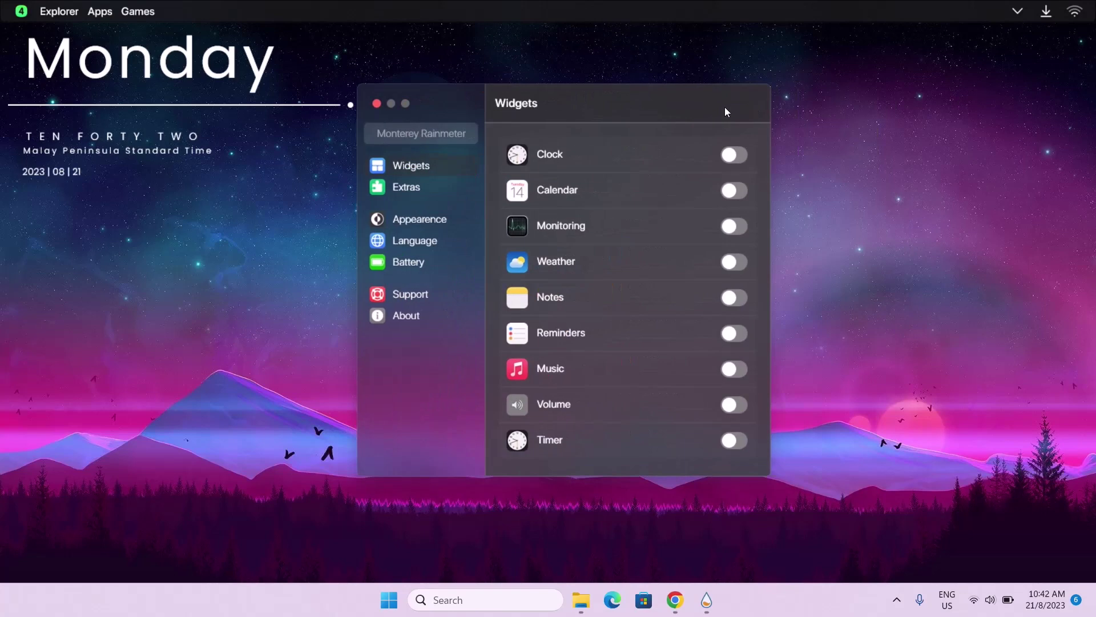
click(733, 155)
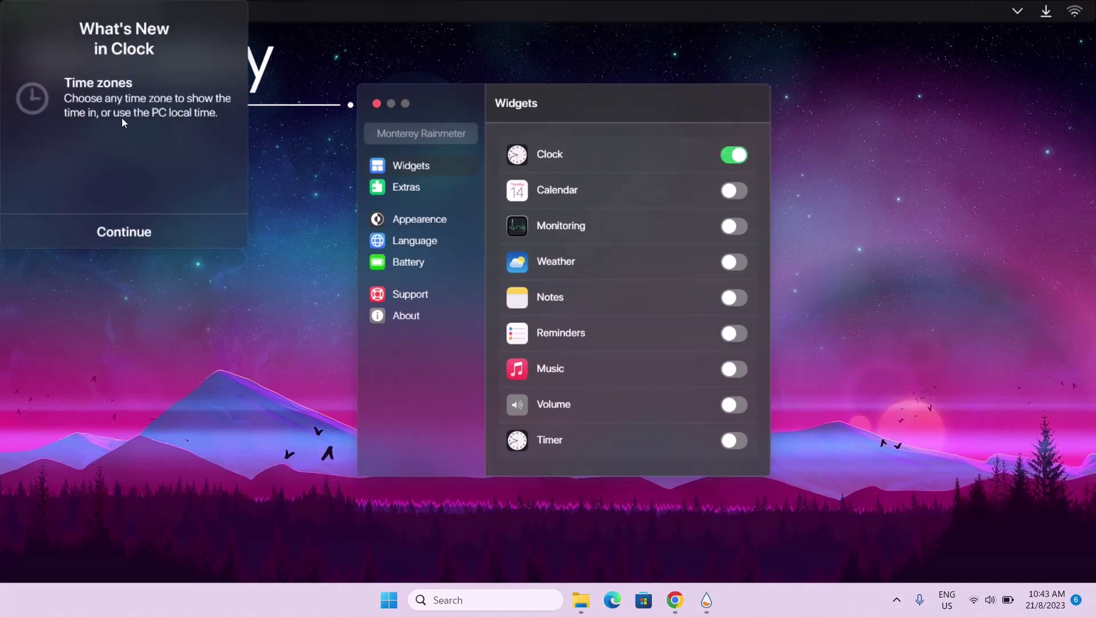
drag(113, 64, 938, 99)
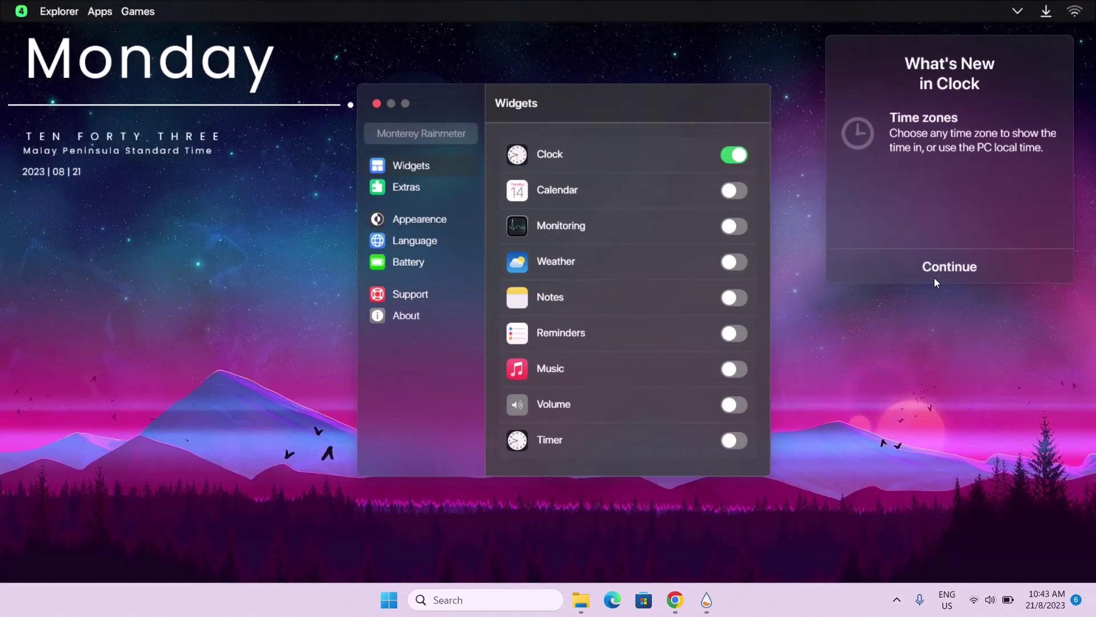
click(952, 268)
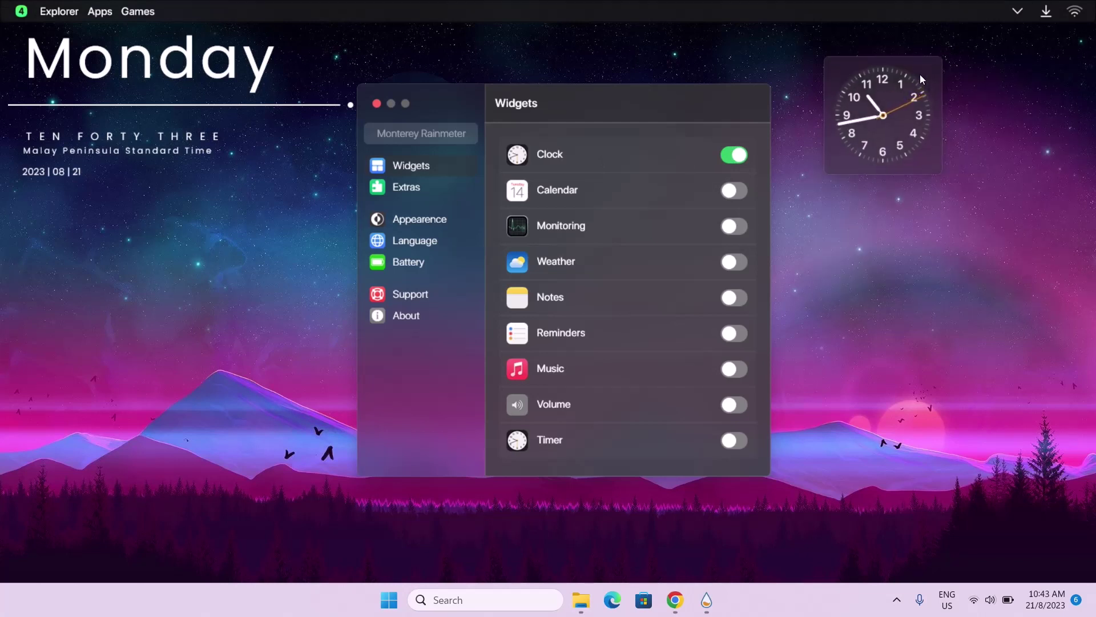
Step: Enable the Calendar and Reminders widgets, placing Calendar to the right of the analog clock and Reminders directly below Calendar
click(735, 191)
drag(23, 90, 986, 99)
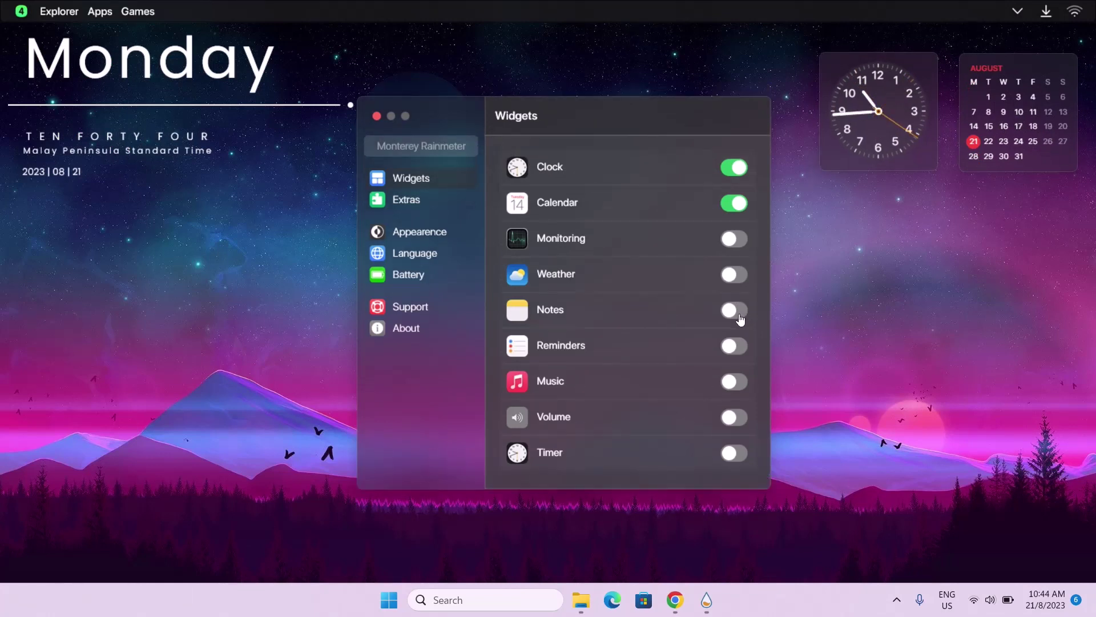
click(733, 346)
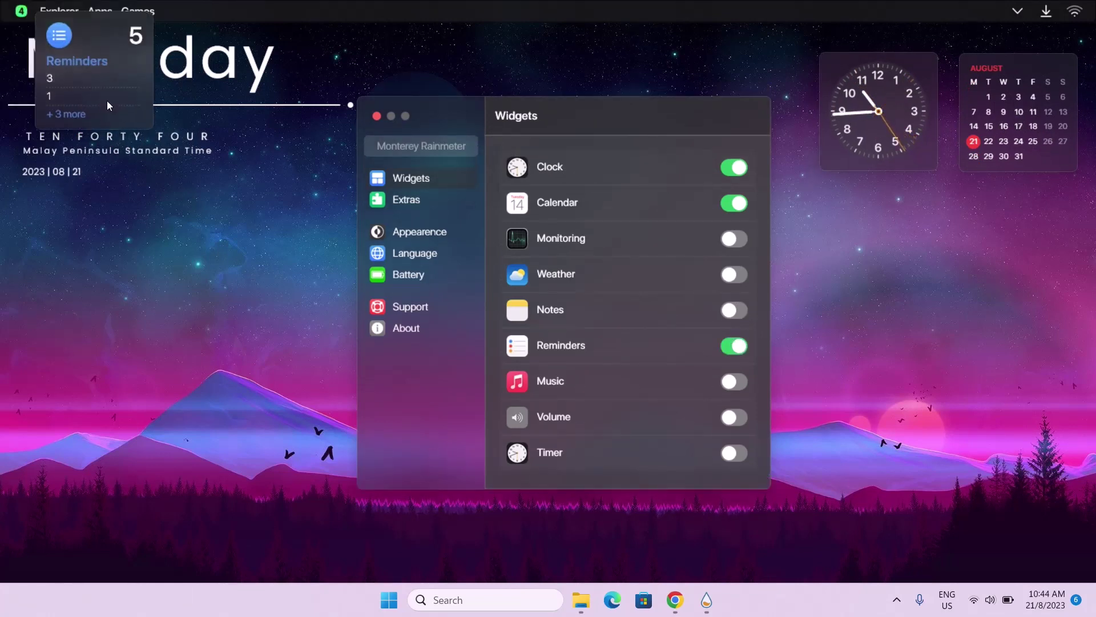
drag(86, 91, 1031, 282)
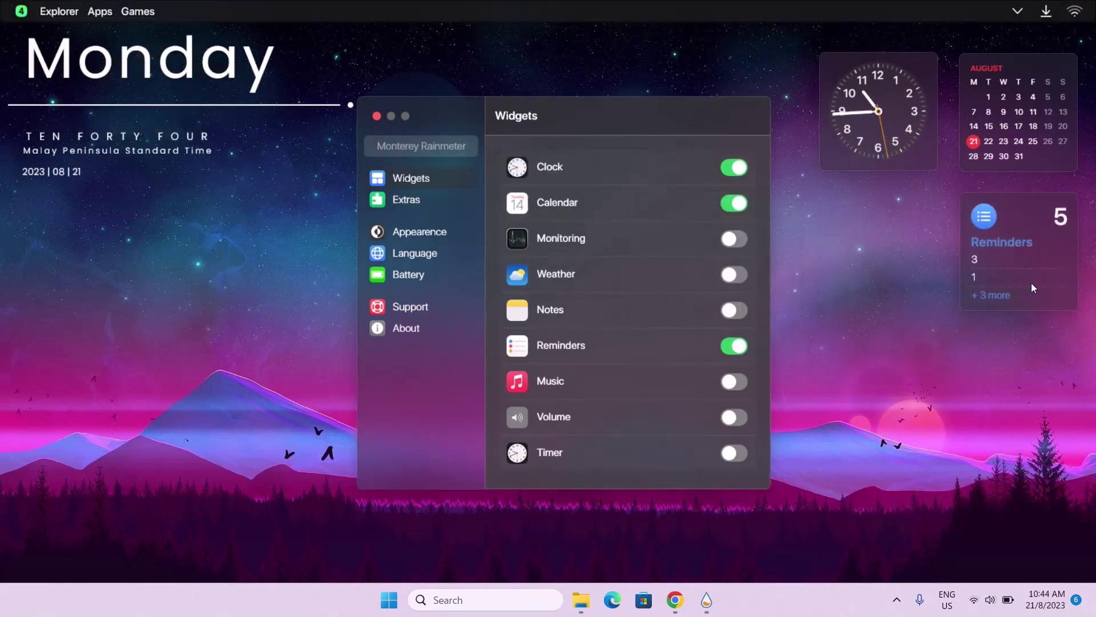
Step: Enable the Music widget, dismiss its notice, set its size to Wide and place it centred just above the taskbar
drag(763, 111, 471, 57)
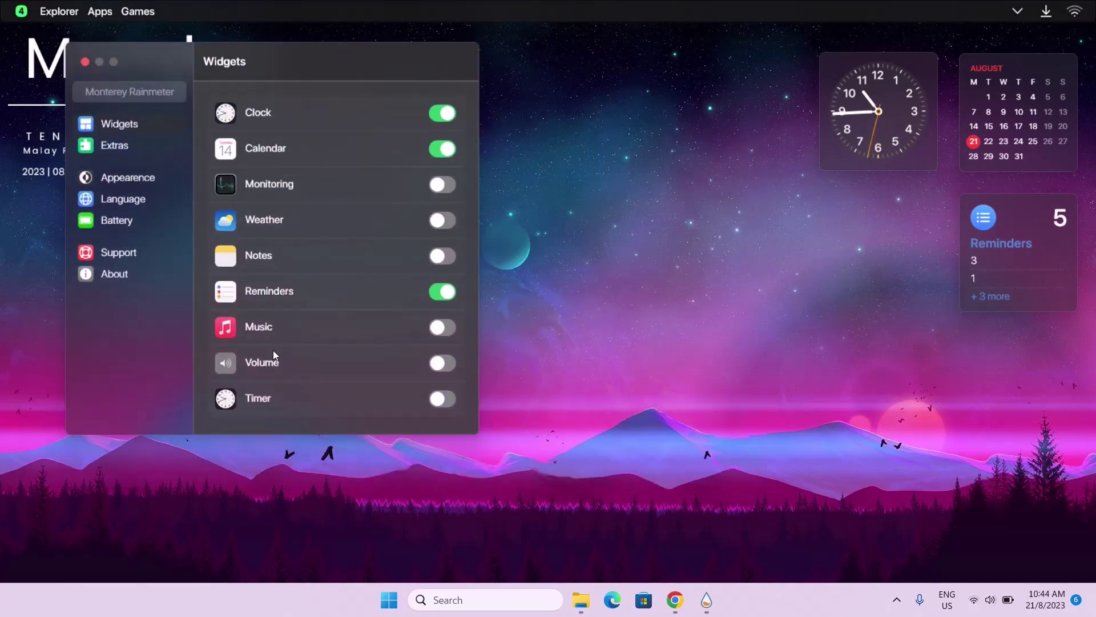
click(443, 327)
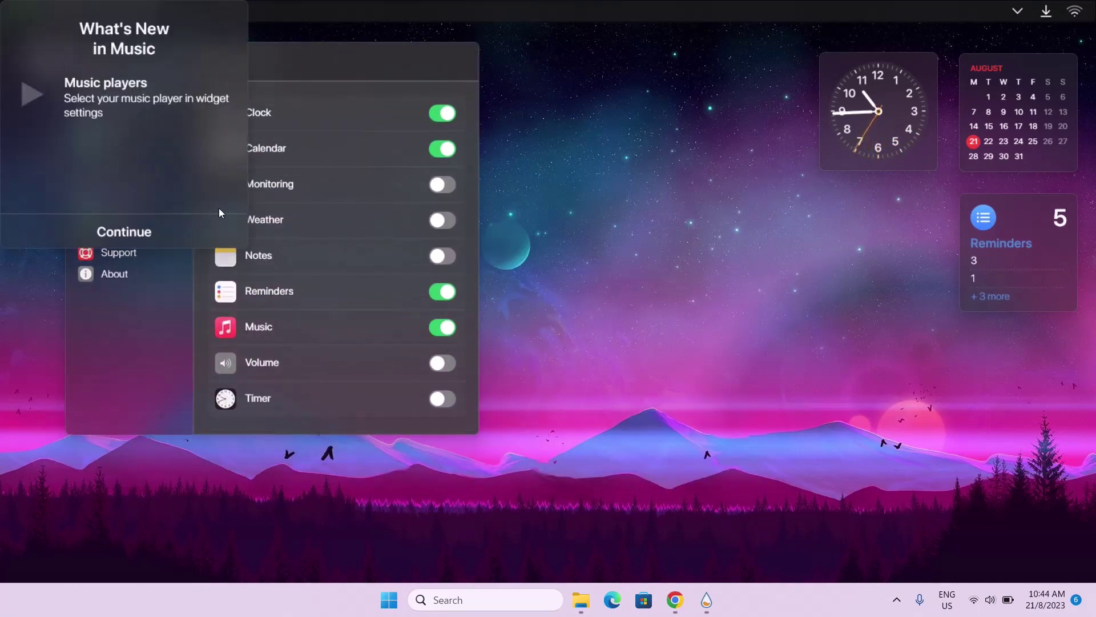
drag(218, 208, 709, 322)
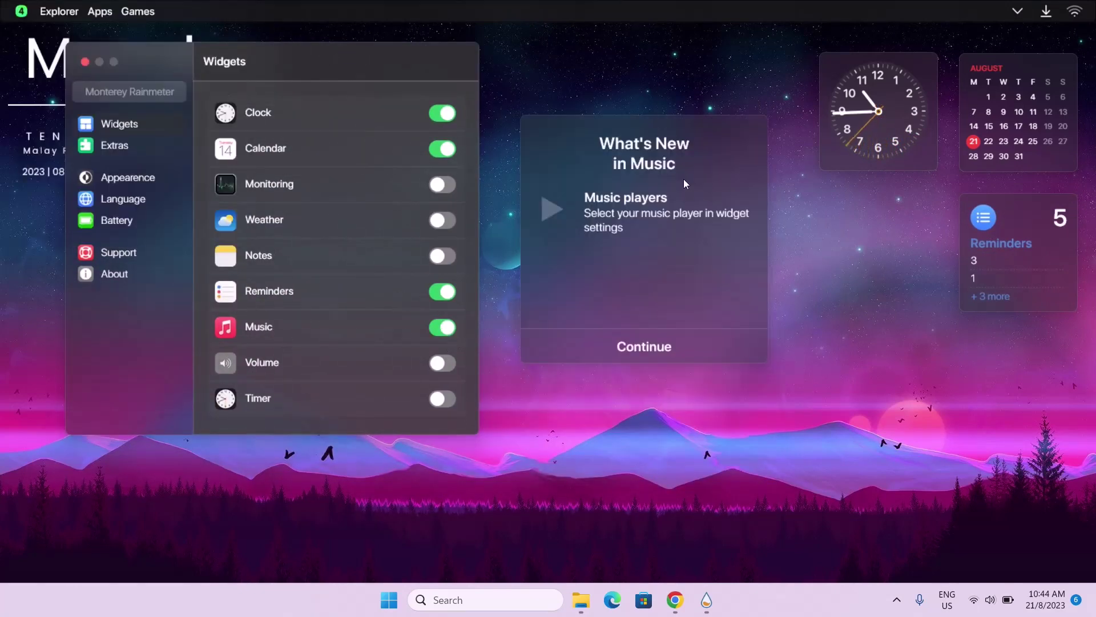
click(642, 353)
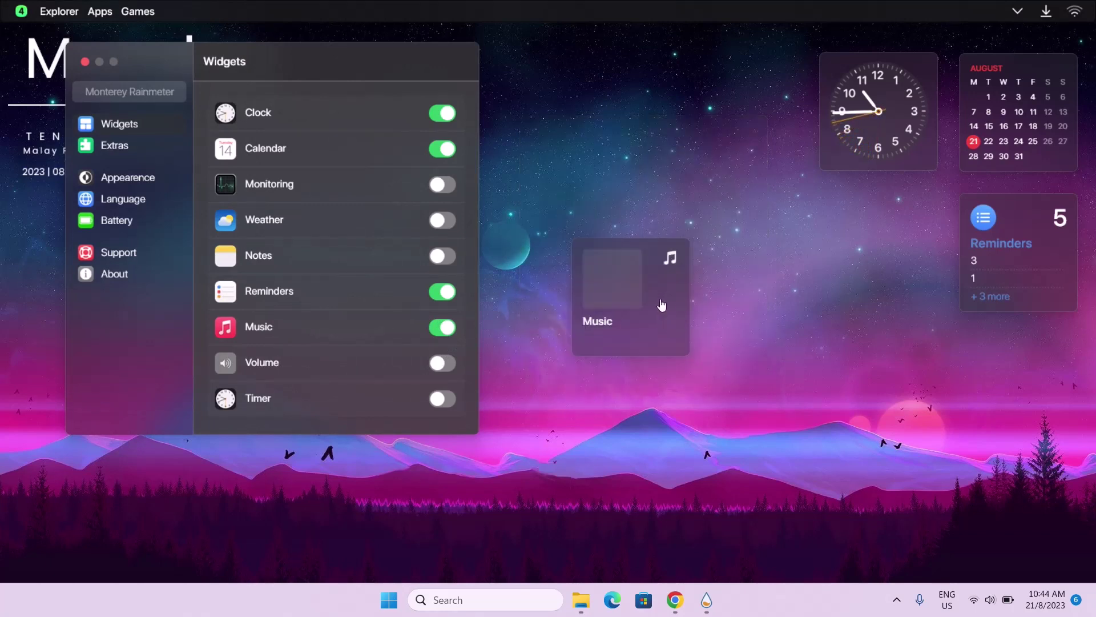
right_click(643, 278)
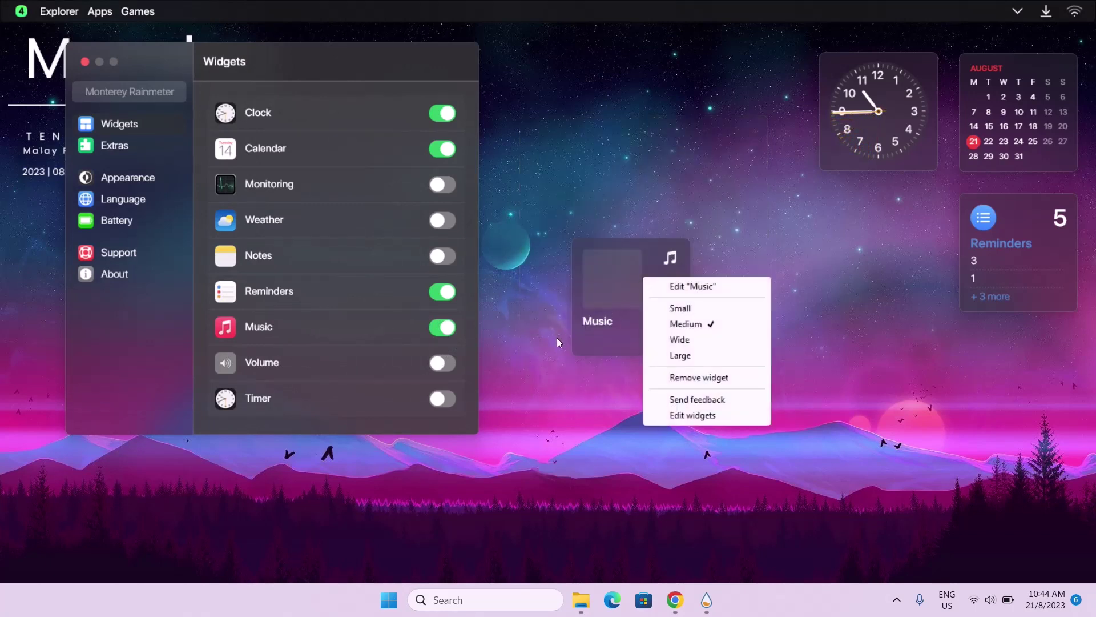
click(679, 340)
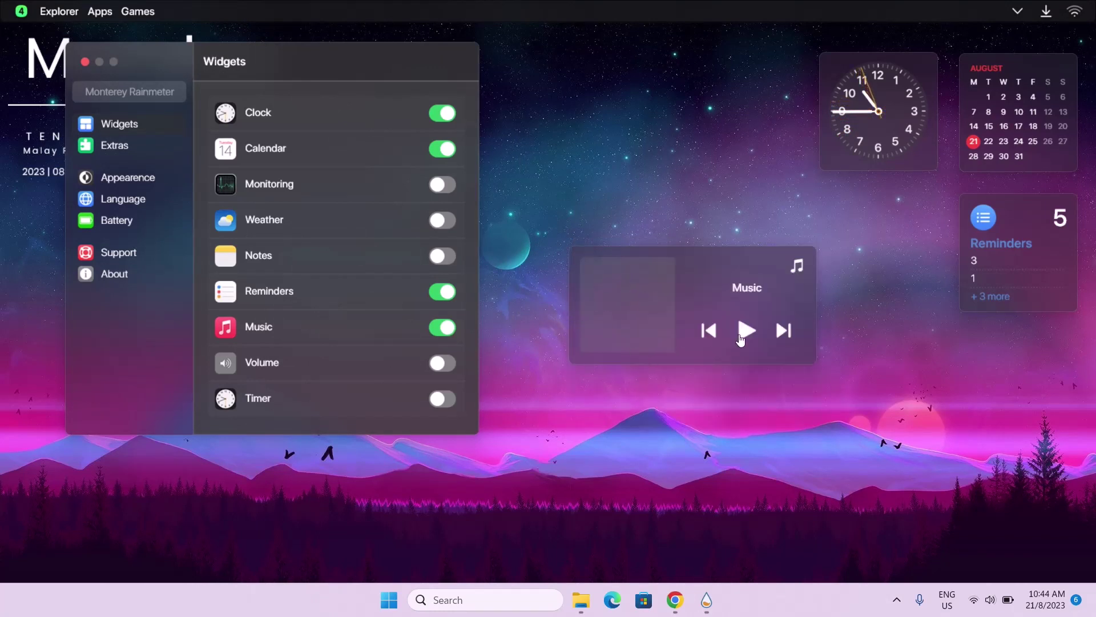
drag(684, 264, 534, 468)
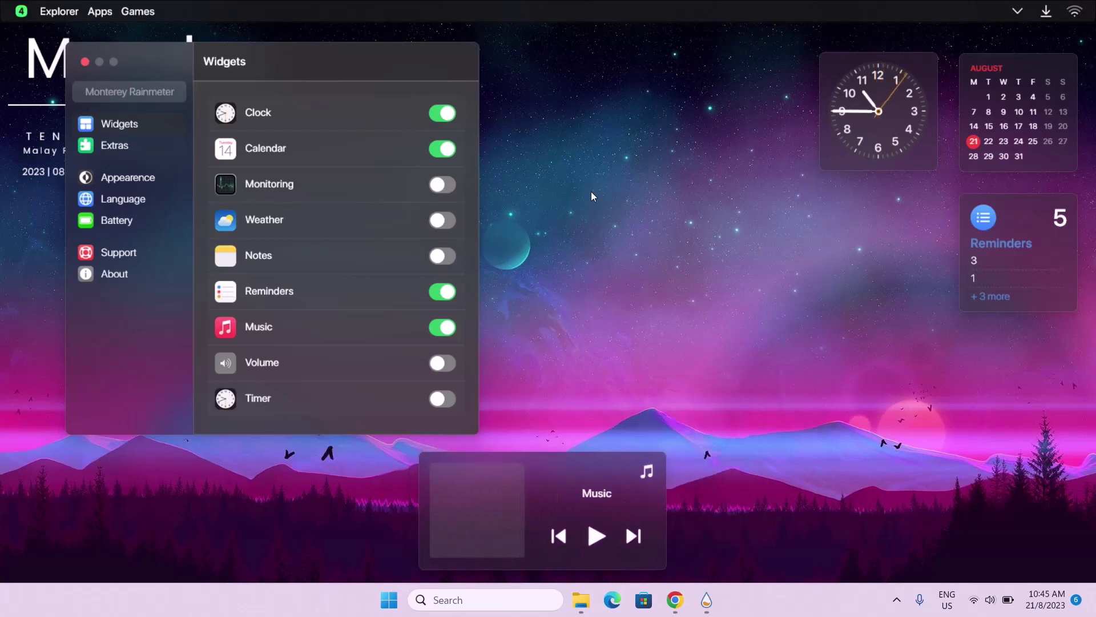
Step: Set the Reminders widget to Wide and line it up with the Clock and Calendar widgets above it
right_click(1000, 243)
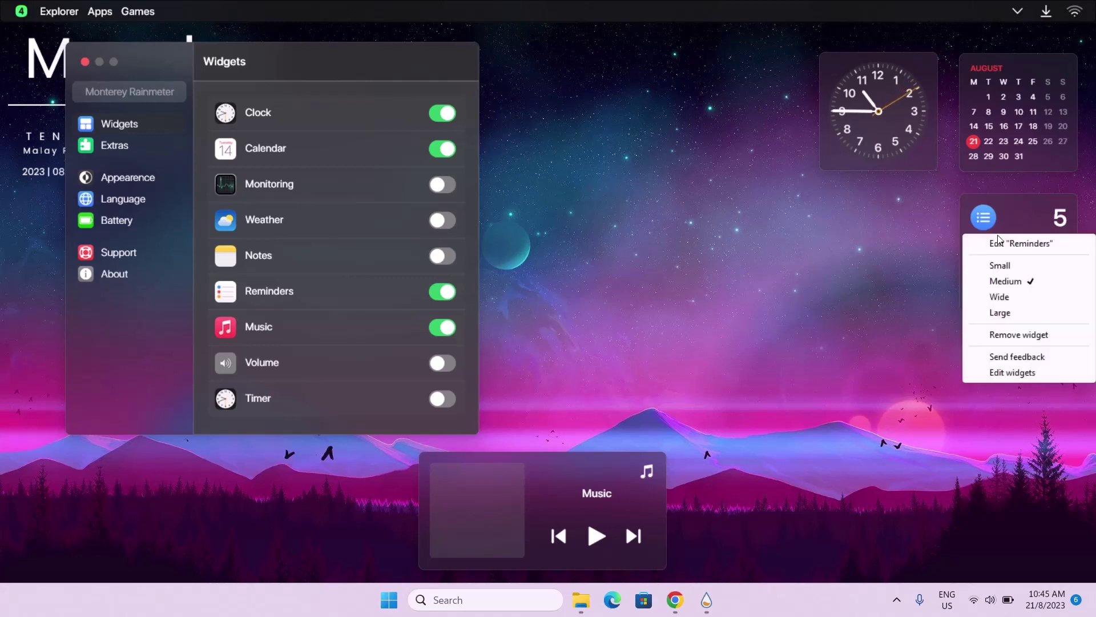
click(1009, 297)
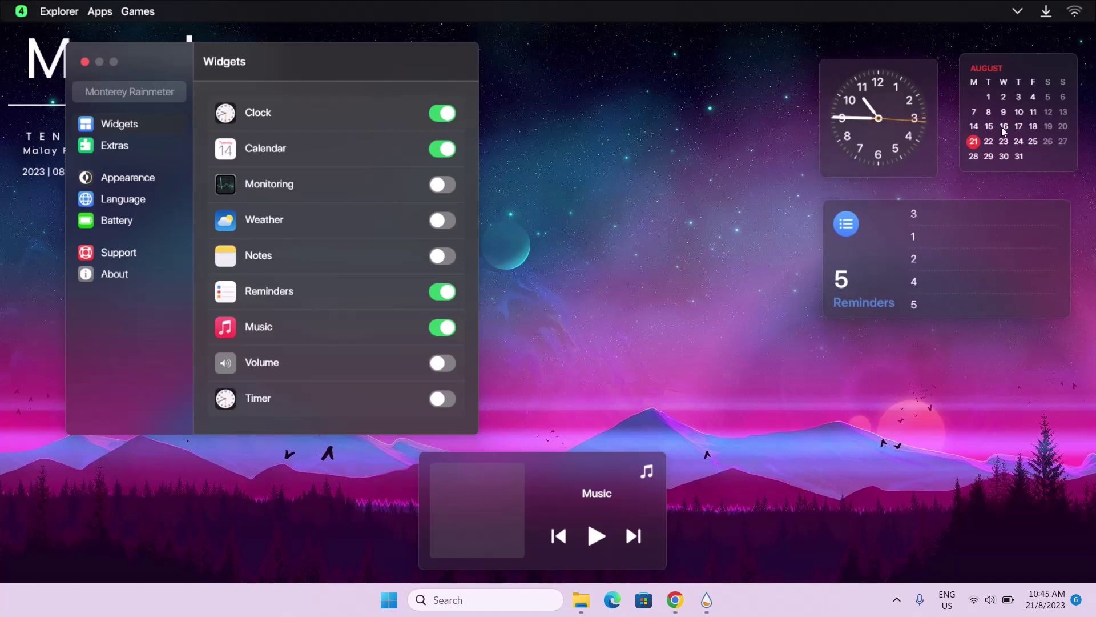
drag(1023, 110, 1015, 108)
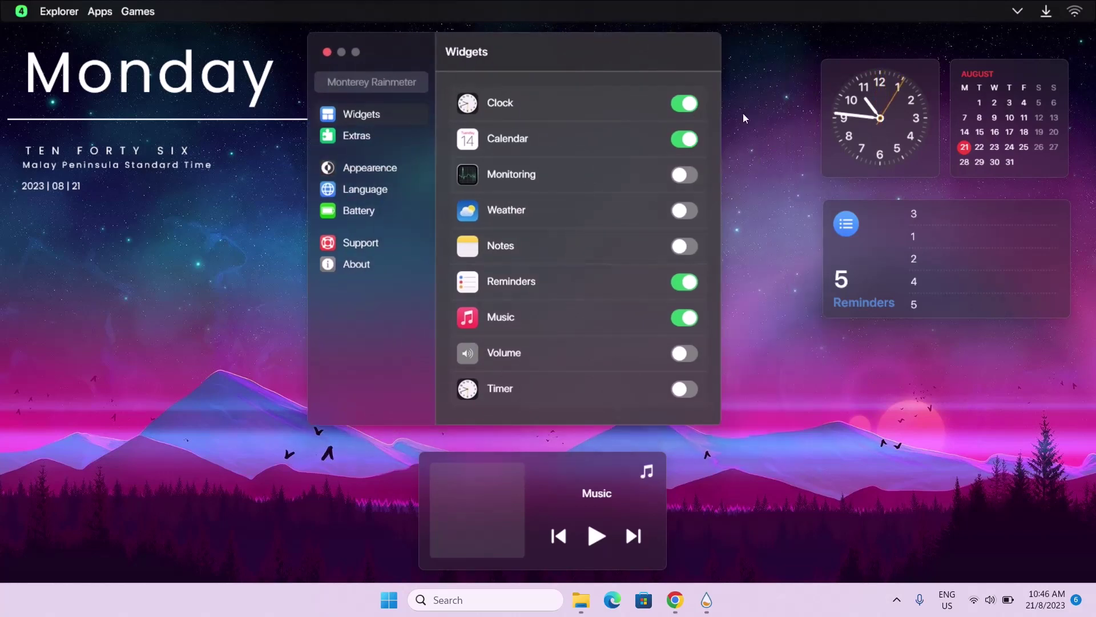
Step: Switch the Monterey Clock widget off and back on to demonstrate its toggle
click(680, 109)
click(686, 109)
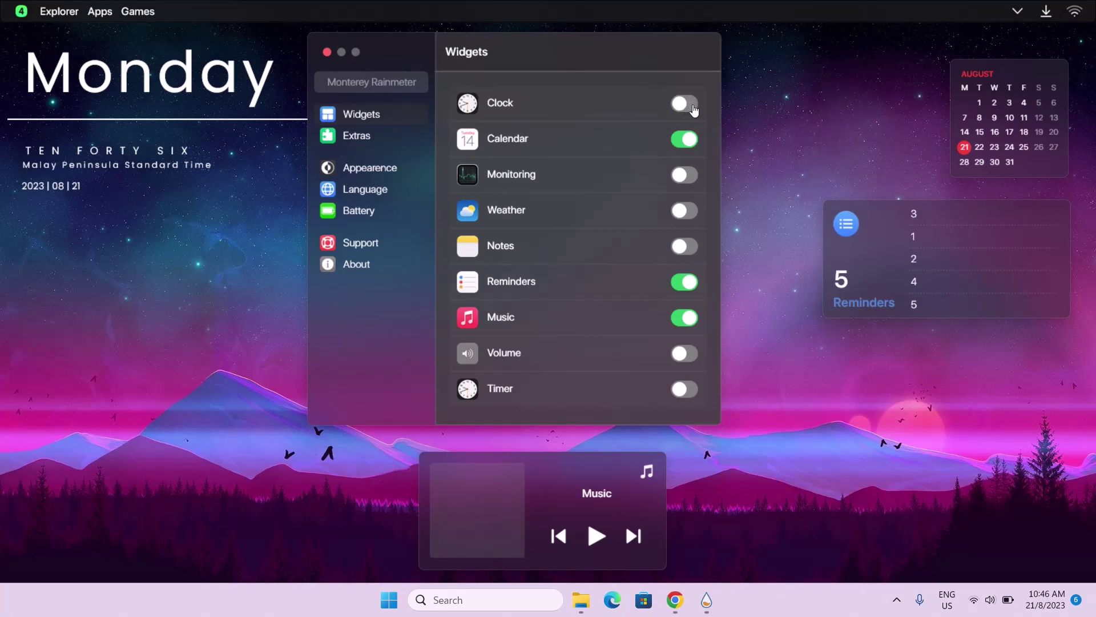
click(691, 107)
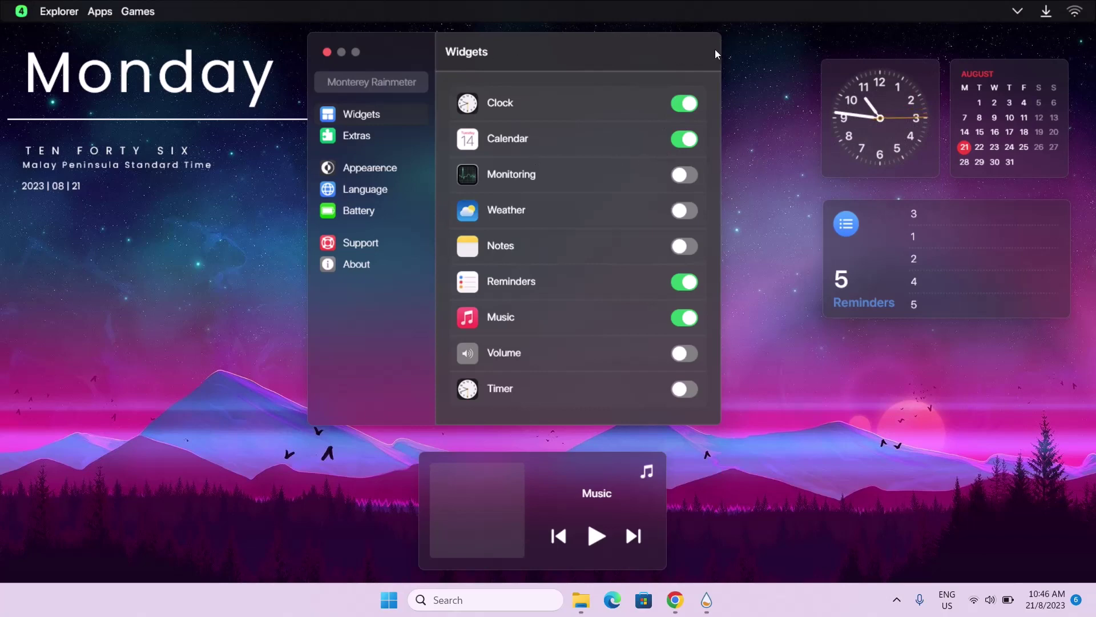
Step: Close the Monterey settings and load the Visualizer.ini skin of the Cantarell suite from the Rainmeter manager
click(326, 53)
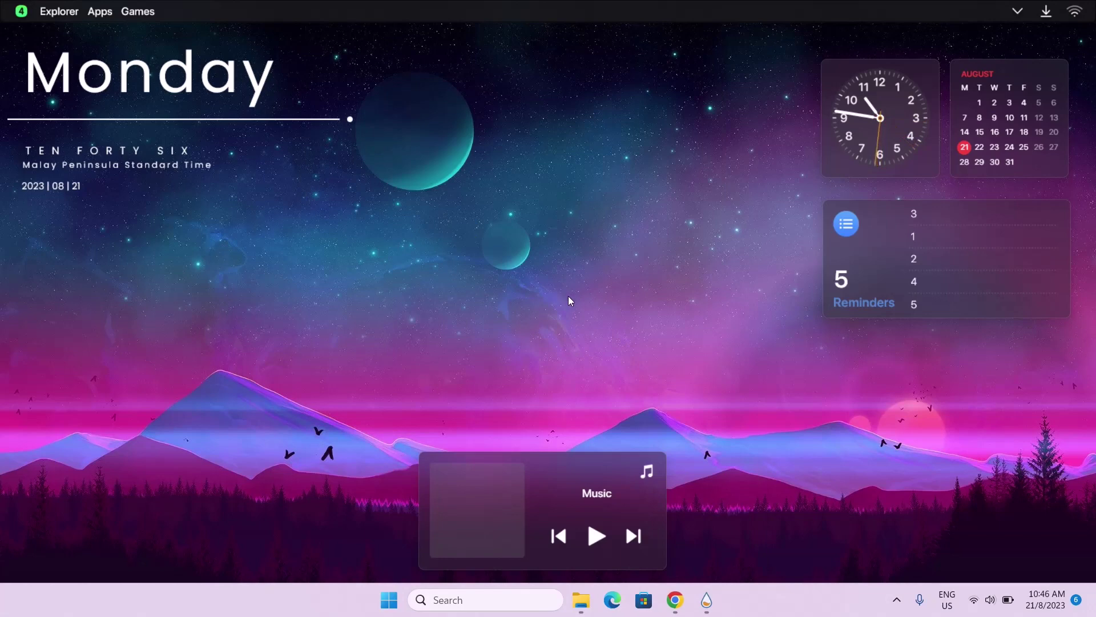
click(706, 525)
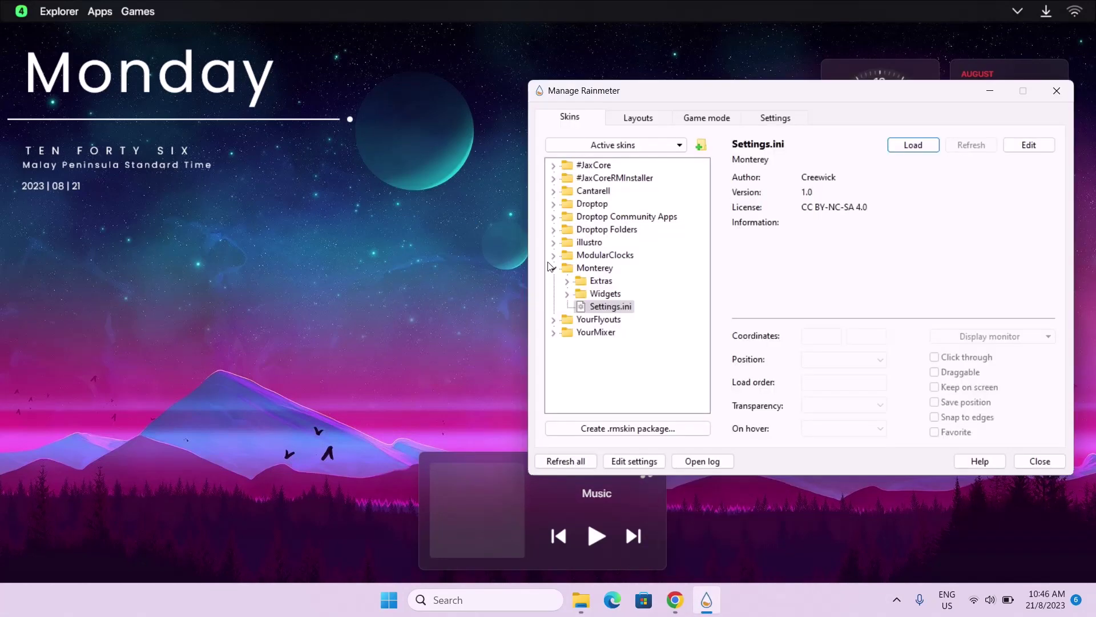
click(553, 268)
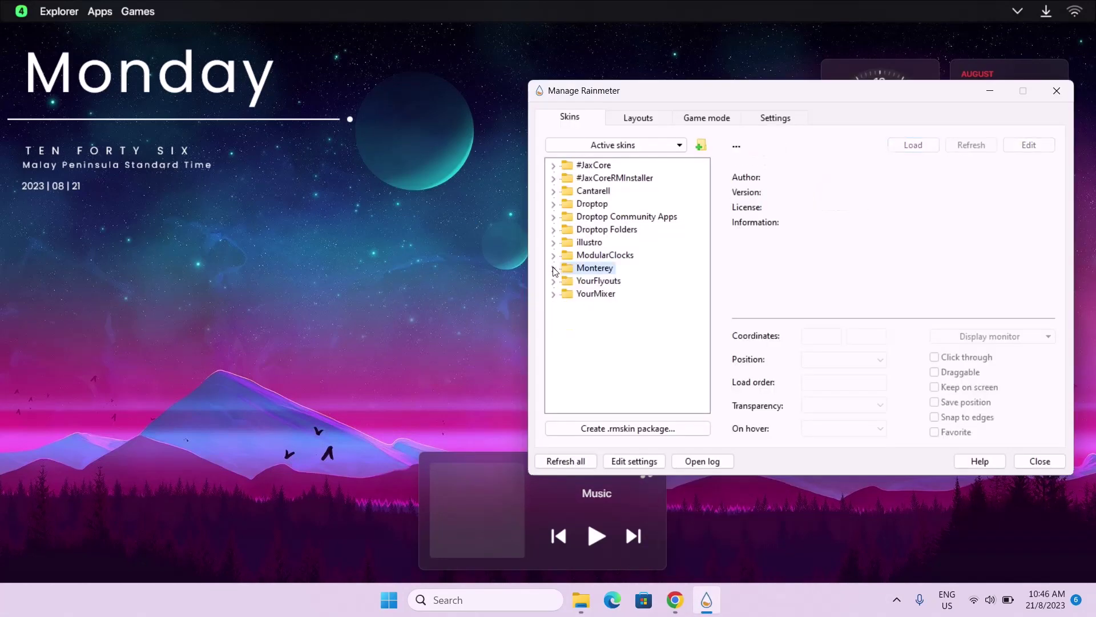
click(553, 191)
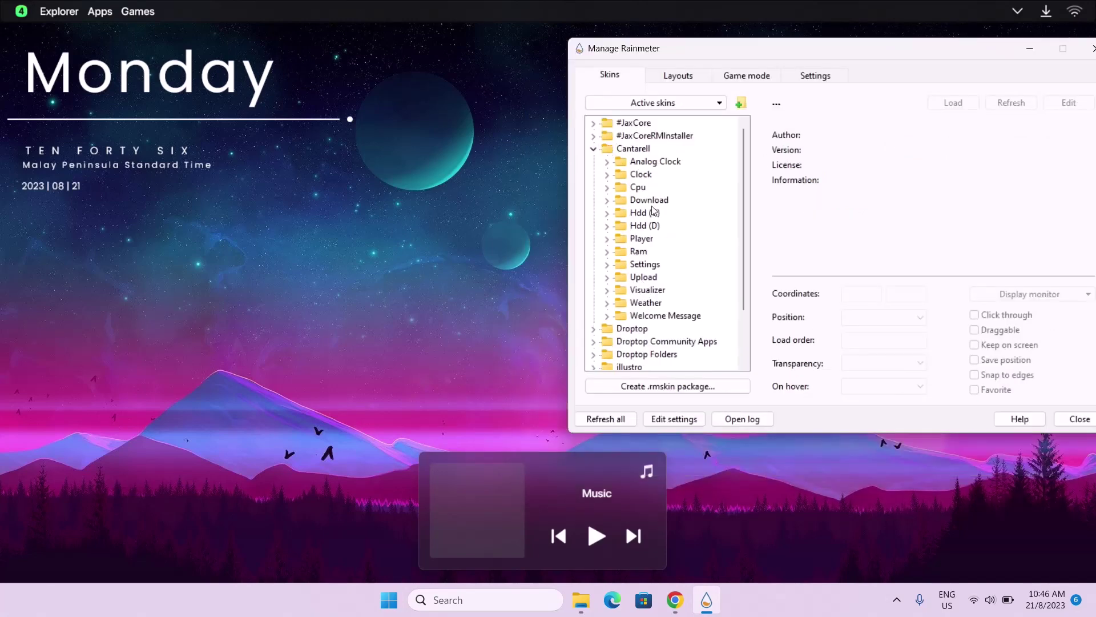
click(607, 291)
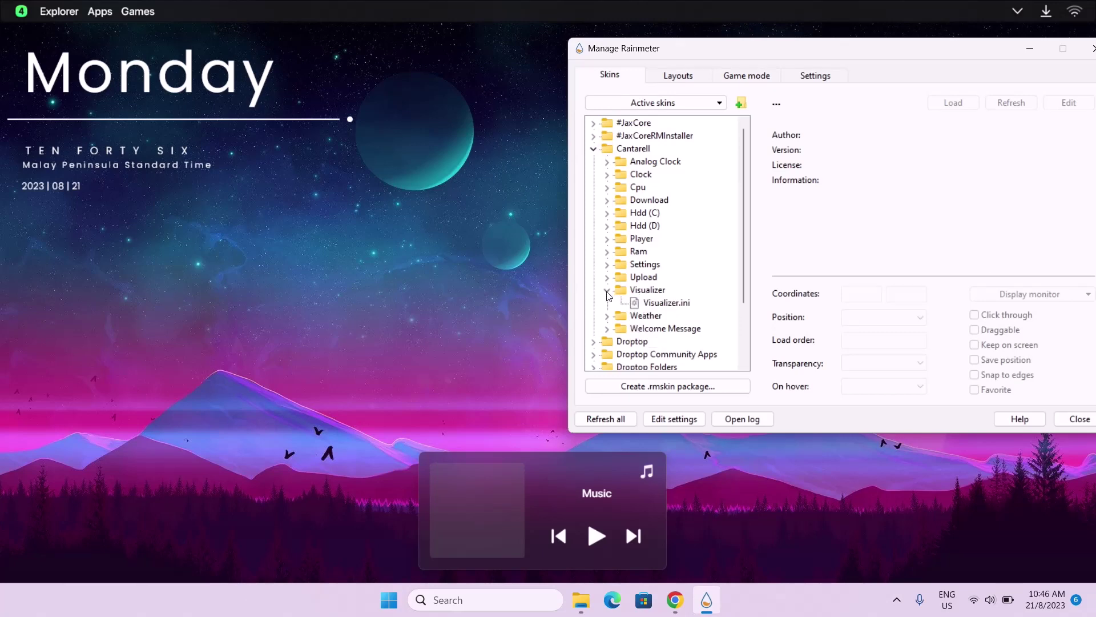
click(653, 304)
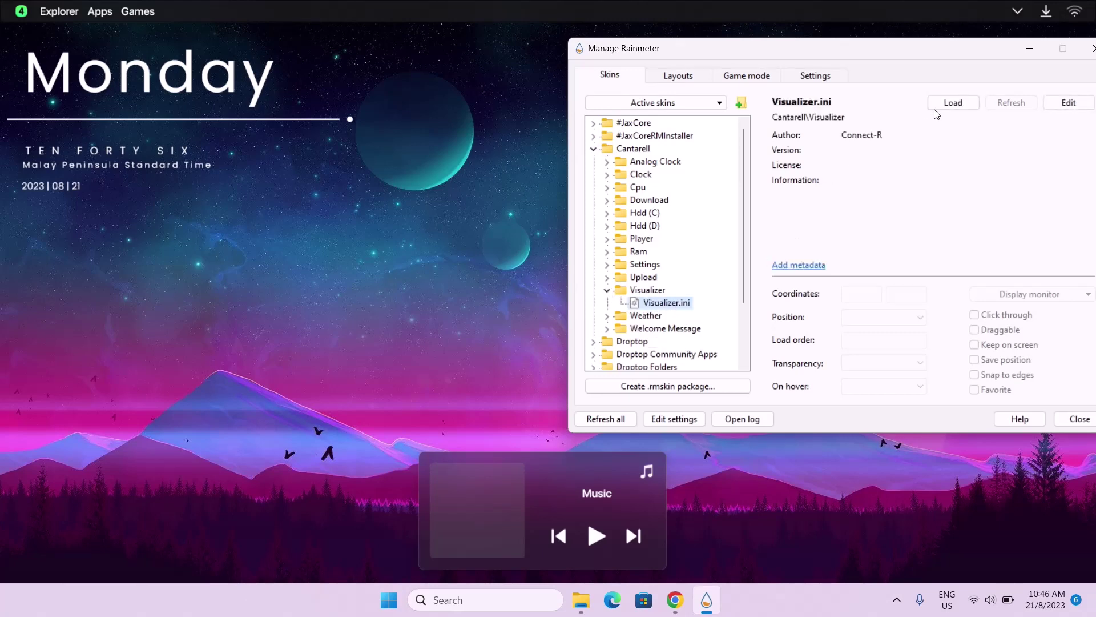
click(946, 103)
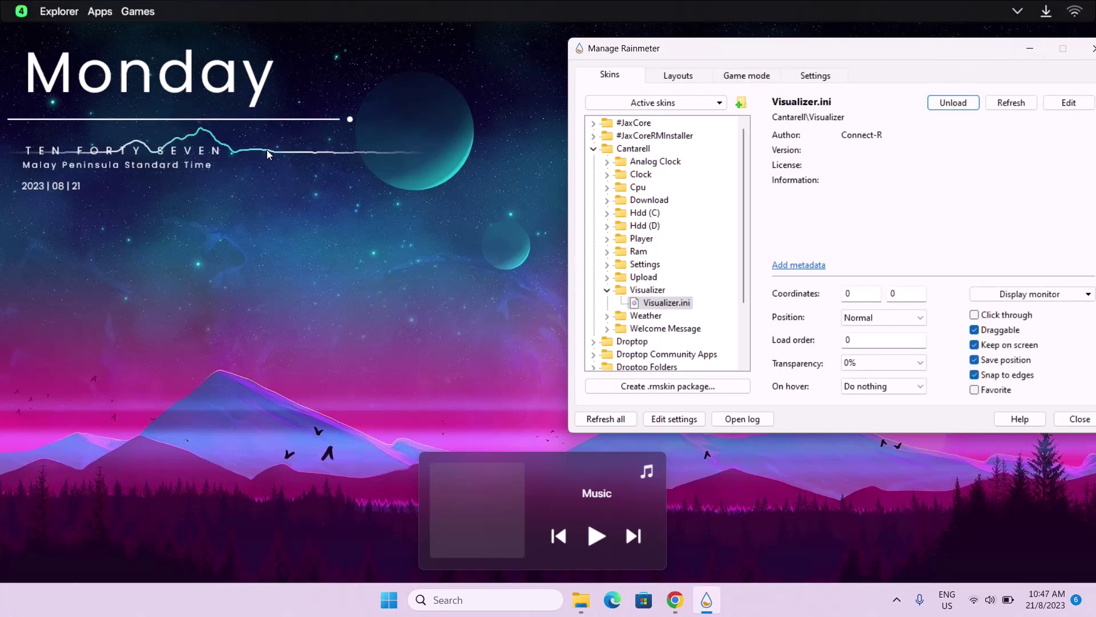
Step: Place the audio visualizer centred just above the Music widget and minimize the Rainmeter manager
drag(279, 150, 627, 420)
drag(956, 47, 917, 35)
click(990, 36)
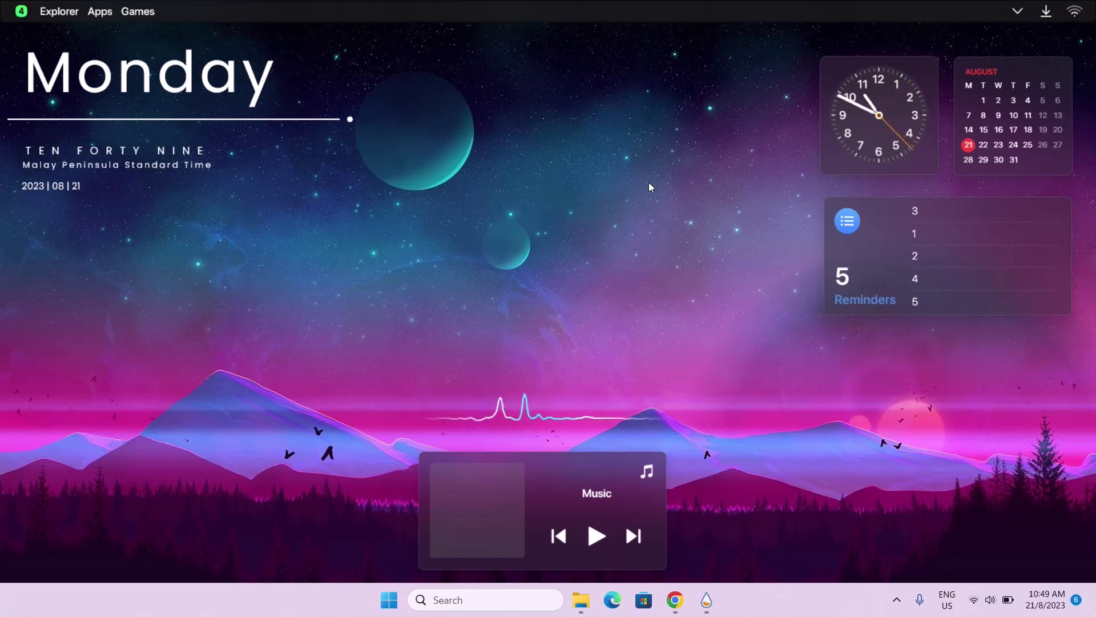
Step: Search the Microsoft Store for "rounded tb" and open the RoundedTB app page
click(644, 601)
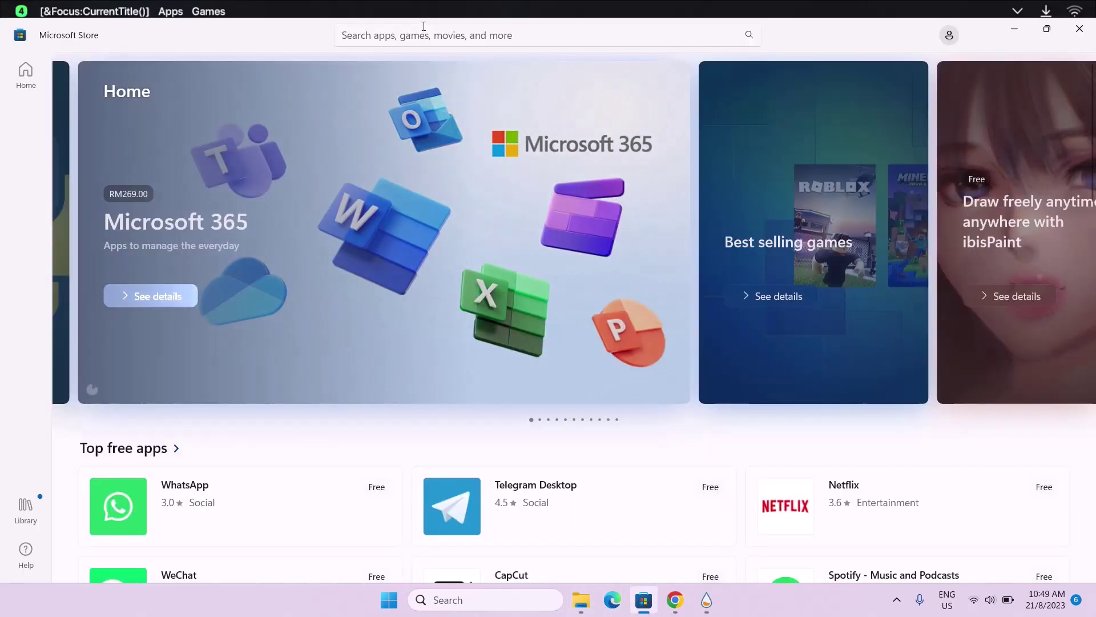
click(434, 32)
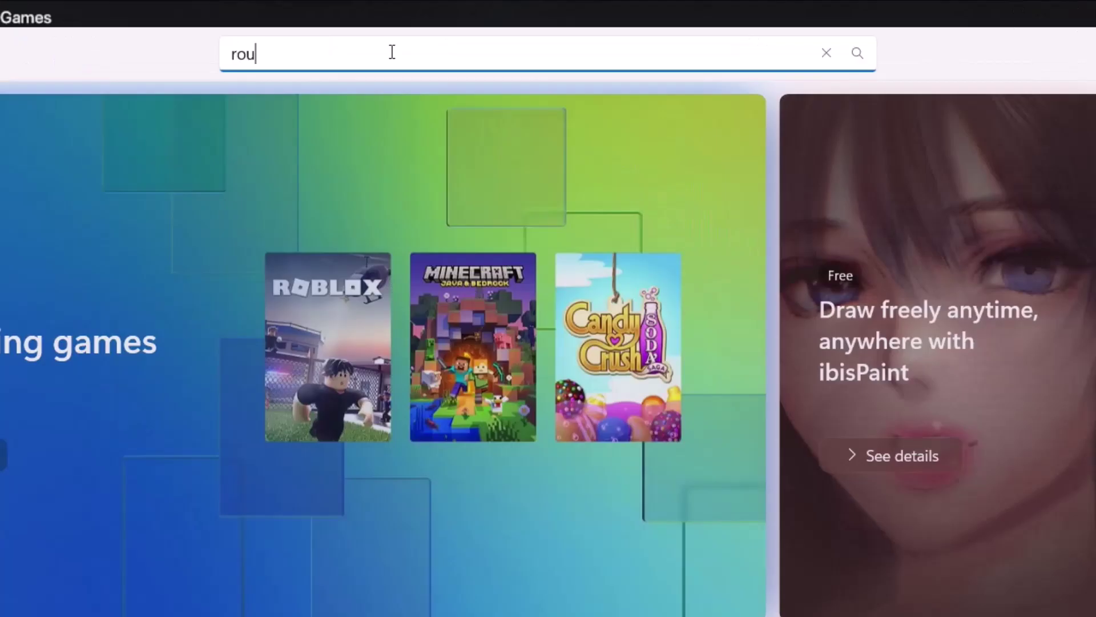
text(rounded tb)
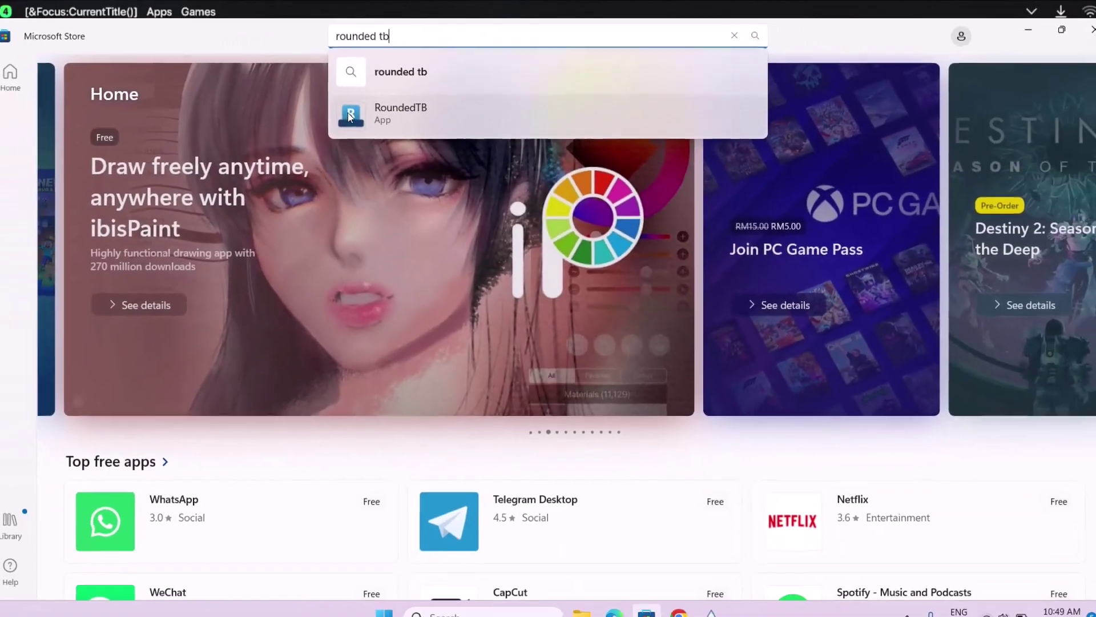
key(Return)
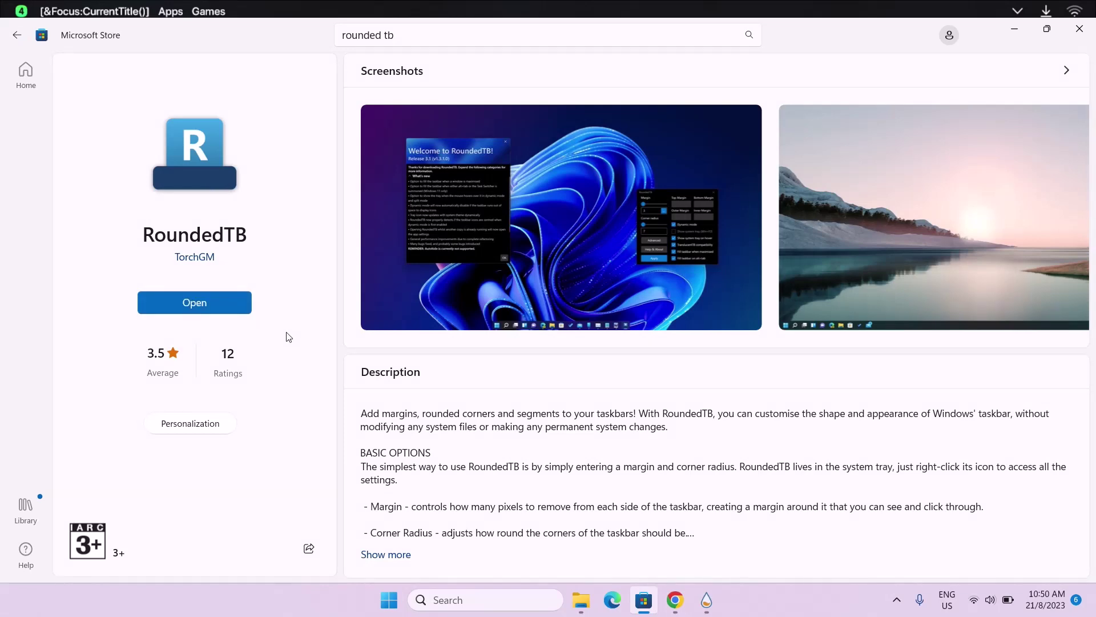
Step: Launch RoundedTB, minimize the Store, dismiss the welcome message and move the RoundedTB settings window to the upper middle of the desktop
click(194, 303)
click(1012, 31)
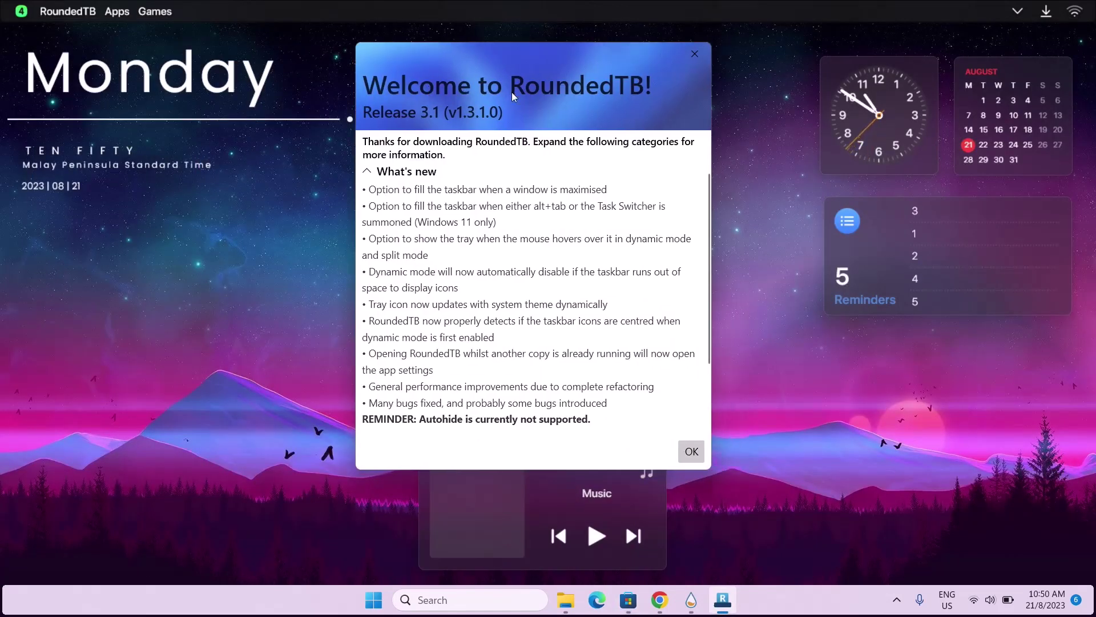
click(692, 451)
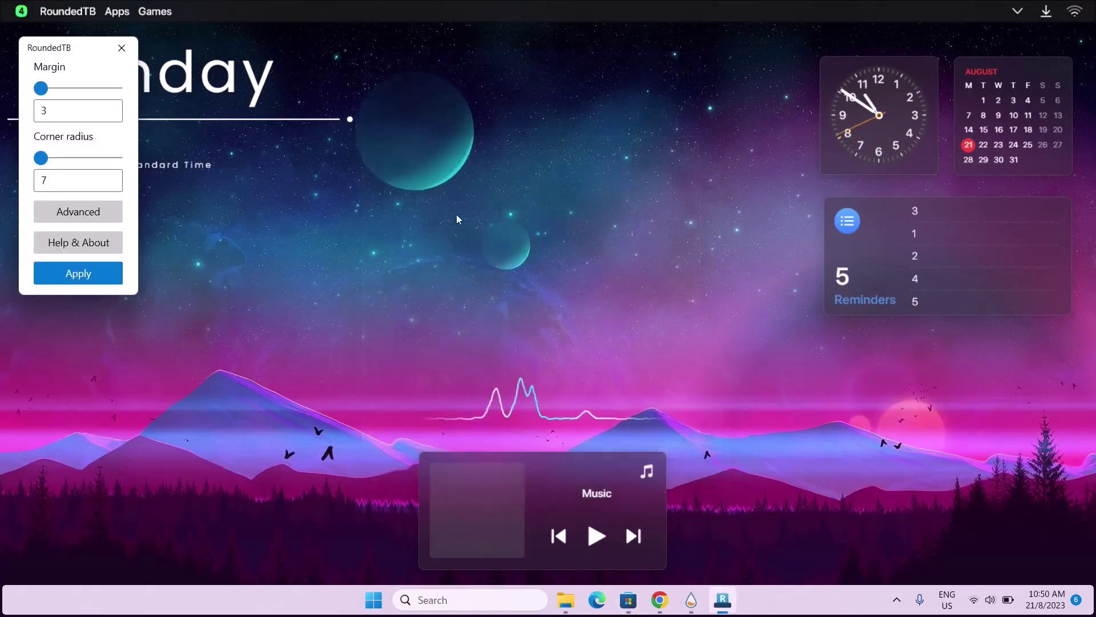
drag(91, 49, 516, 91)
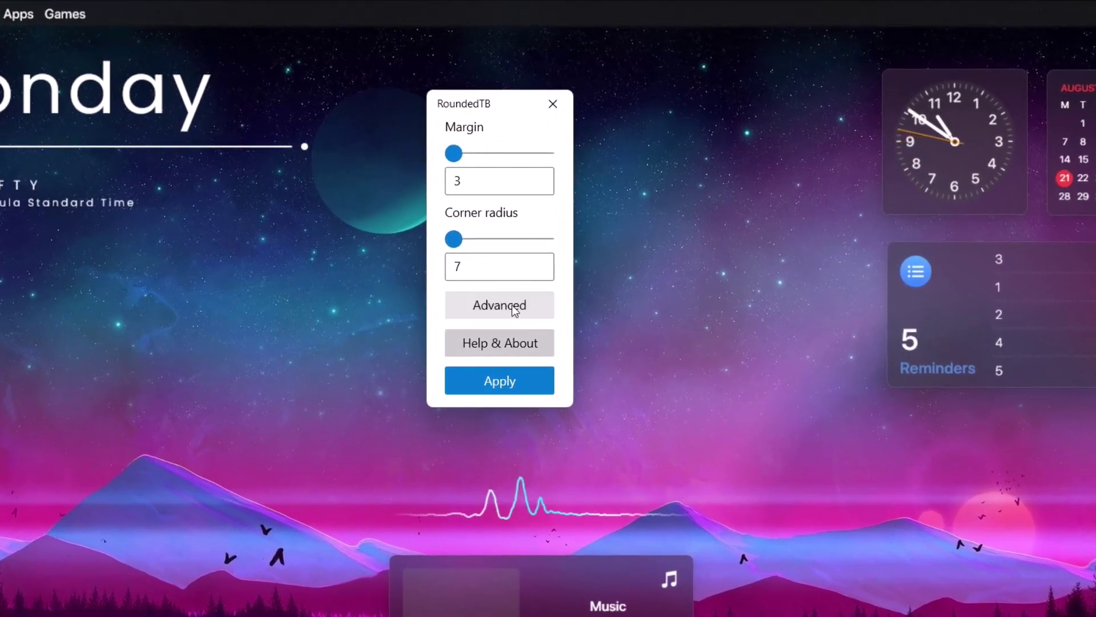
Step: In RoundedTB's advanced options, enable Dynamic mode, Show system tray on hover, Fill taskbar when maximised and Fill taskbar on alt+tab
click(505, 307)
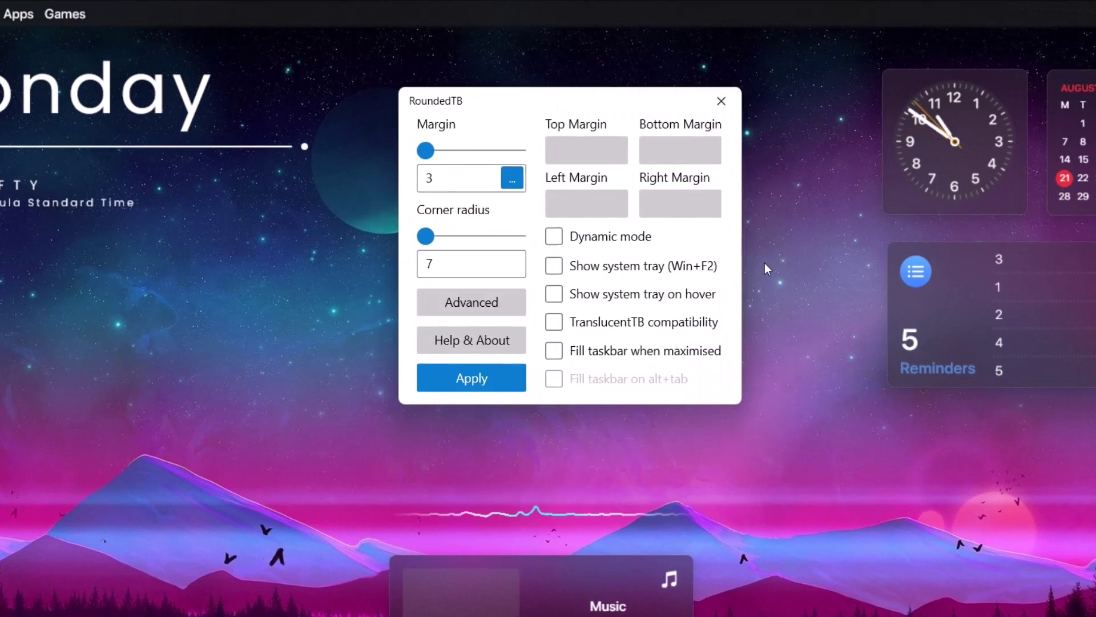
click(554, 236)
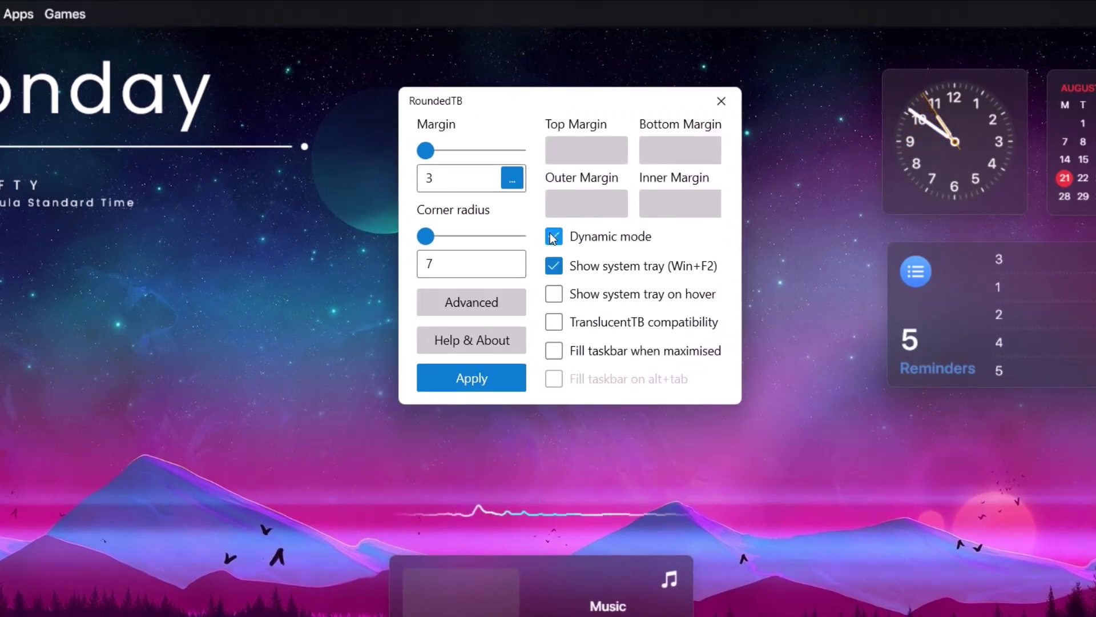
click(553, 293)
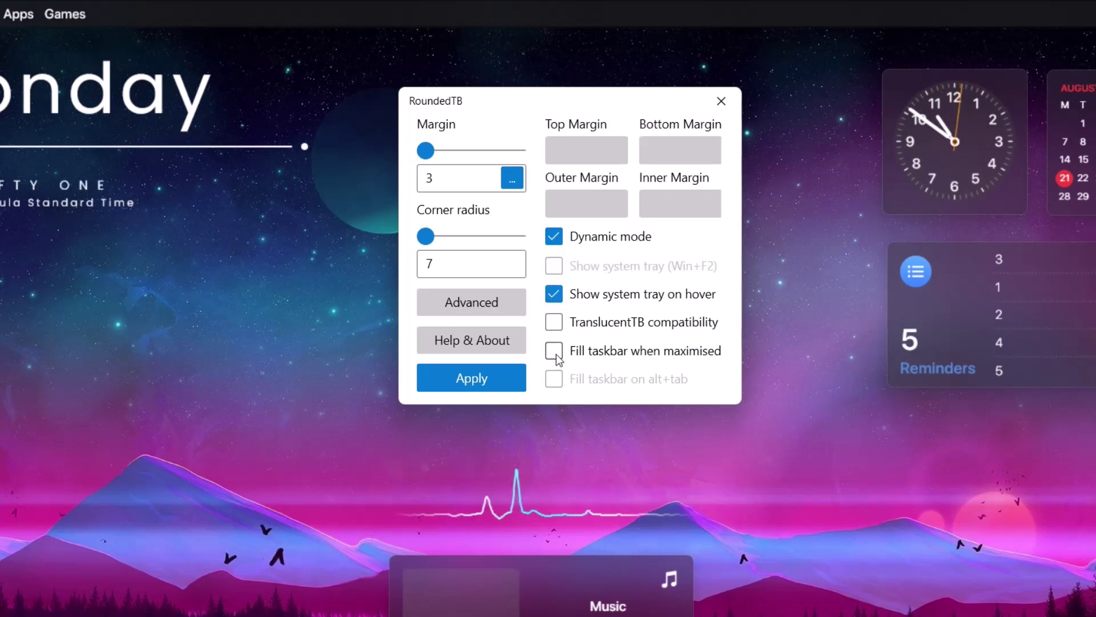
click(555, 351)
click(554, 381)
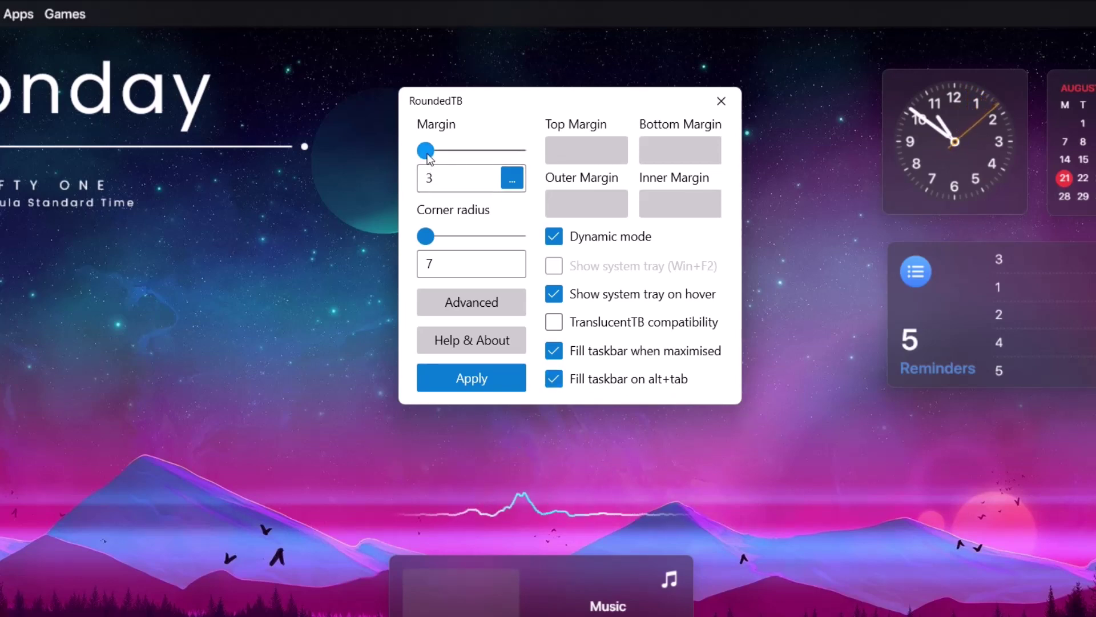
Step: Set the taskbar margin to 4 and the corner radius to 12, and apply the RoundedTB settings
drag(429, 159, 443, 159)
drag(429, 242, 453, 229)
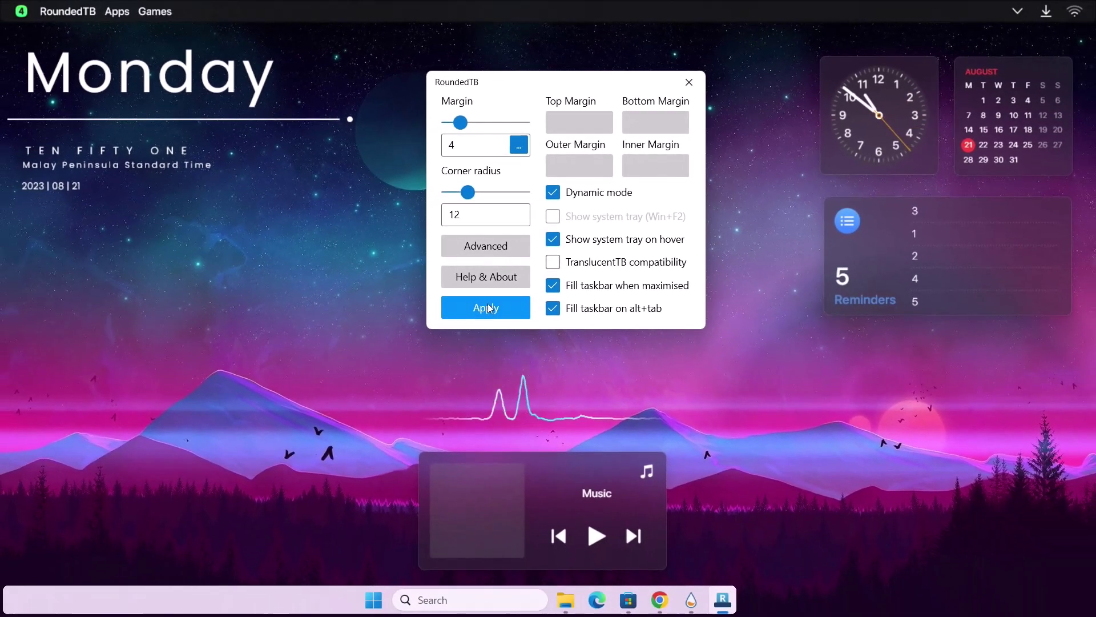
click(474, 365)
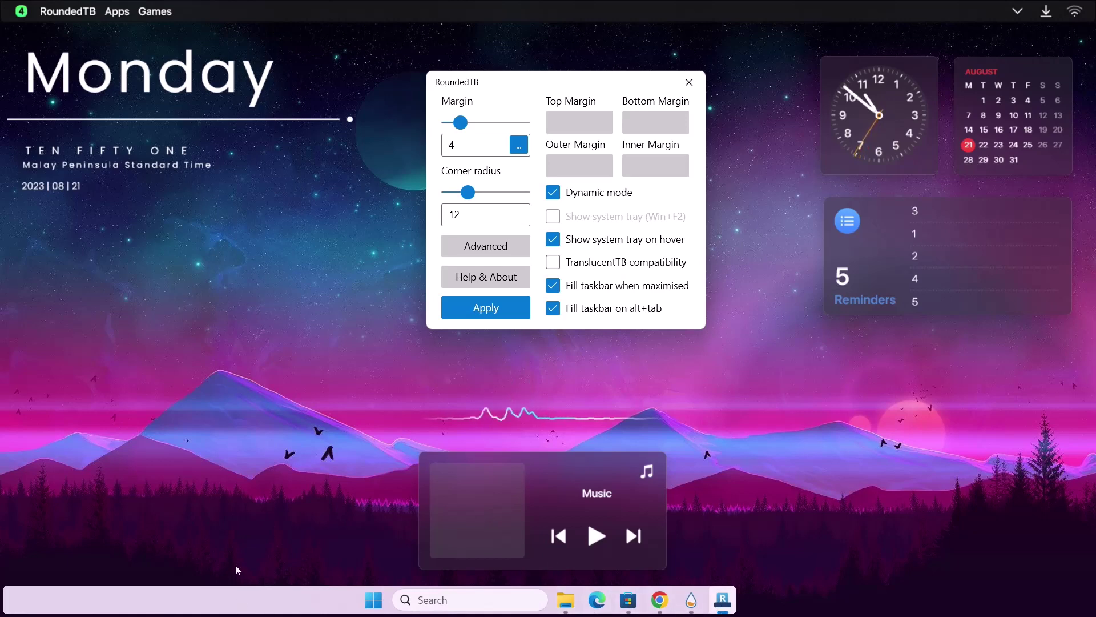
Step: In the Windows taskbar settings, switch the taskbar alignment to Left and back to Center
right_click(238, 606)
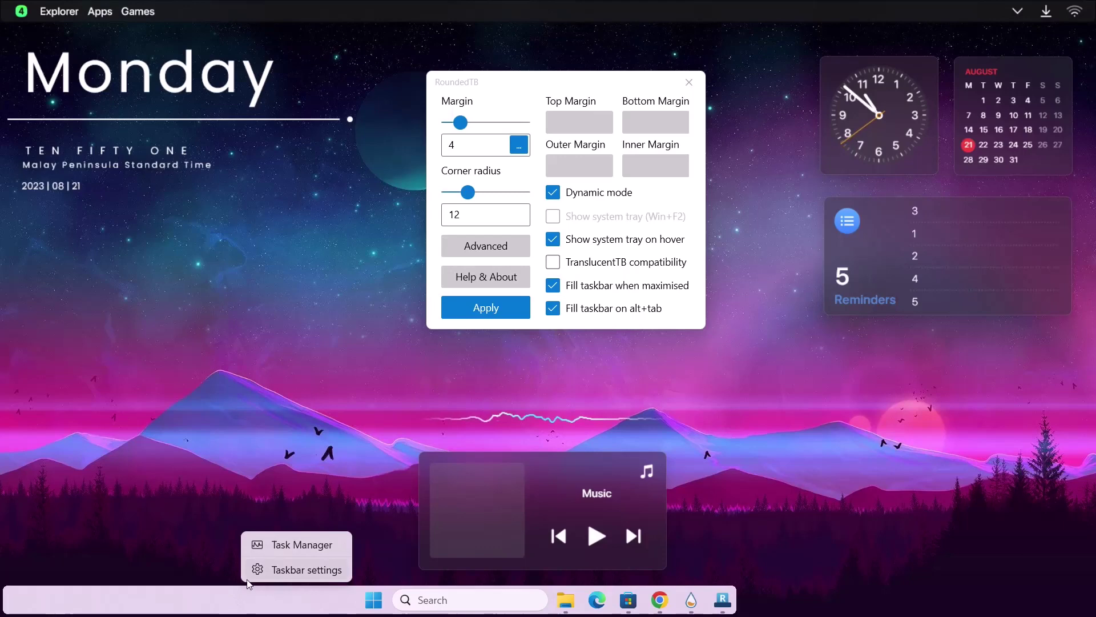
click(287, 570)
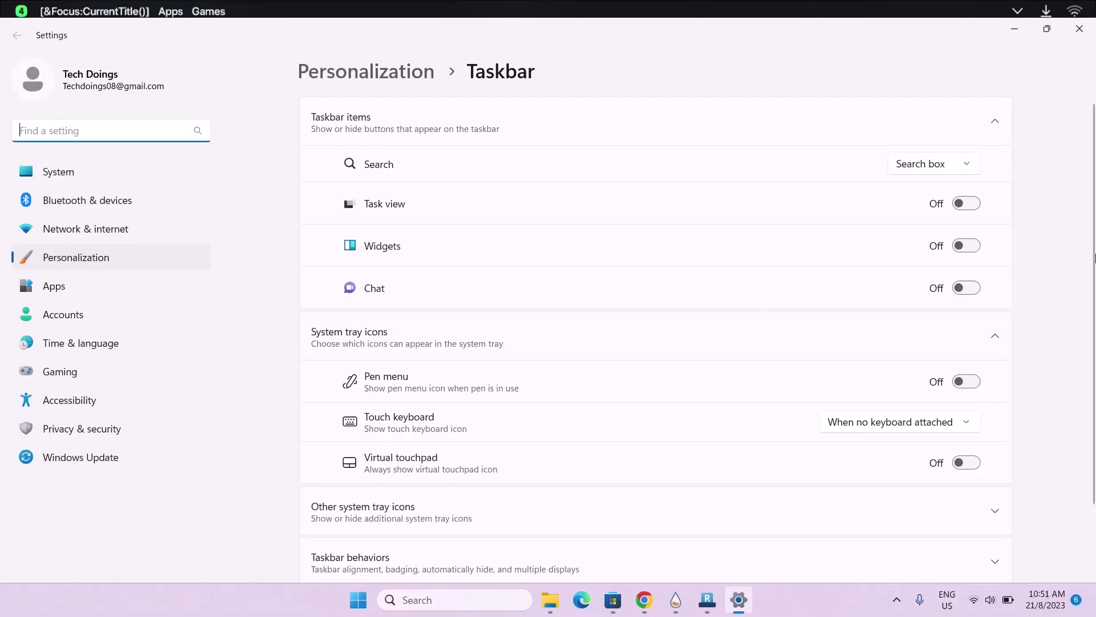
scroll(347, 493, down, 3)
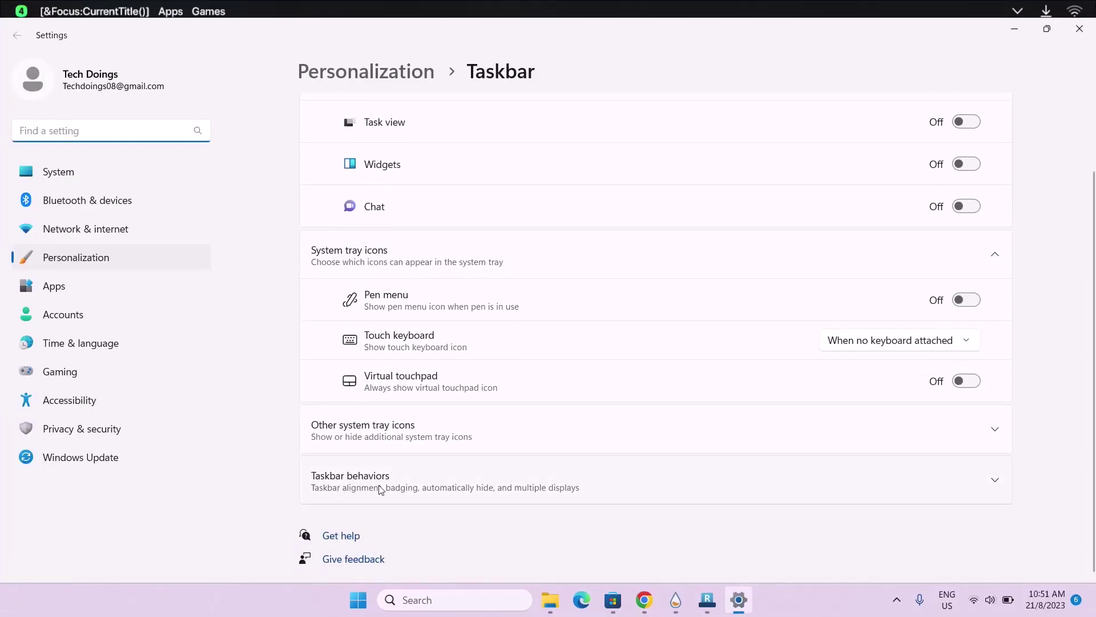
click(996, 483)
scroll(971, 457, down, 5)
click(964, 376)
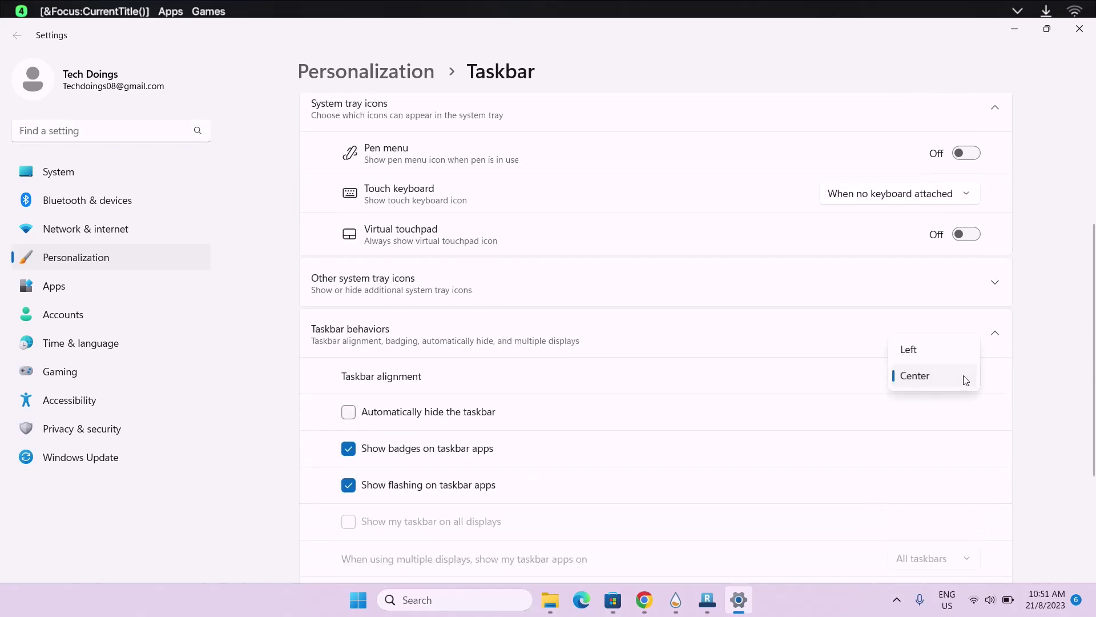
click(936, 353)
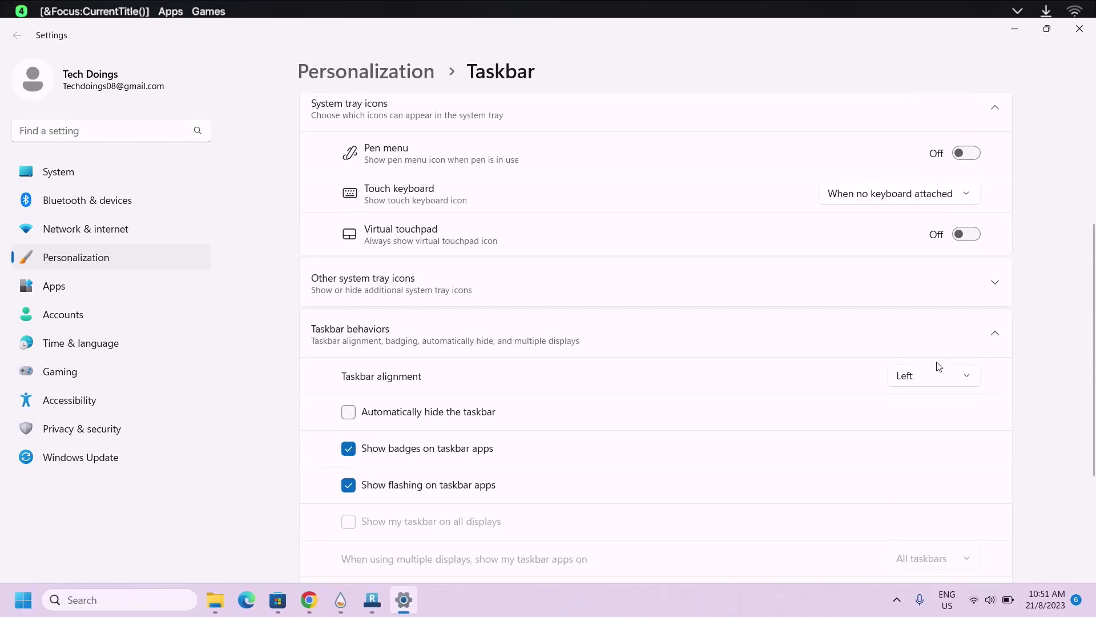
click(962, 380)
click(931, 399)
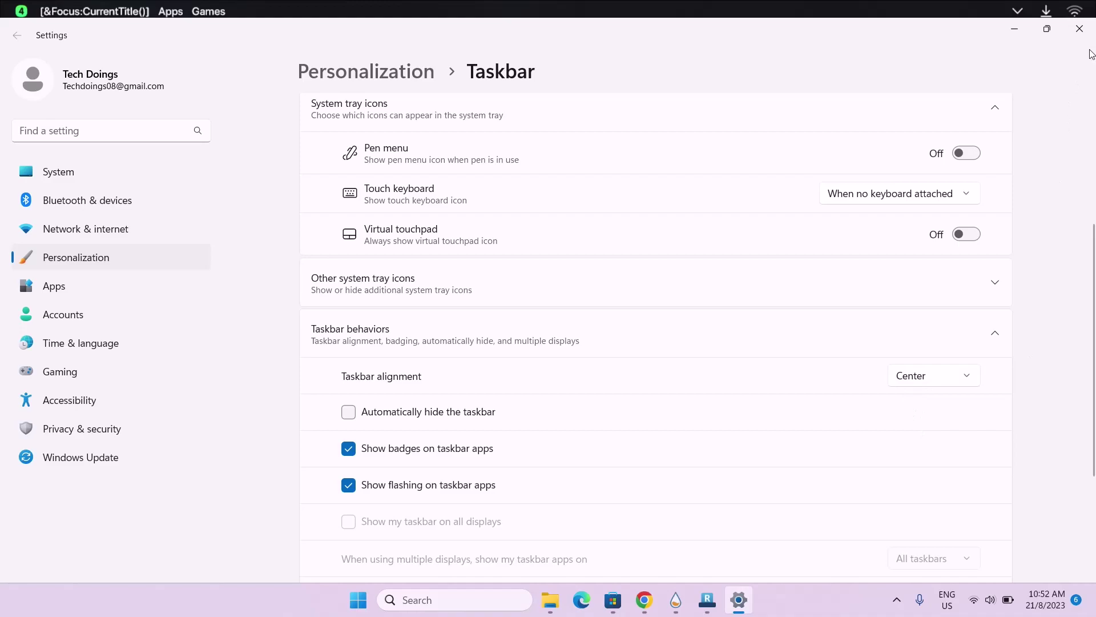
Step: Close Windows Settings, check the system tray's reveal on the desktop and close the RoundedTB window
click(1079, 29)
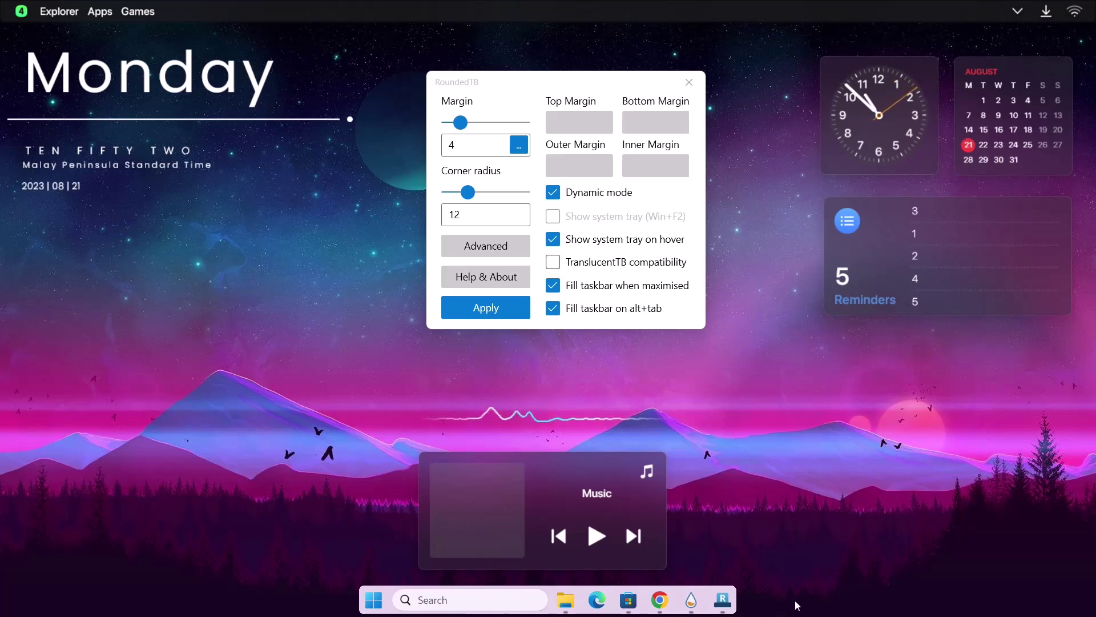
mouse_move(1016, 602)
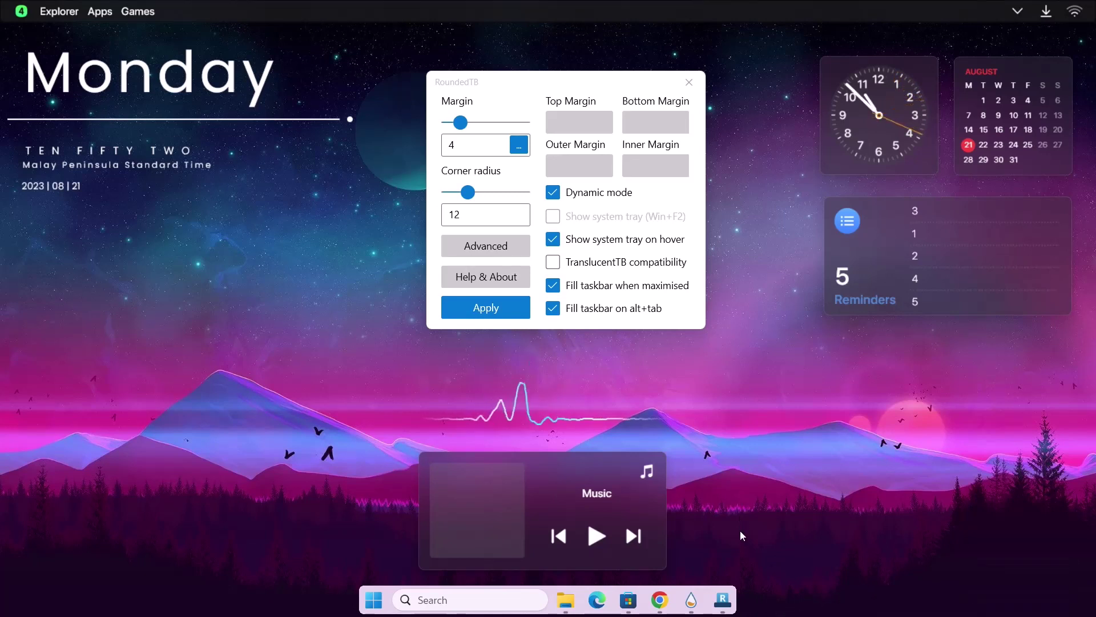
click(695, 82)
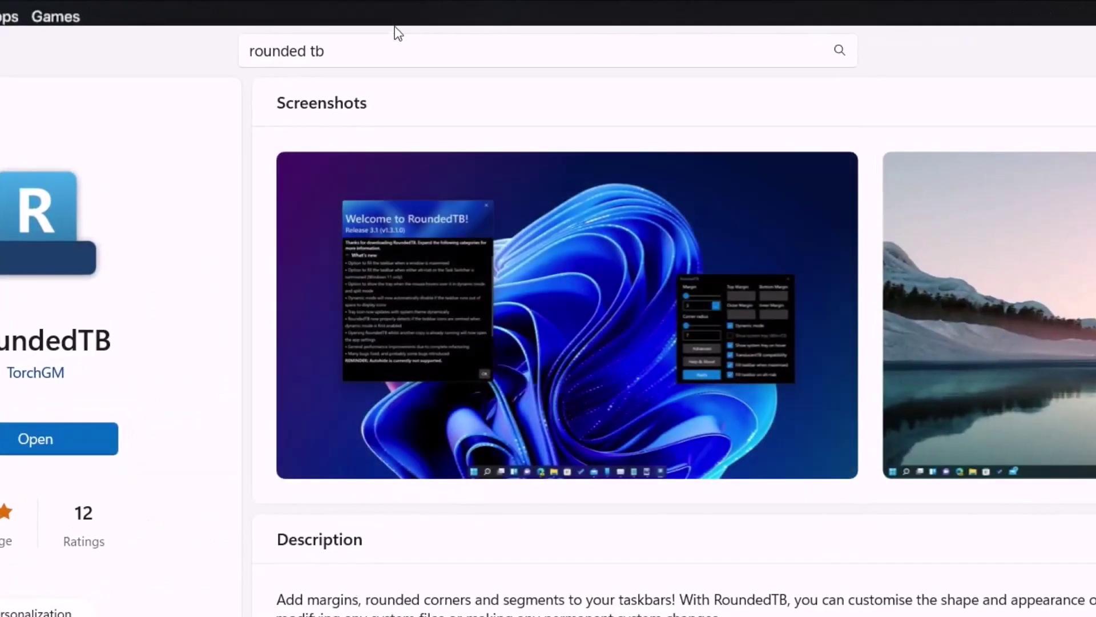
Step: Search the Microsoft Store for "translucent tb" and open the TranslucentTB app page
click(392, 44)
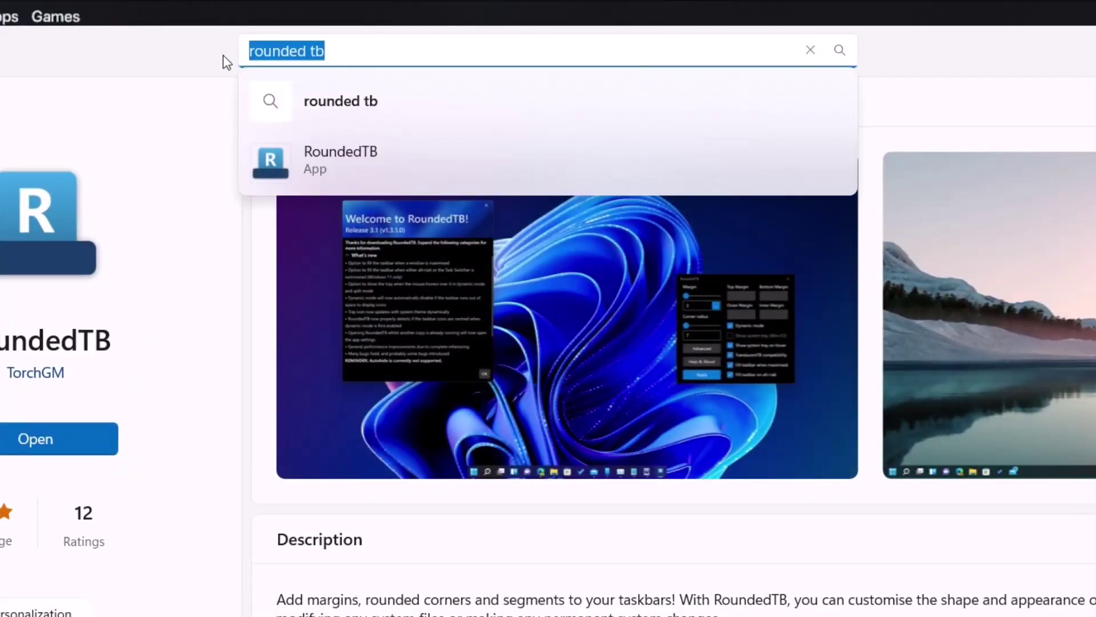
text(tr)
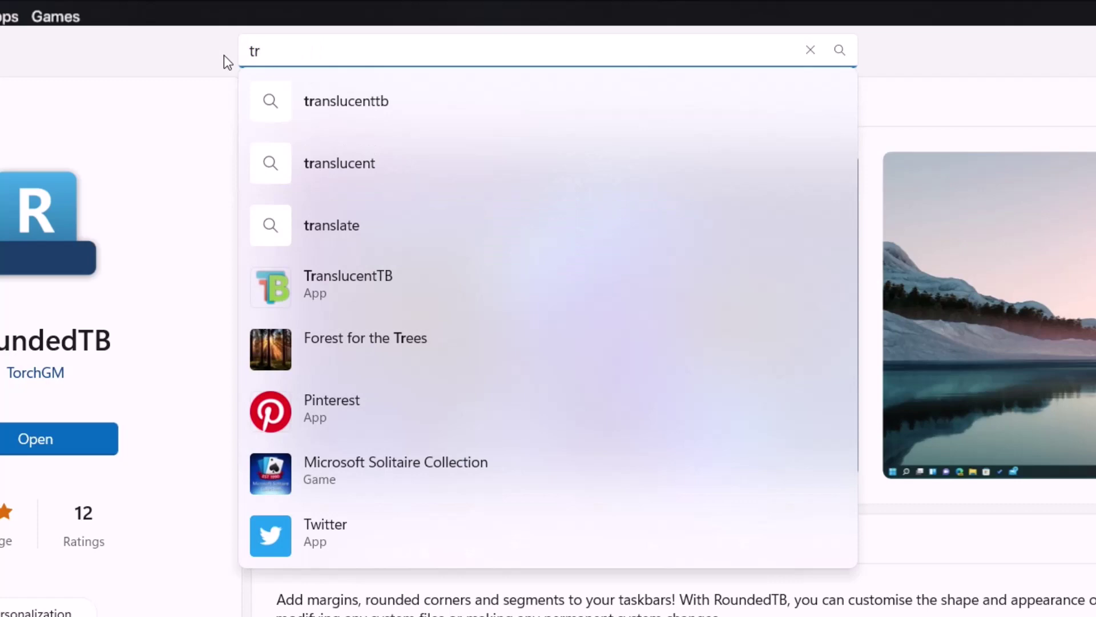
text(anslucent tb)
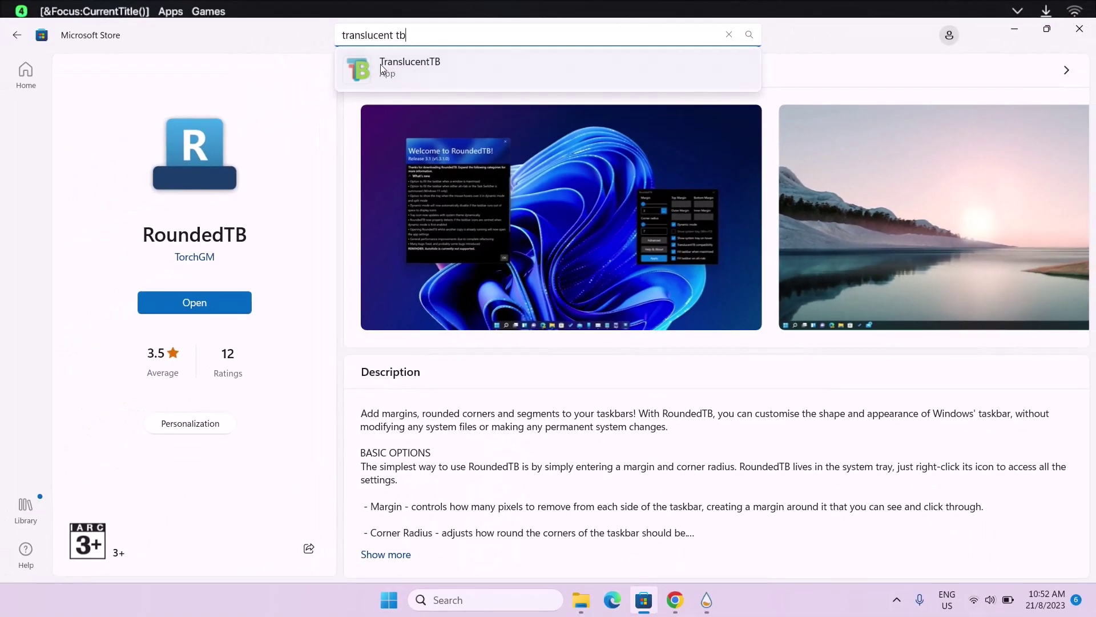
click(382, 69)
Step: Launch TranslucentTB, continue past its welcome message to make the taskbar transparent, and minimize the Store
click(192, 308)
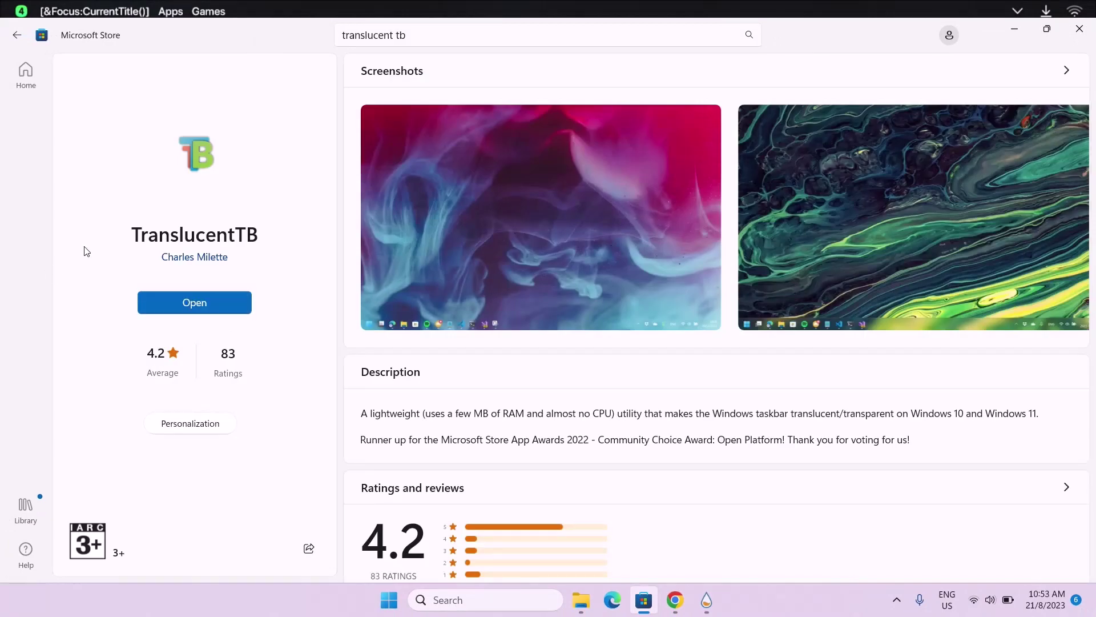
click(179, 304)
click(649, 459)
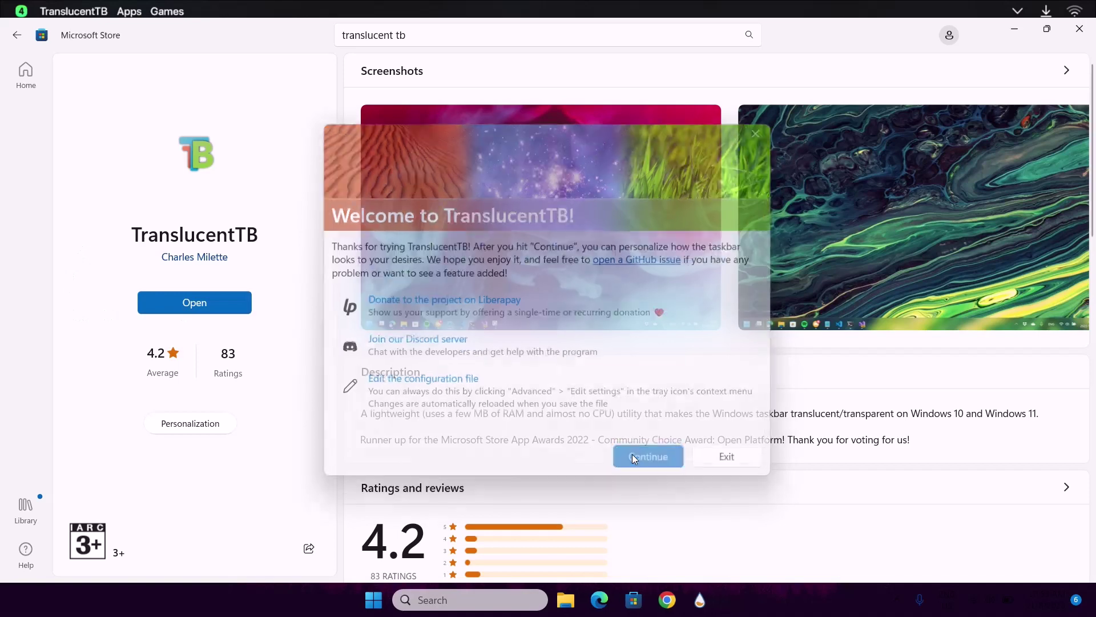
click(1015, 29)
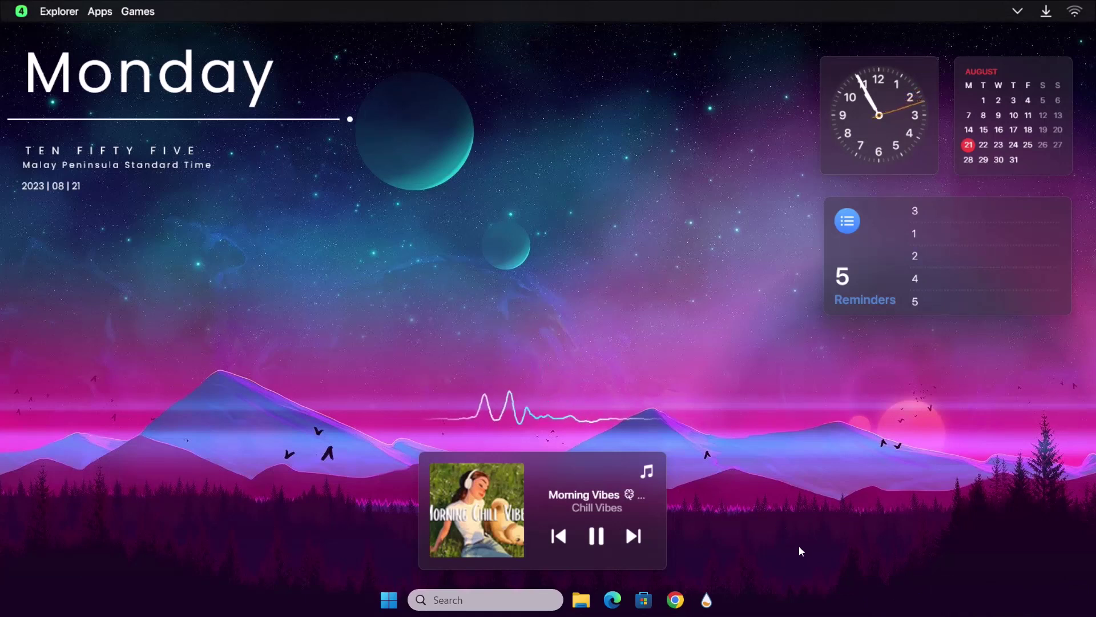
Step: Pause the track playing in the desktop Music widget
click(598, 542)
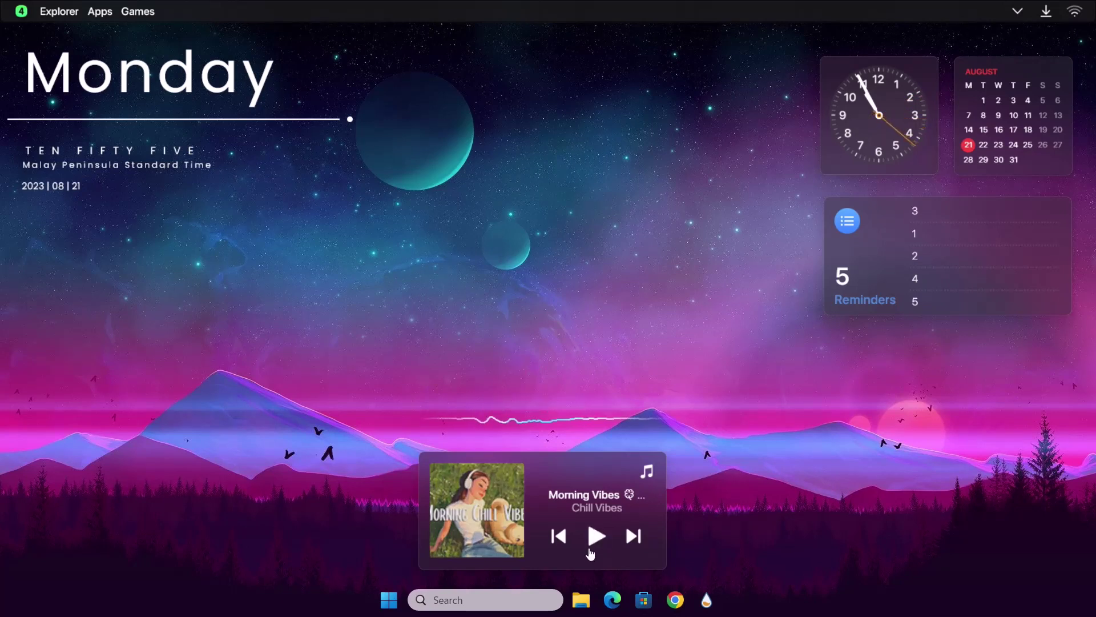